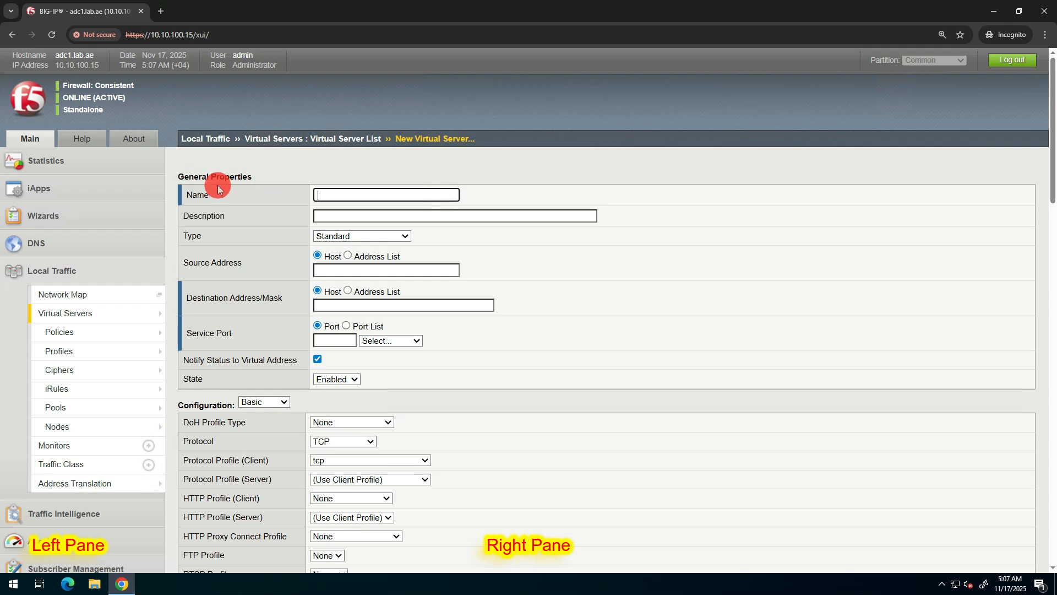
Name the new virtual server OpenID-Auth-Server_Vs and enter the description "This Virtual Server is for auth.lab.ae".
type("OpenID-Auth-Server_Vs")
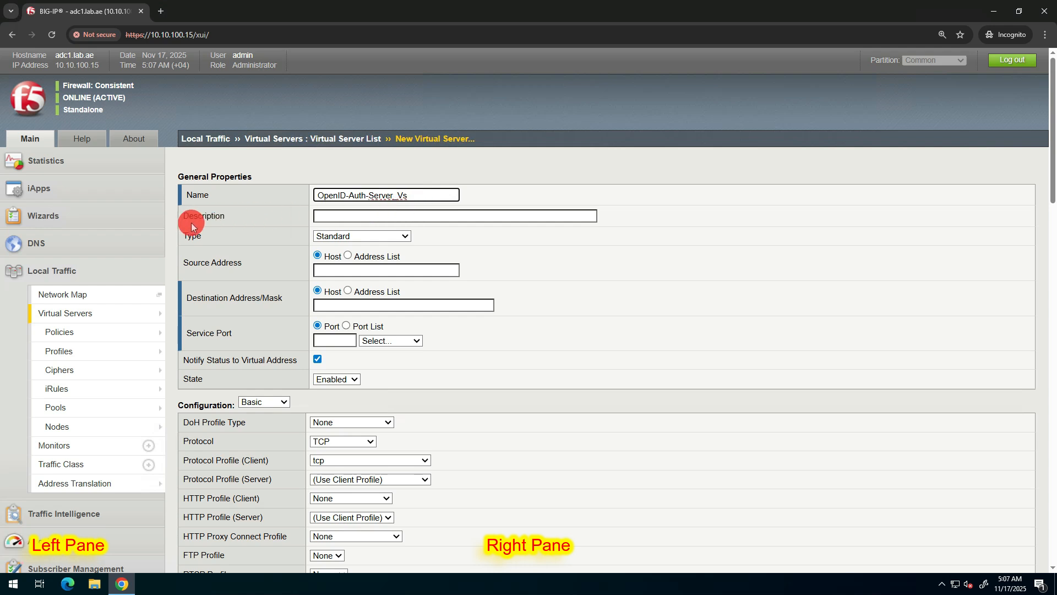
left_click(320, 217)
left_click(383, 236)
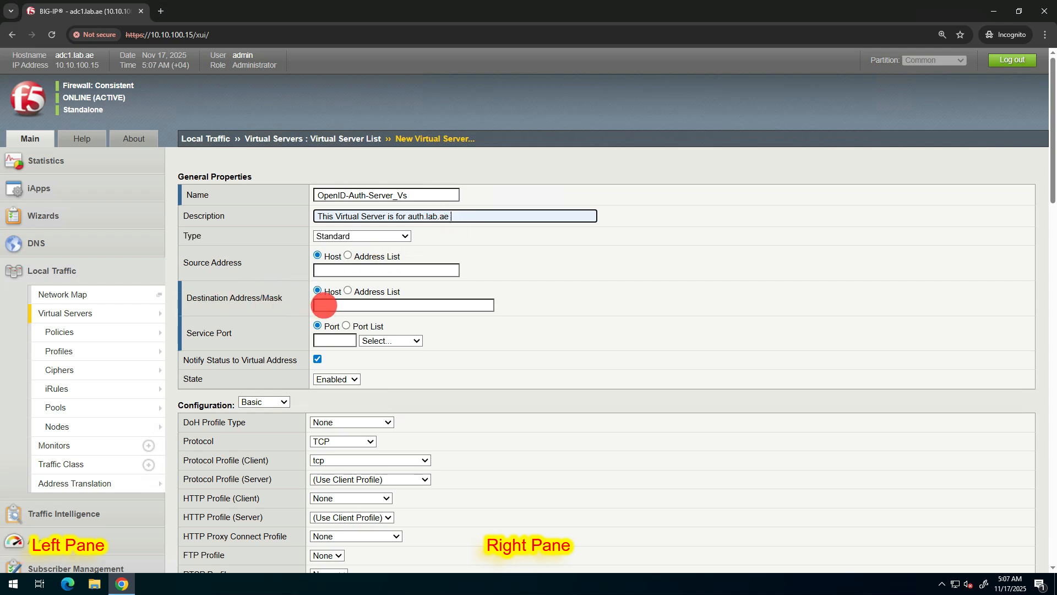
Set the virtual server's destination address to 10.10.230.101 and its service port to HTTPS (443).
left_click(324, 305)
left_click(383, 327)
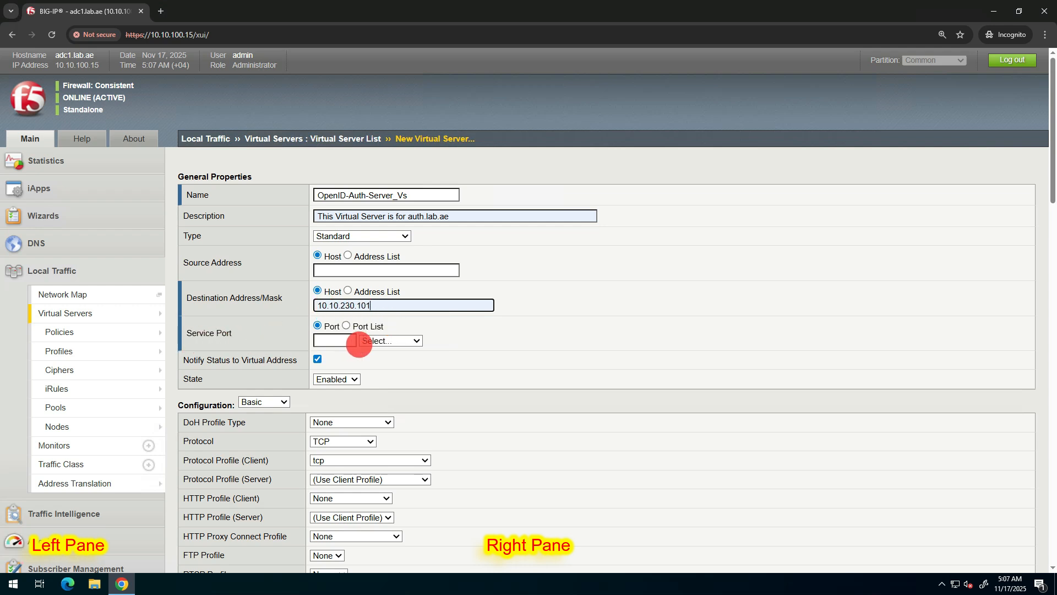
left_click(378, 346)
left_click(378, 408)
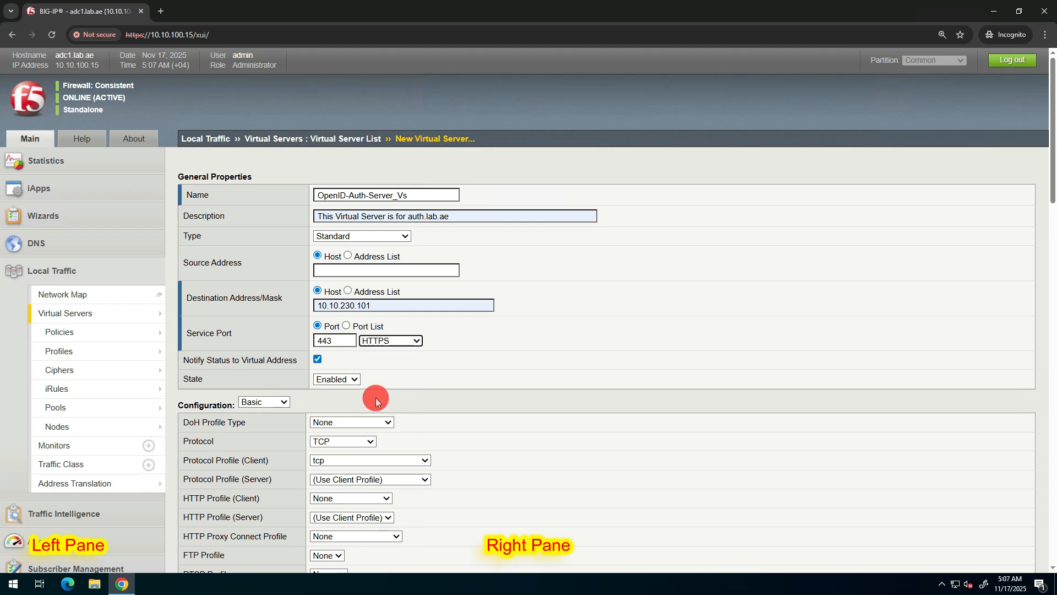
Set the virtual server's client-side HTTP profile to http.
scroll(357, 349, "down", 1)
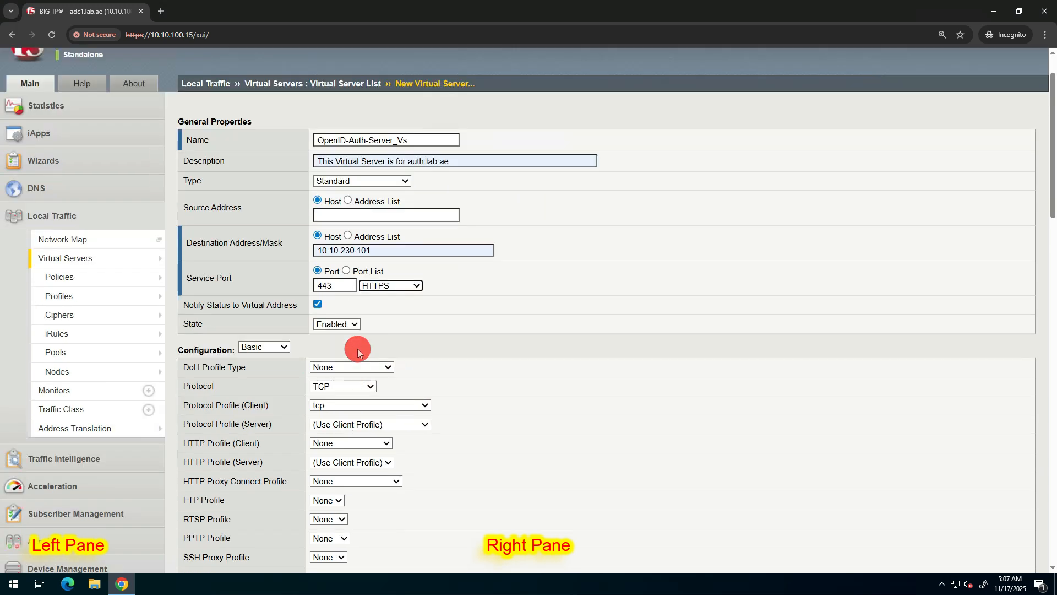
scroll(358, 348, "down", 1)
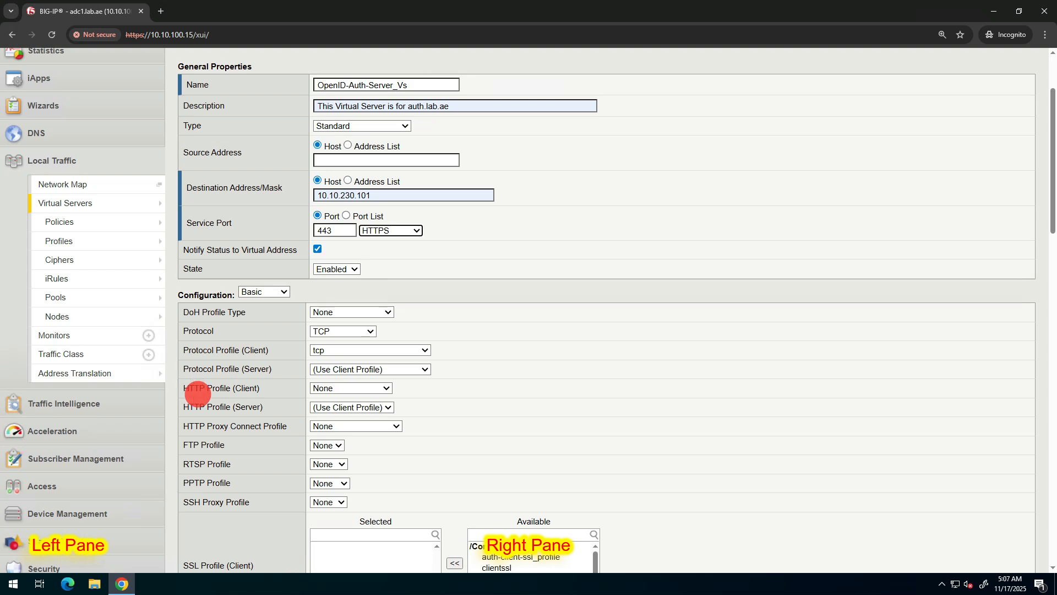
left_click(319, 389)
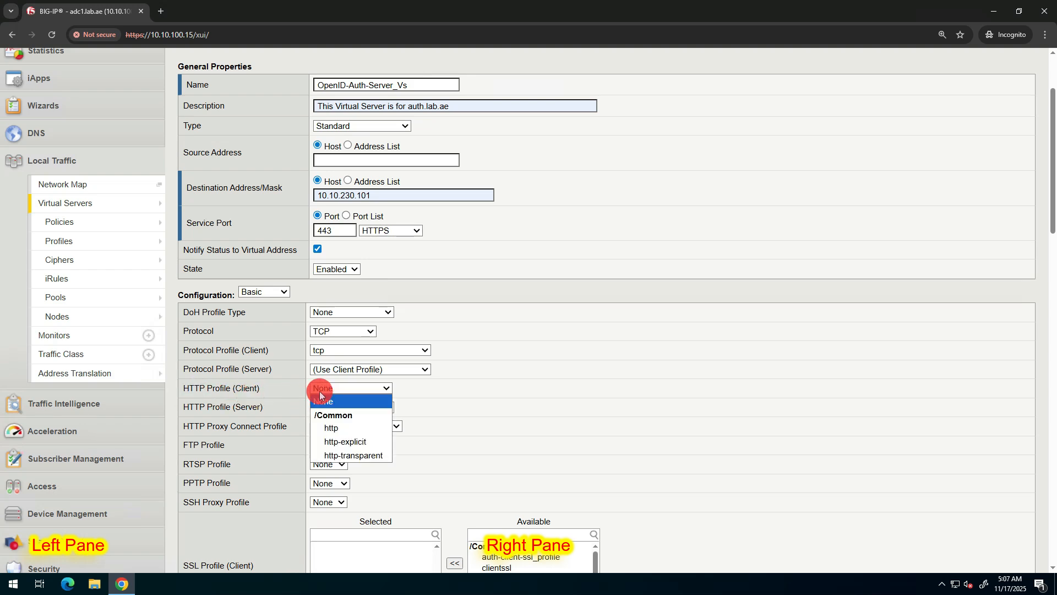
left_click(326, 428)
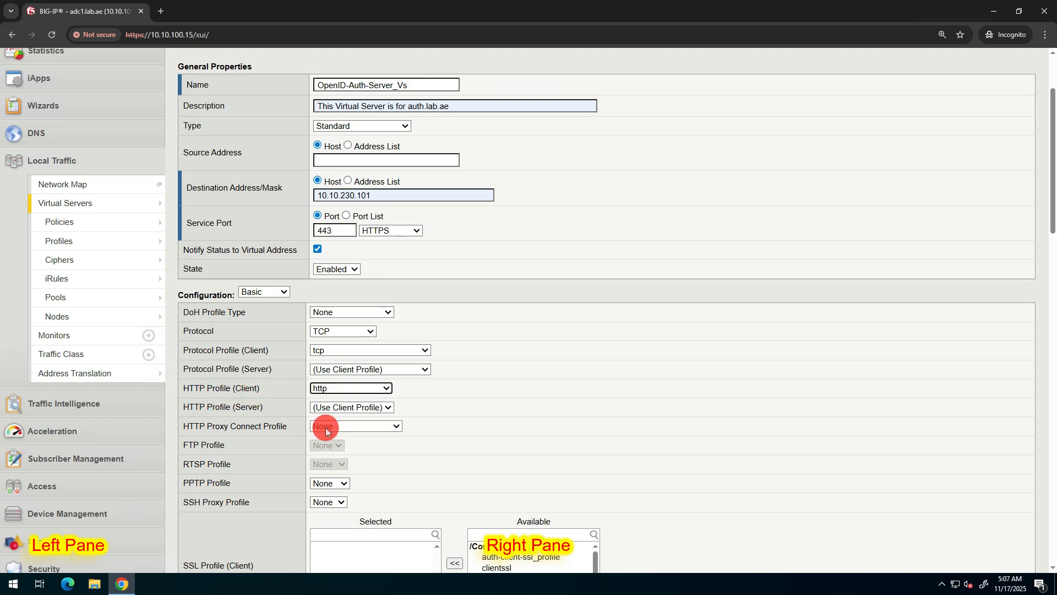
Assign auth-client-ssl_profile as the client SSL profile and finish creating the virtual server.
scroll(325, 430, "down", 2)
scroll(325, 428, "down", 1)
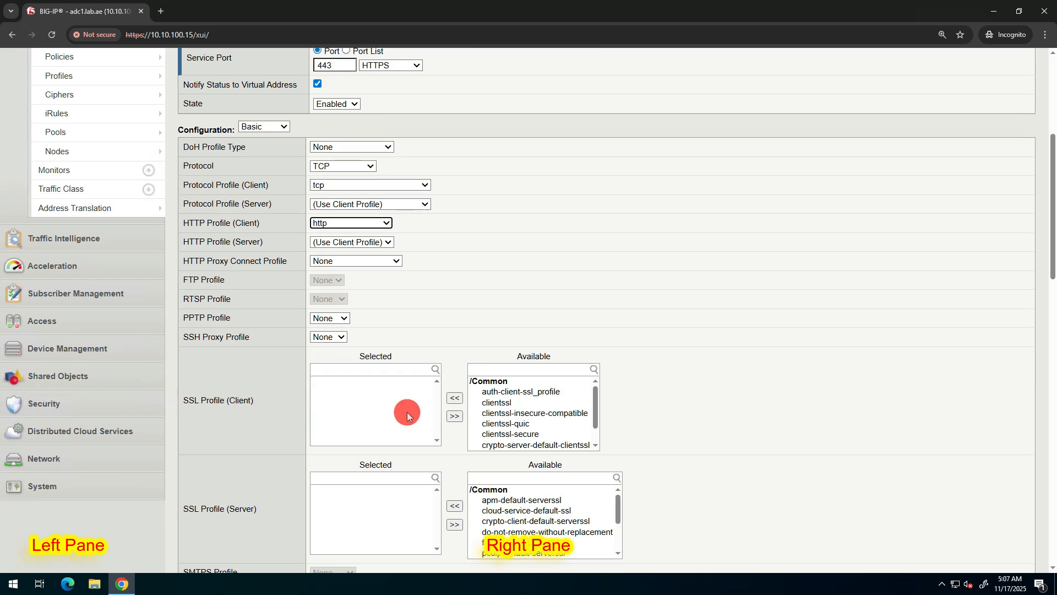
left_click(494, 394)
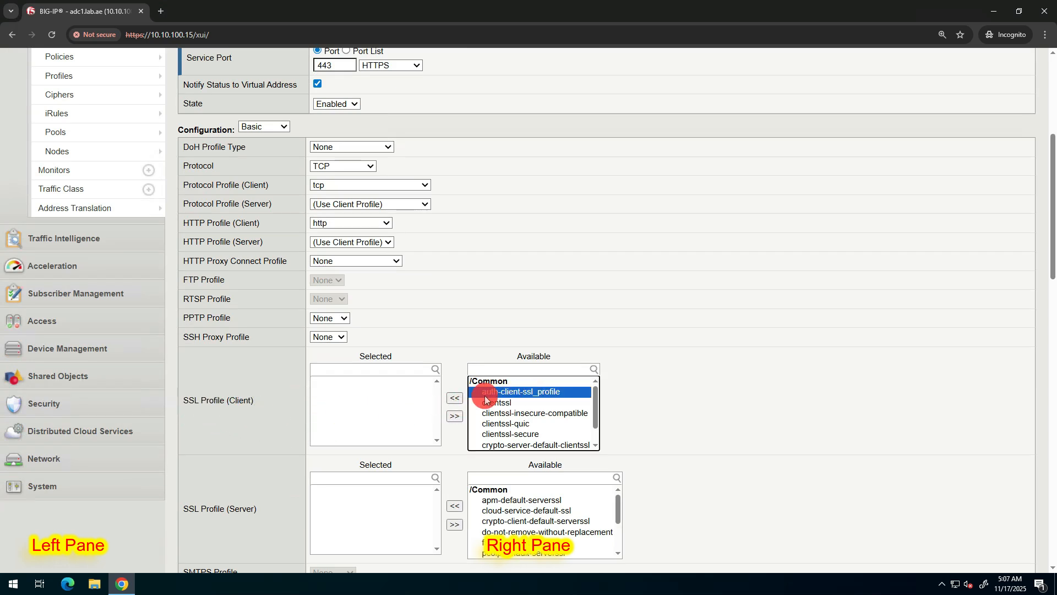
left_click(455, 398)
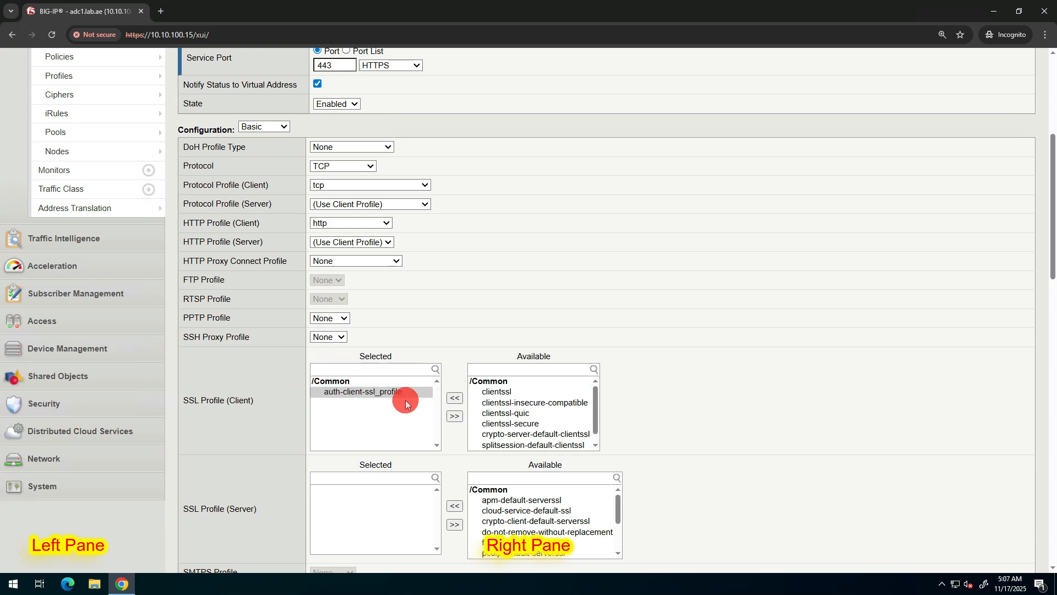
scroll(406, 403, "down", 8)
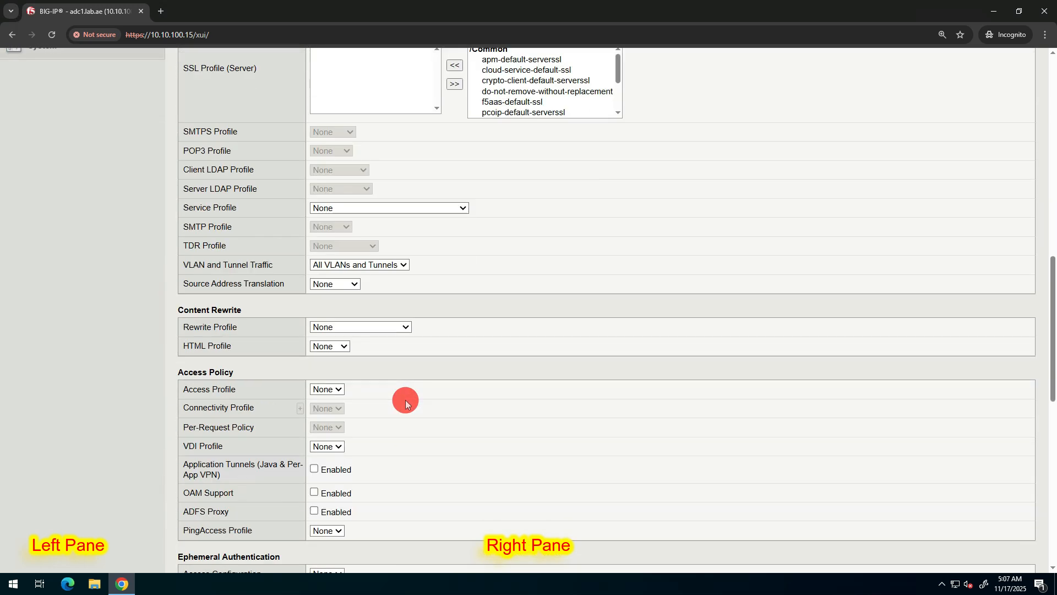
scroll(405, 400, "down", 10)
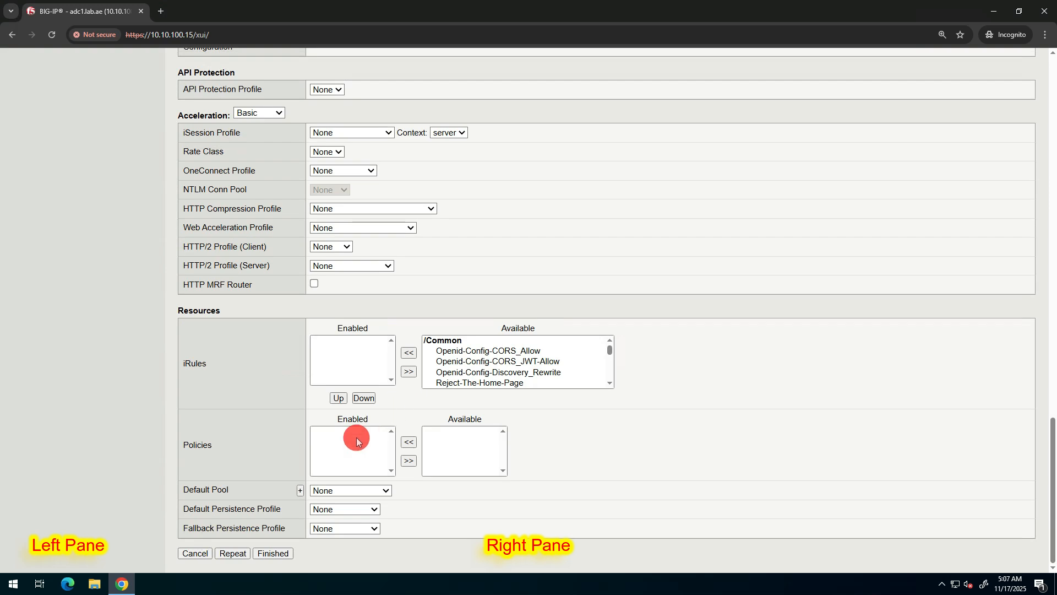
left_click(275, 552)
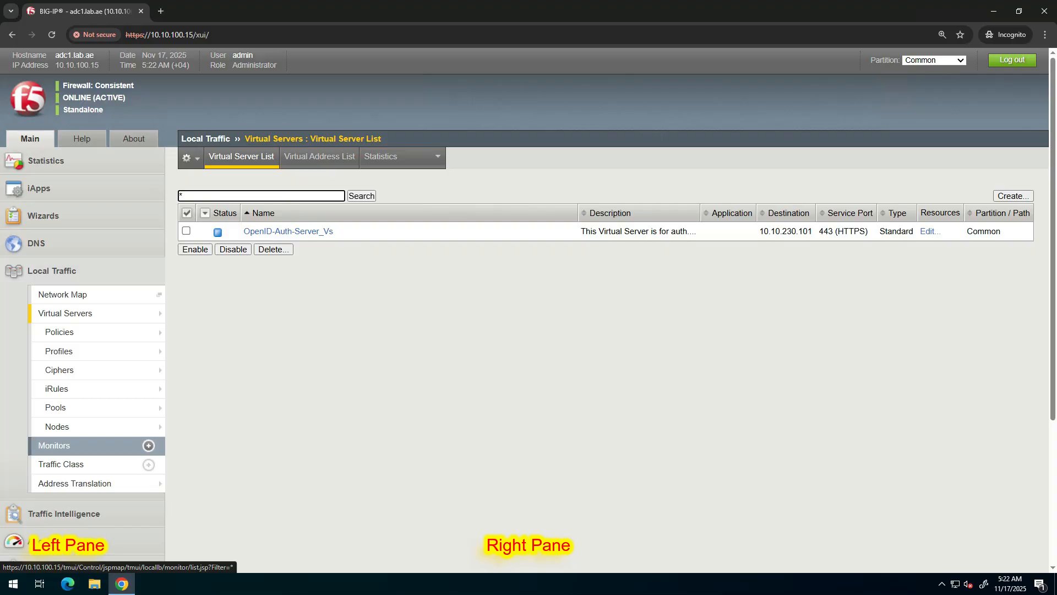
Open the JSON Web Token key configurations under Access Federation and start creating a new one.
scroll(83, 408, "down", 3)
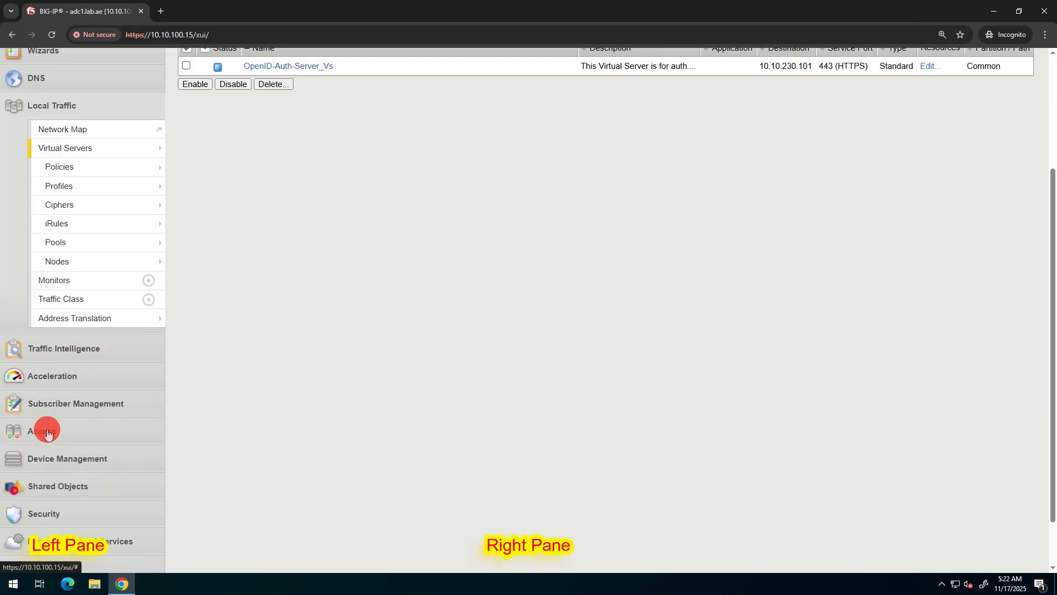
left_click(38, 435)
mouse_move(101, 339)
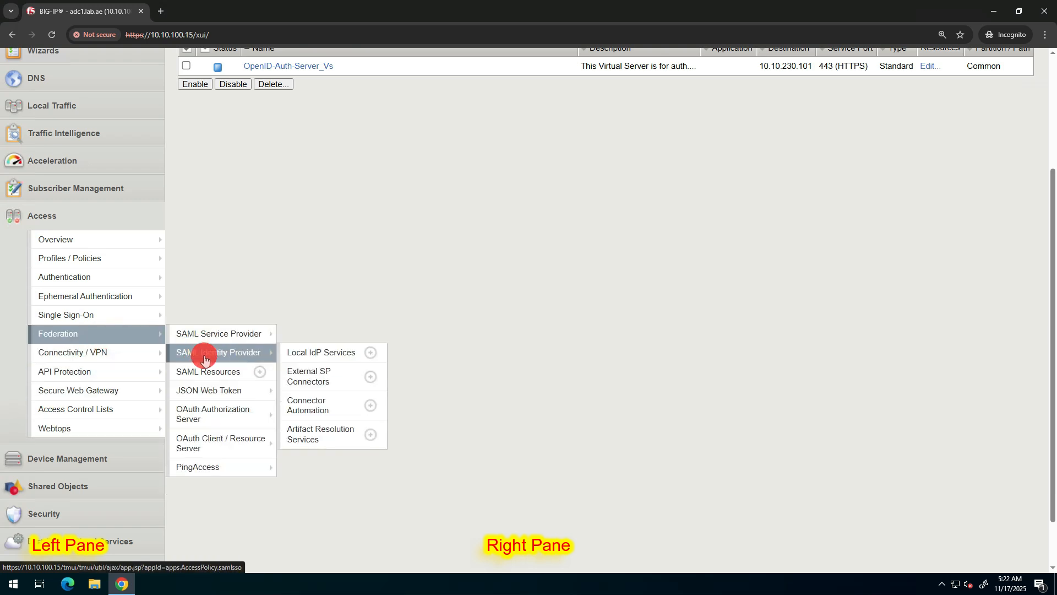
mouse_move(214, 398)
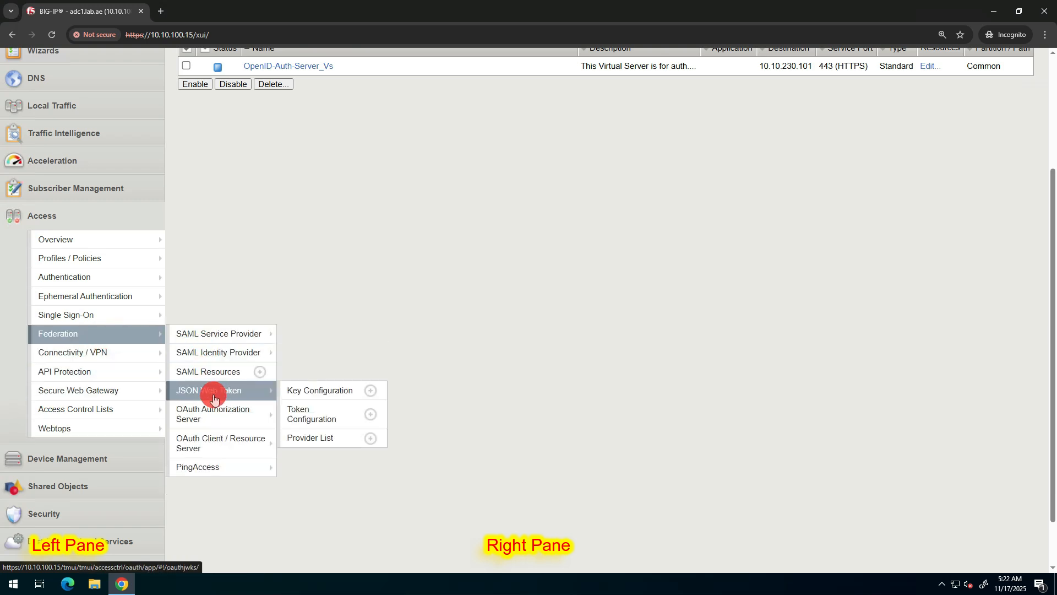
left_click(297, 392)
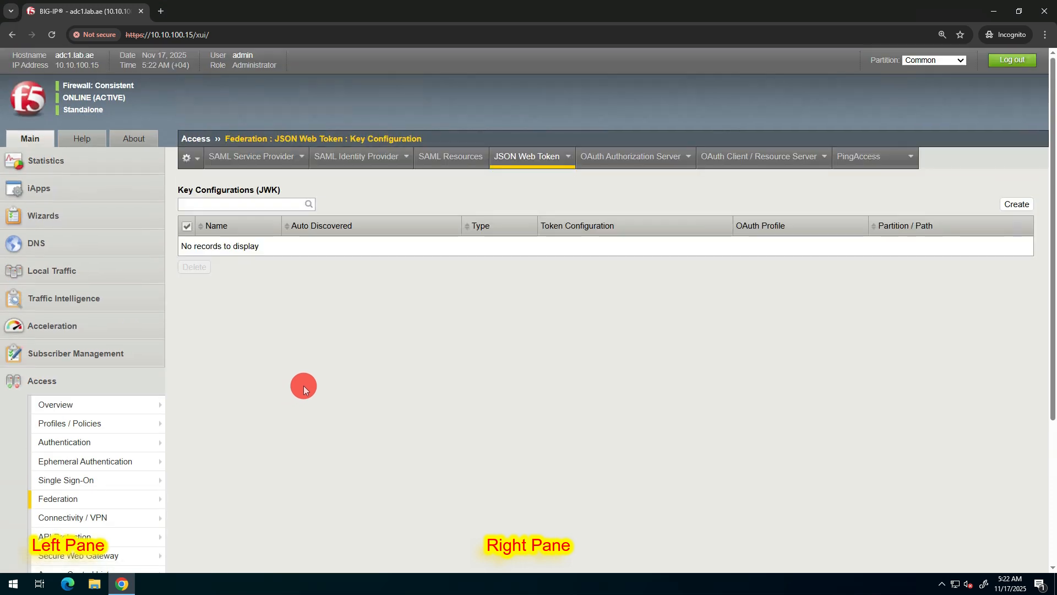
left_click(1021, 208)
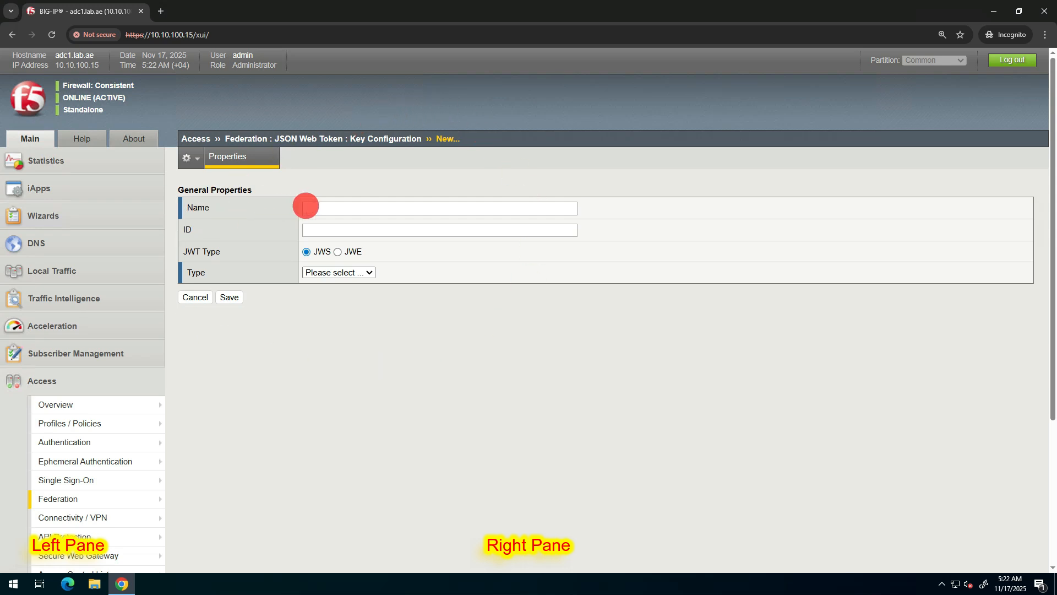
Name the key configuration Auth-JSON_Web-Token_Key and set its ID to 101.
left_click(307, 208)
type("Auth-JSON_Web-Token_Key")
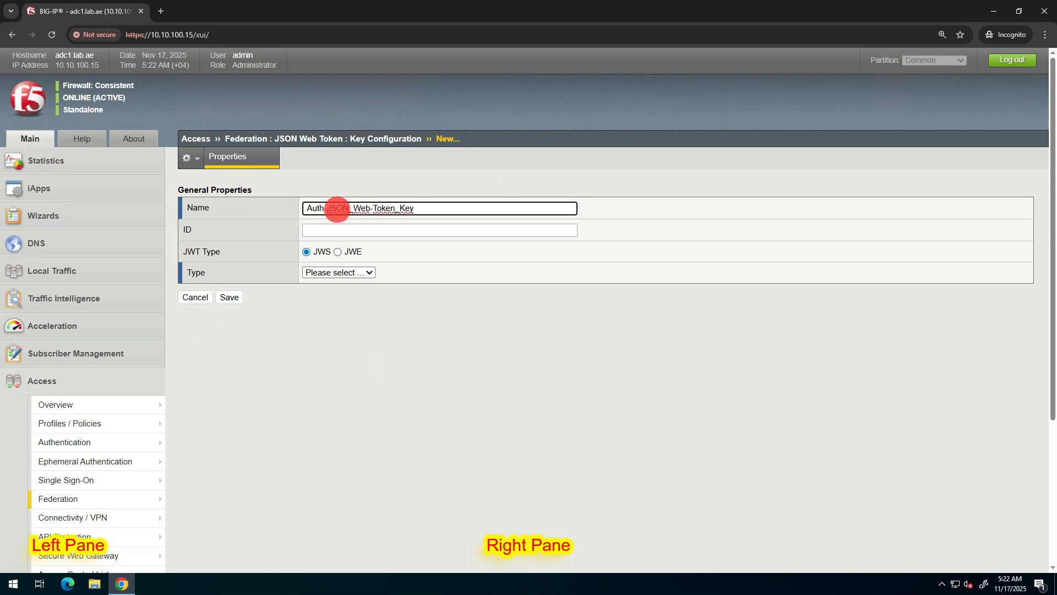
left_click(314, 232)
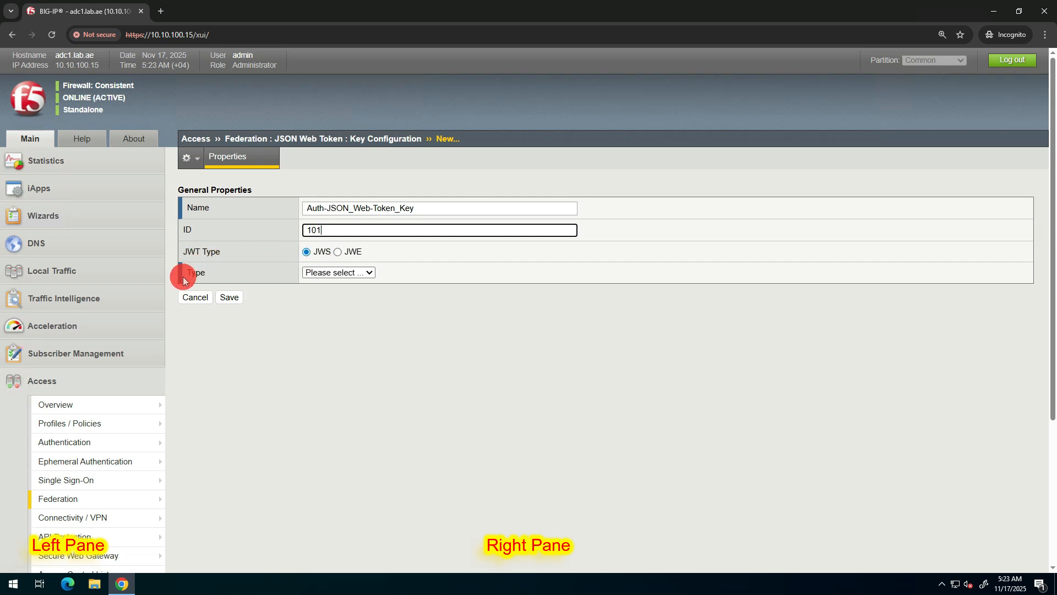
Set the key configuration's type to RSA and its signing algorithm to RS256.
left_click(327, 272)
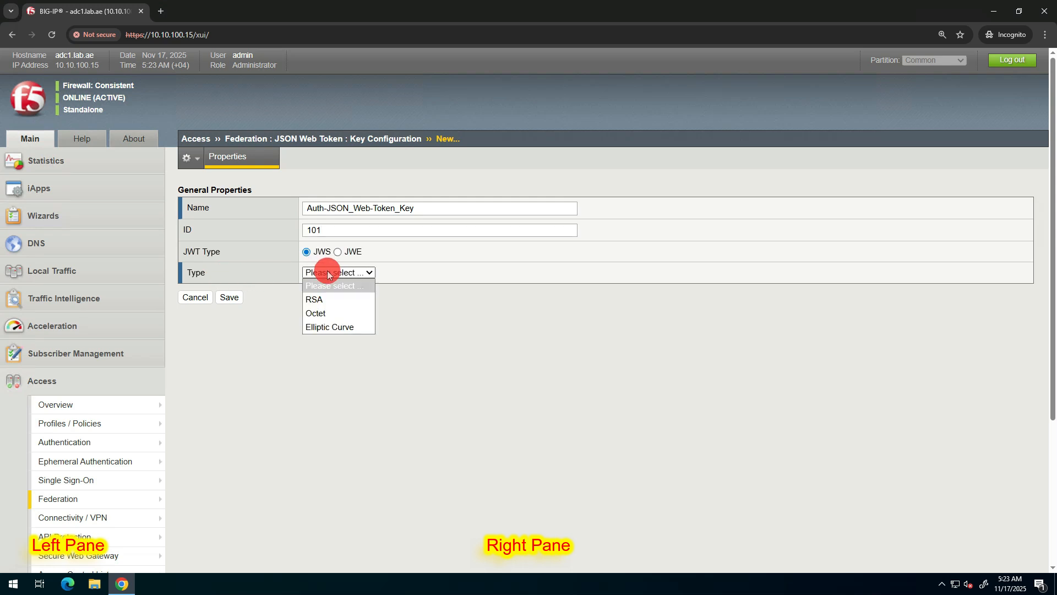
left_click(328, 299)
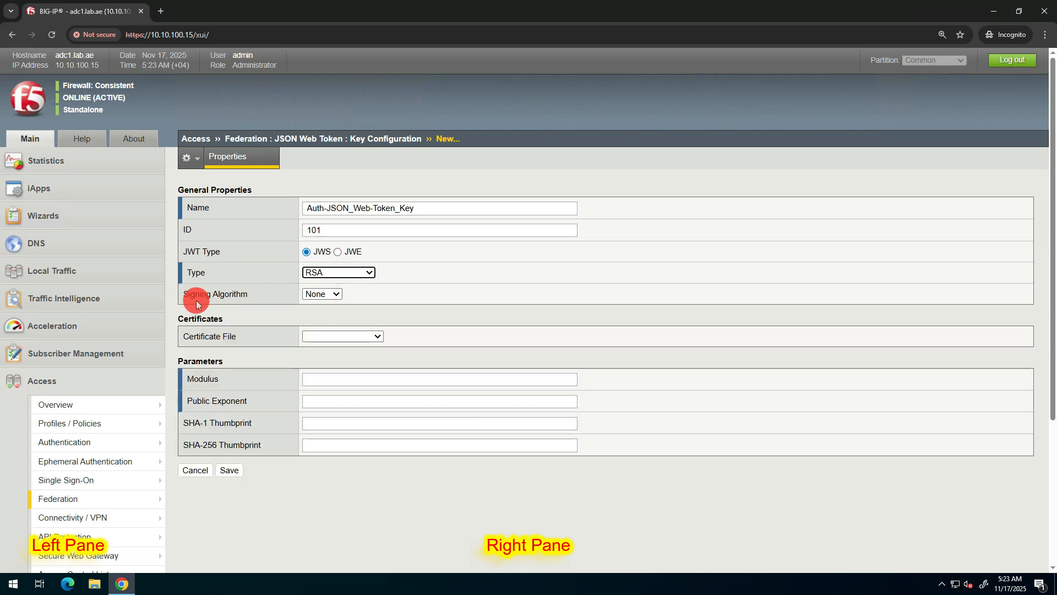
left_click(325, 294)
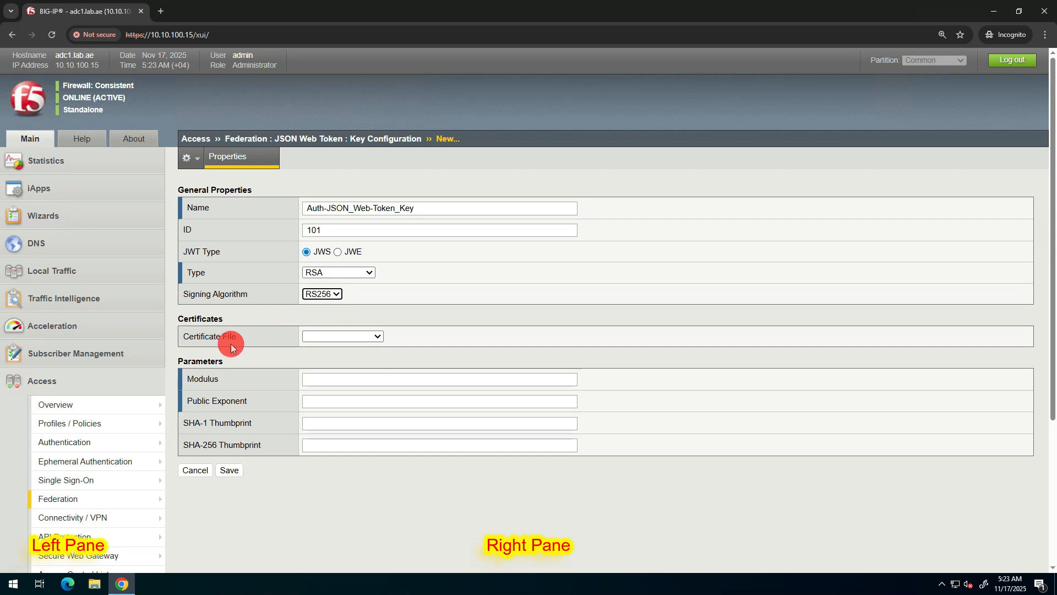
Assign default.crt as the certificate file and default.key as the certificate key, and save the key configuration.
left_click(326, 337)
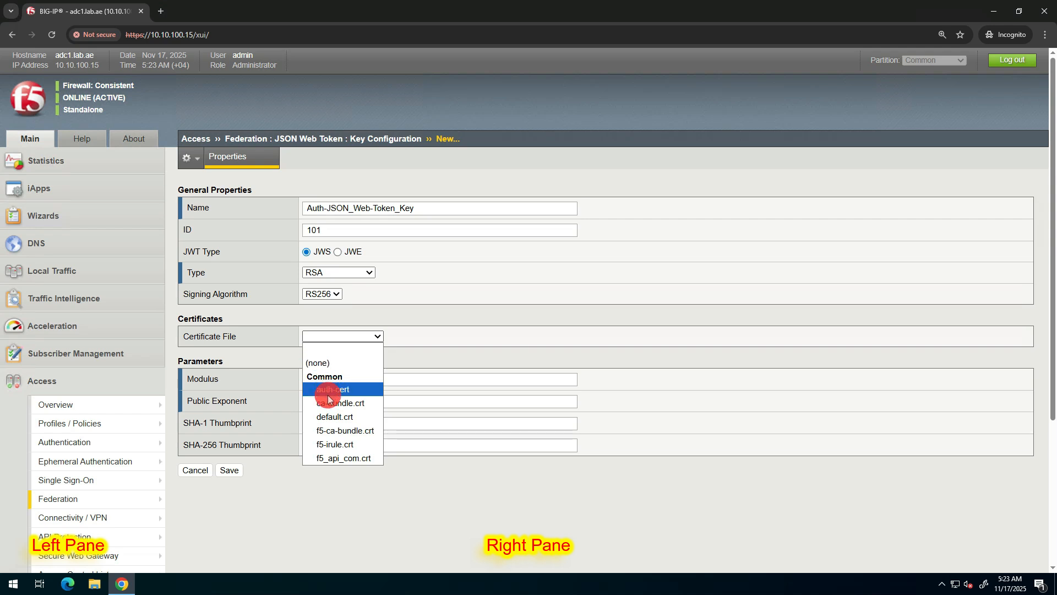
left_click(330, 417)
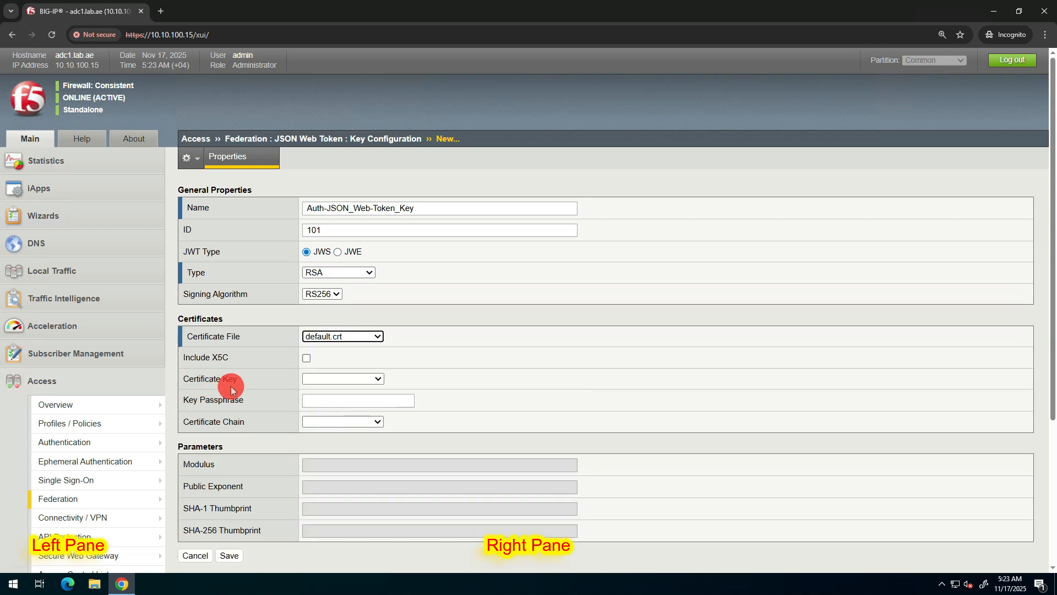
left_click(326, 380)
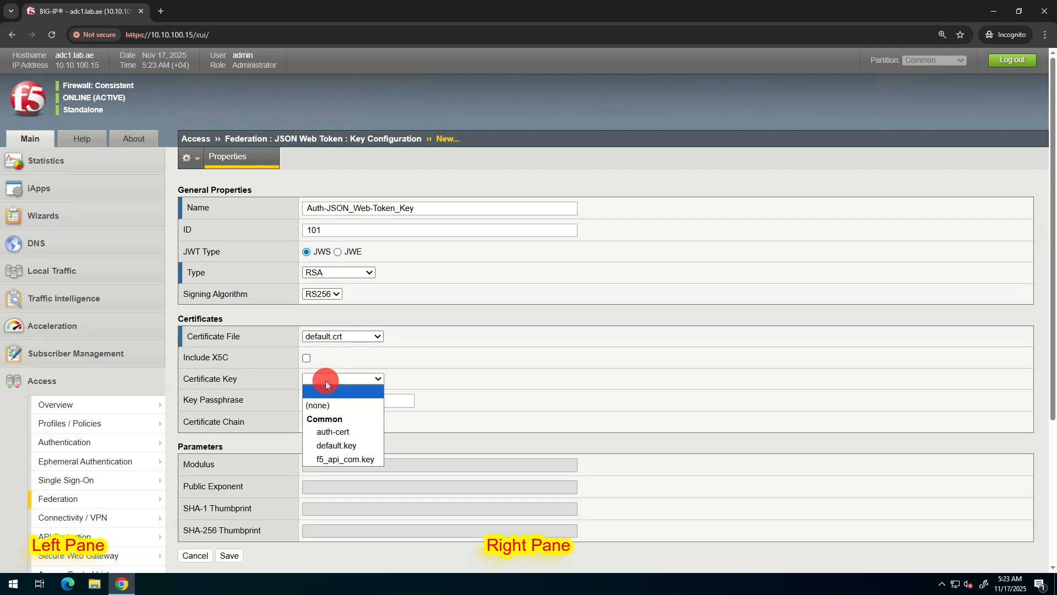
left_click(324, 444)
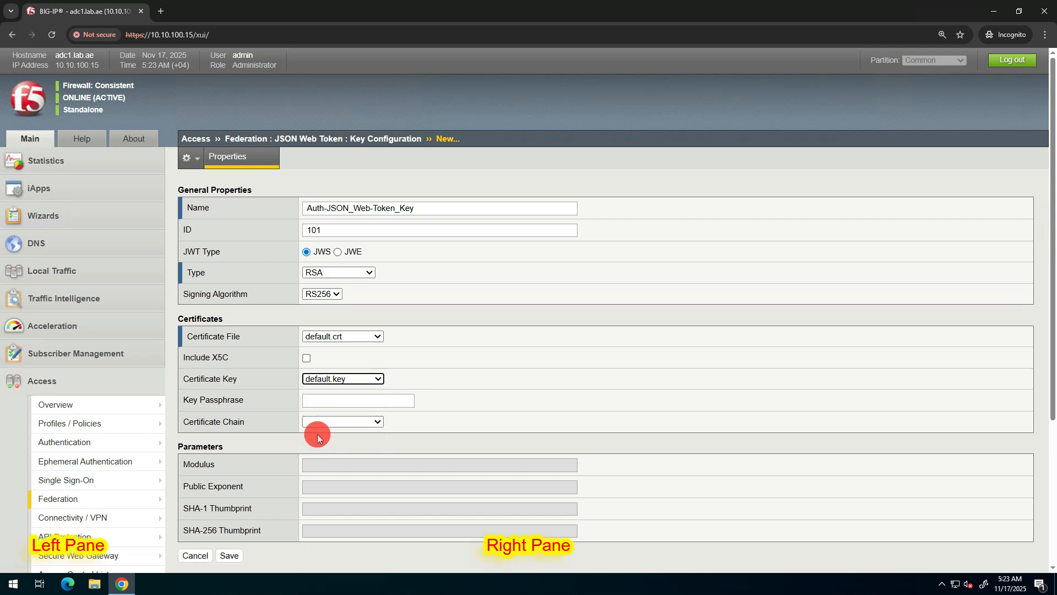
left_click(230, 556)
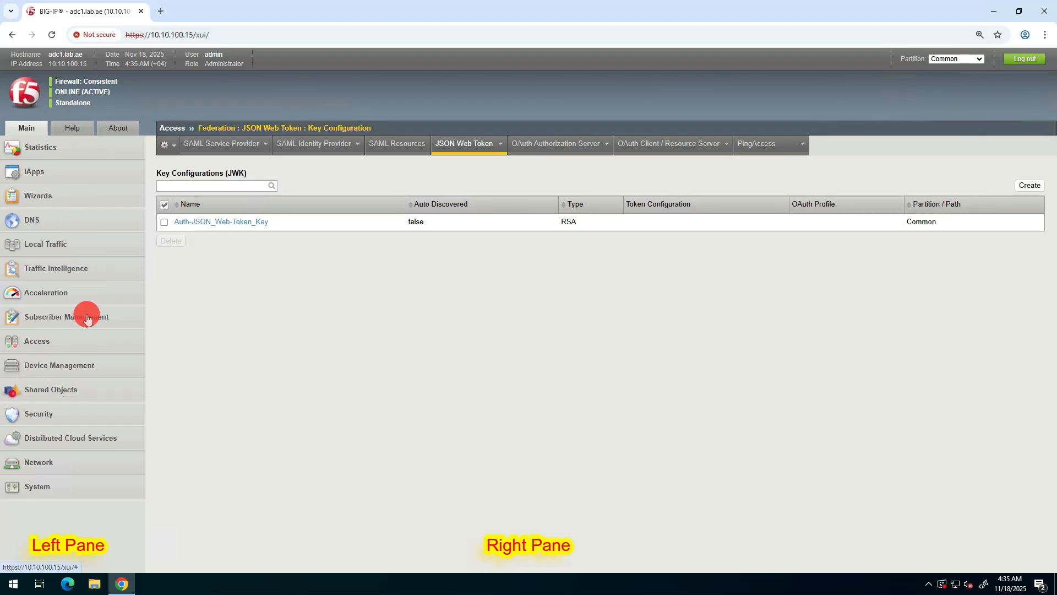
Start a new JSON Web Token token configuration under Access Federation and name it Auth_JSON_Web-Token.
left_click(53, 340)
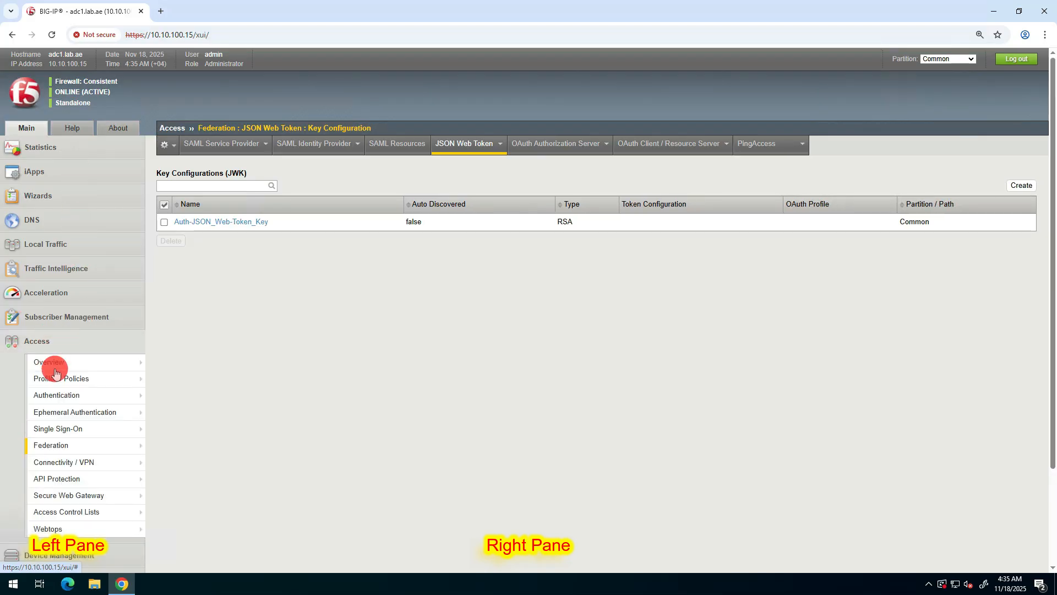
left_click(64, 446)
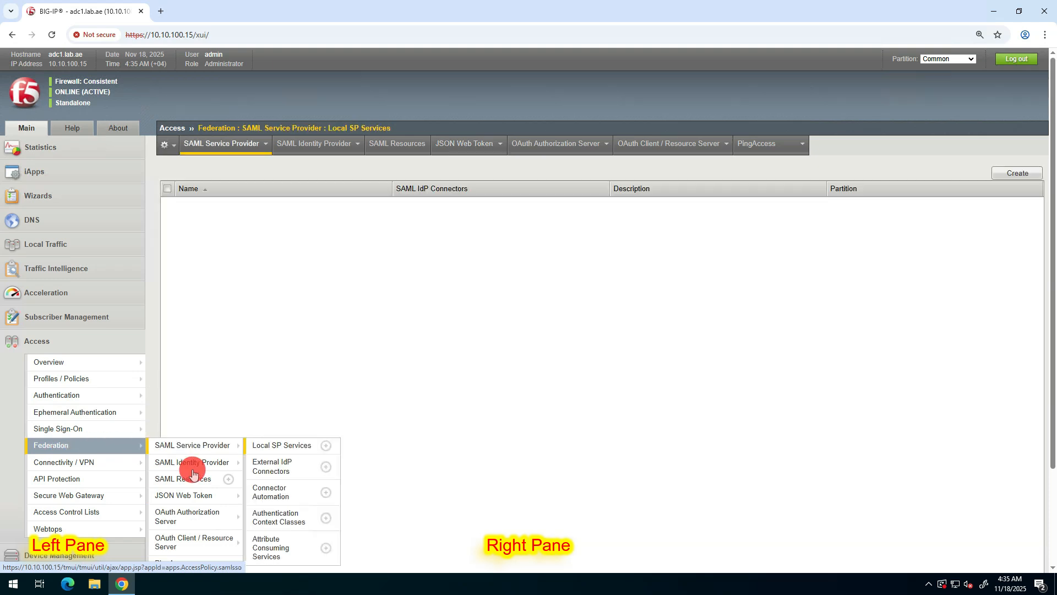
left_click(195, 495)
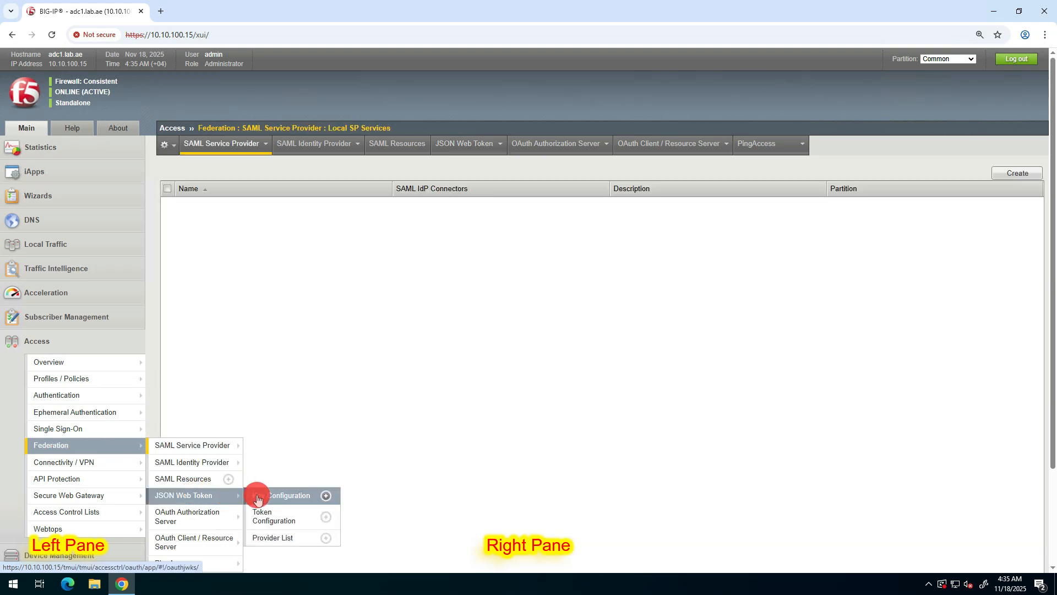
left_click(271, 516)
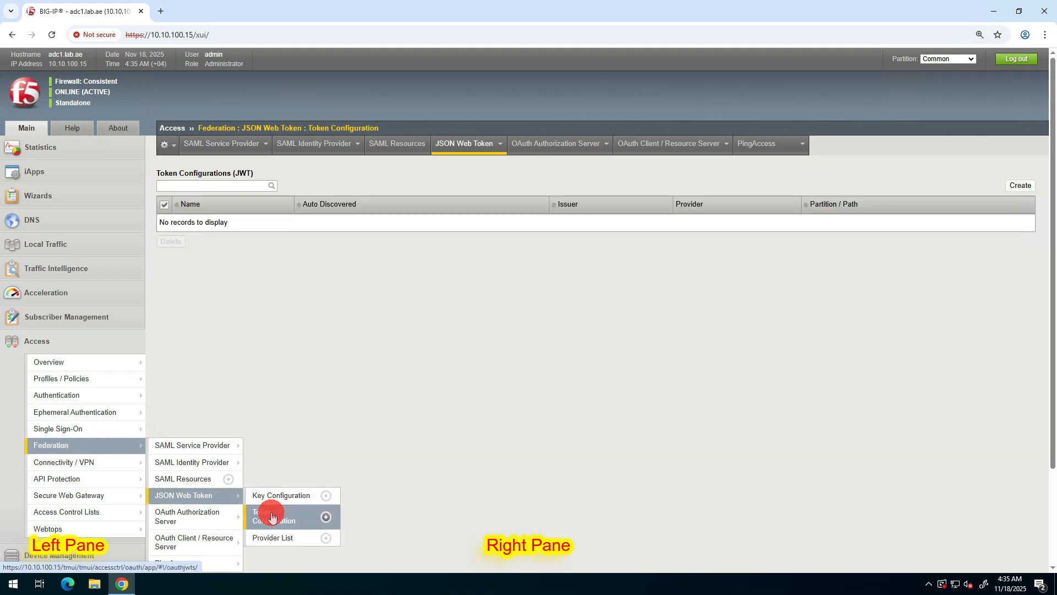
left_click(1019, 186)
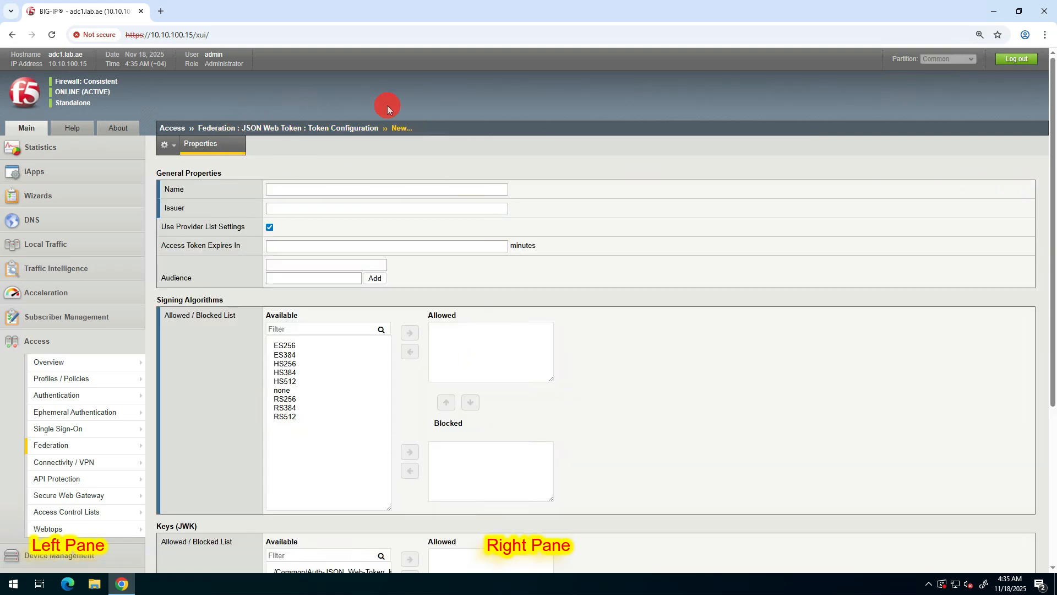
key("ctrl+v")
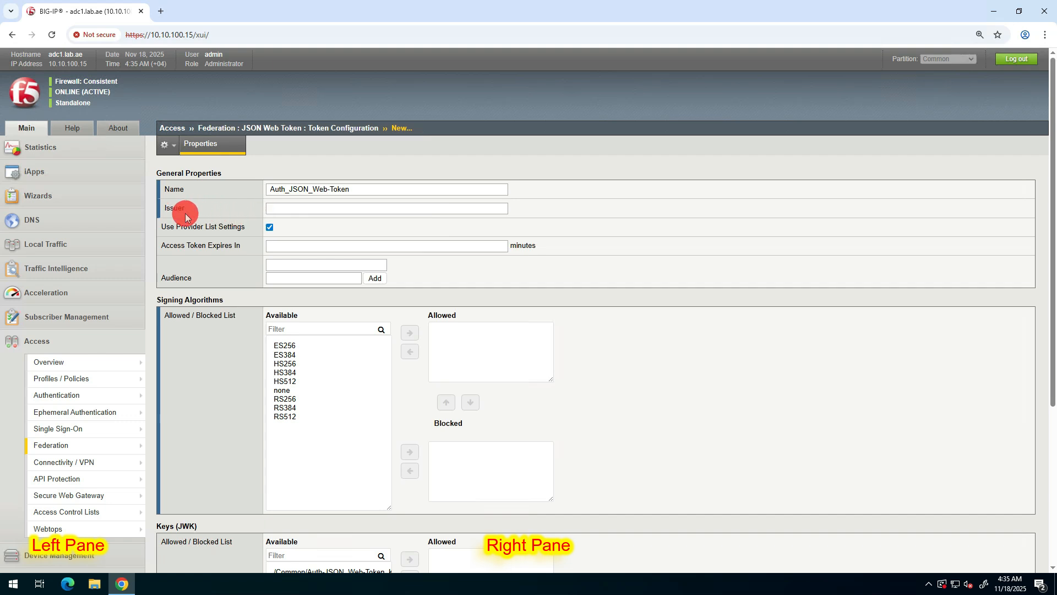
left_click(283, 208)
left_click(340, 233)
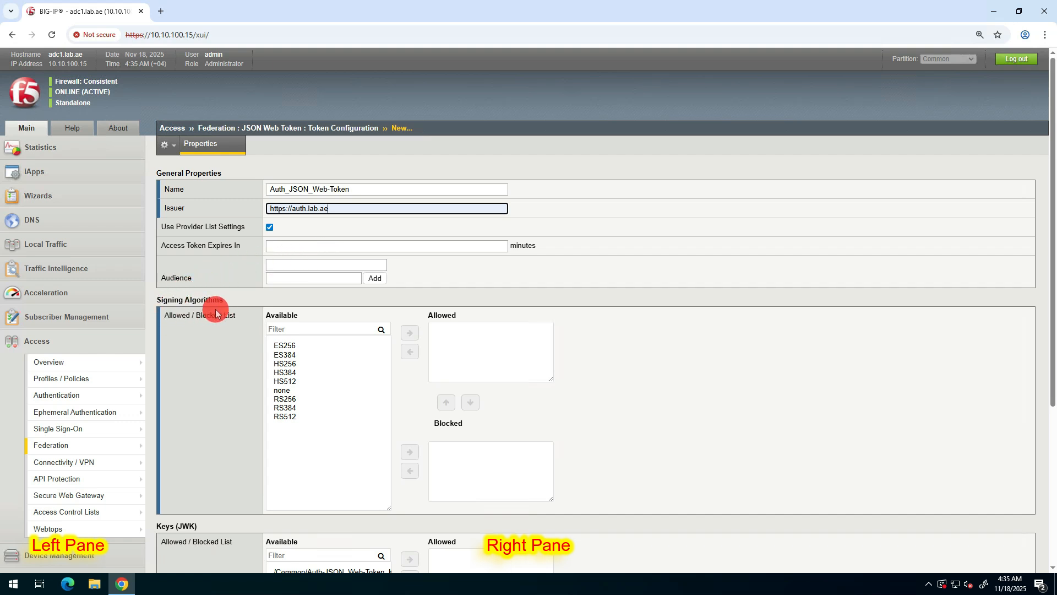
left_click(289, 399)
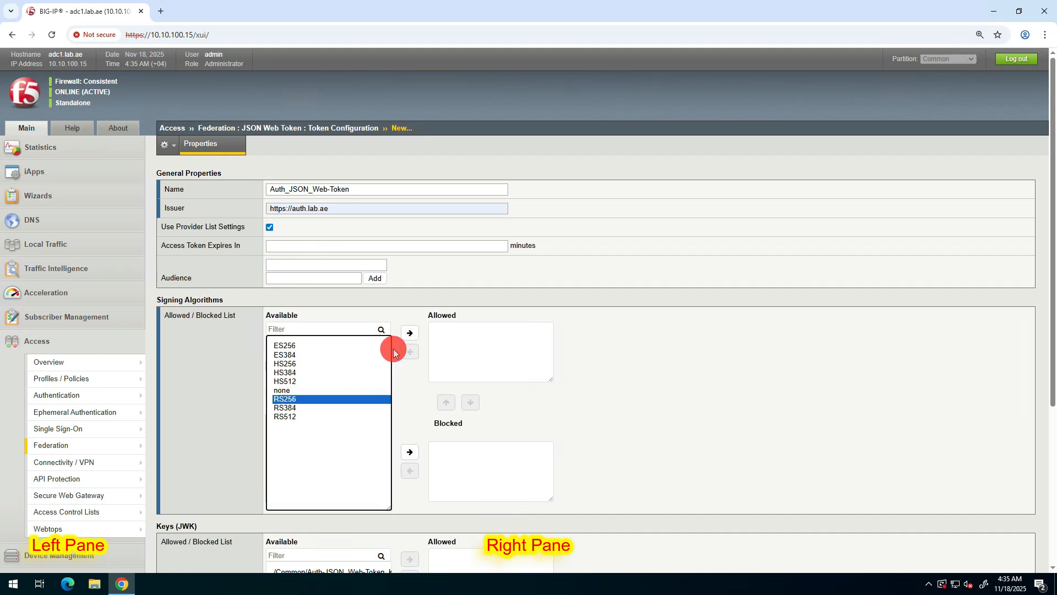
left_click(410, 334)
Allow the Auth-JSON_Web-Token_Key key for the token configuration and save the configuration.
scroll(427, 385, "down", 4)
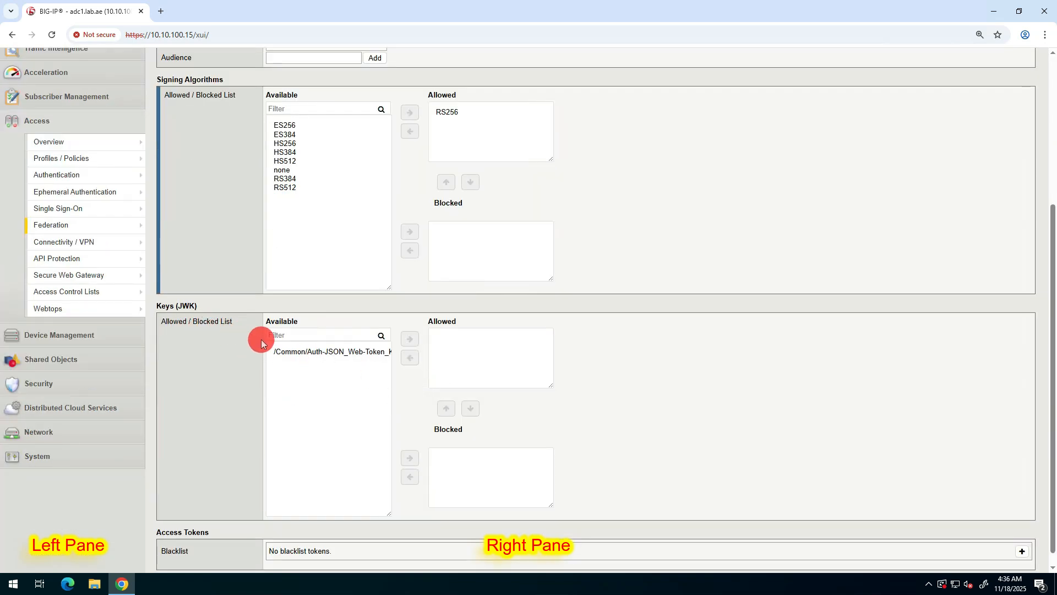
left_click(292, 352)
left_click(410, 339)
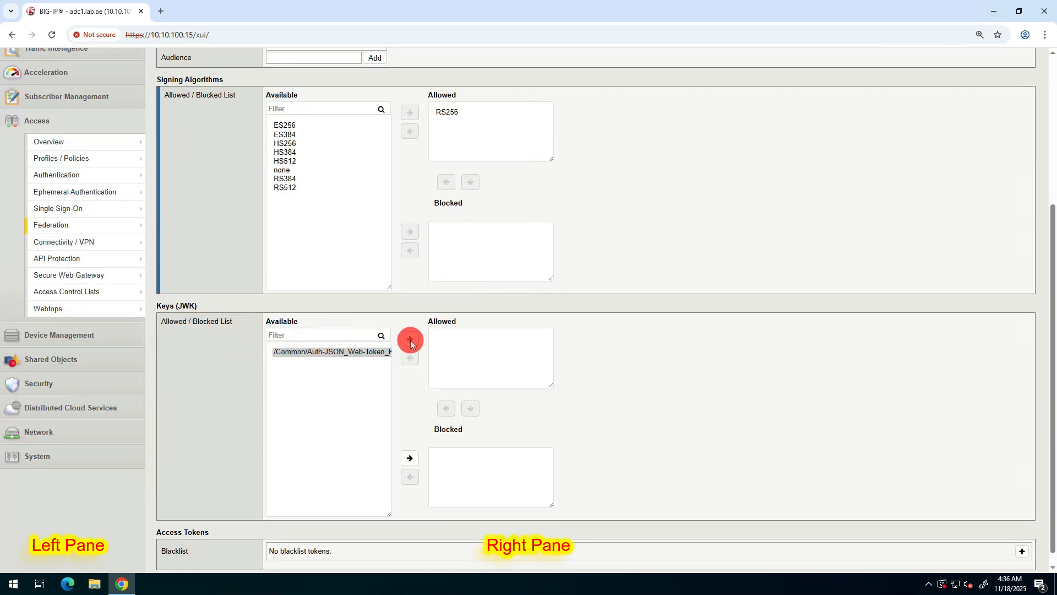
scroll(505, 350, "down", 1)
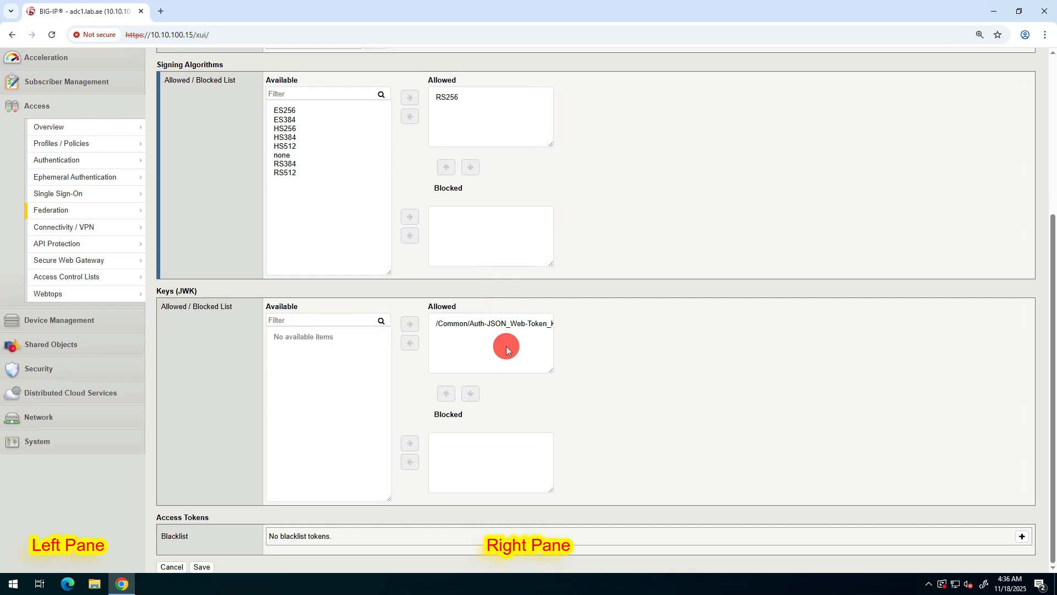
left_click(204, 567)
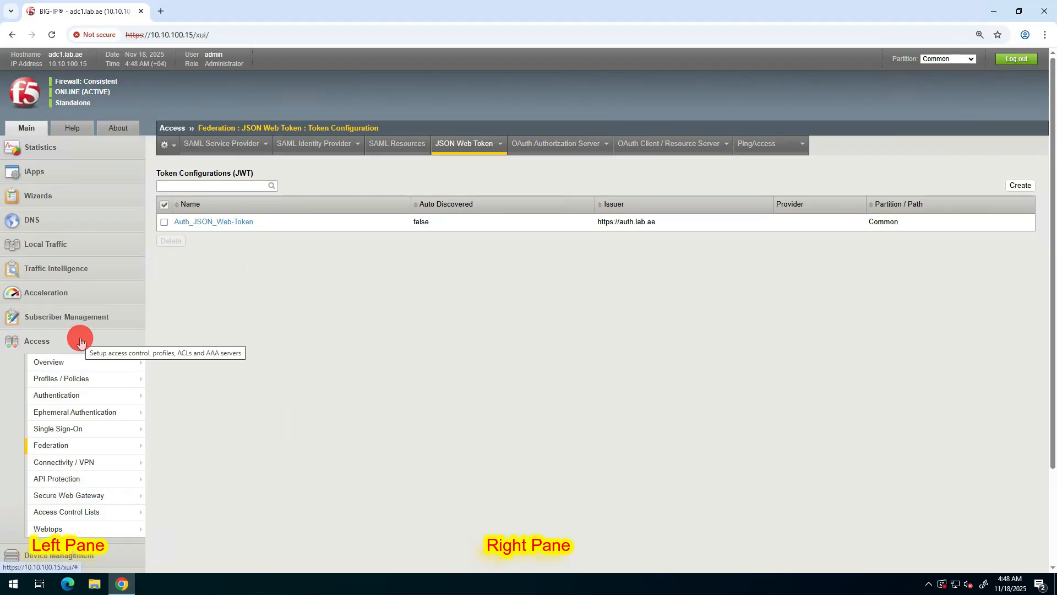
Start a new OAuth Client / Resource Server provider under Access Federation, named Auth_Provider with type F5.
mouse_move(82, 450)
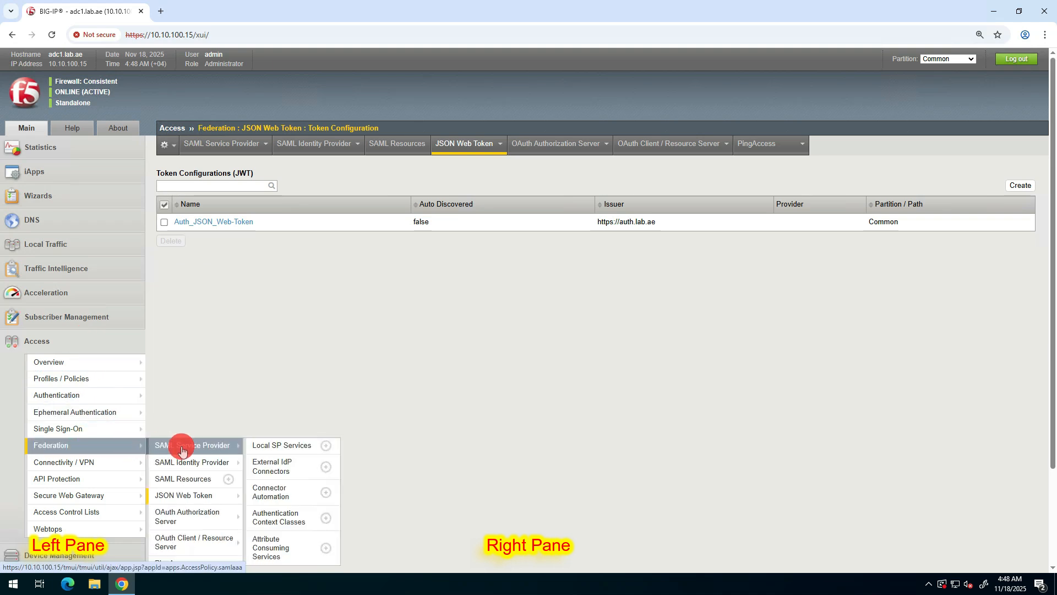
mouse_move(197, 542)
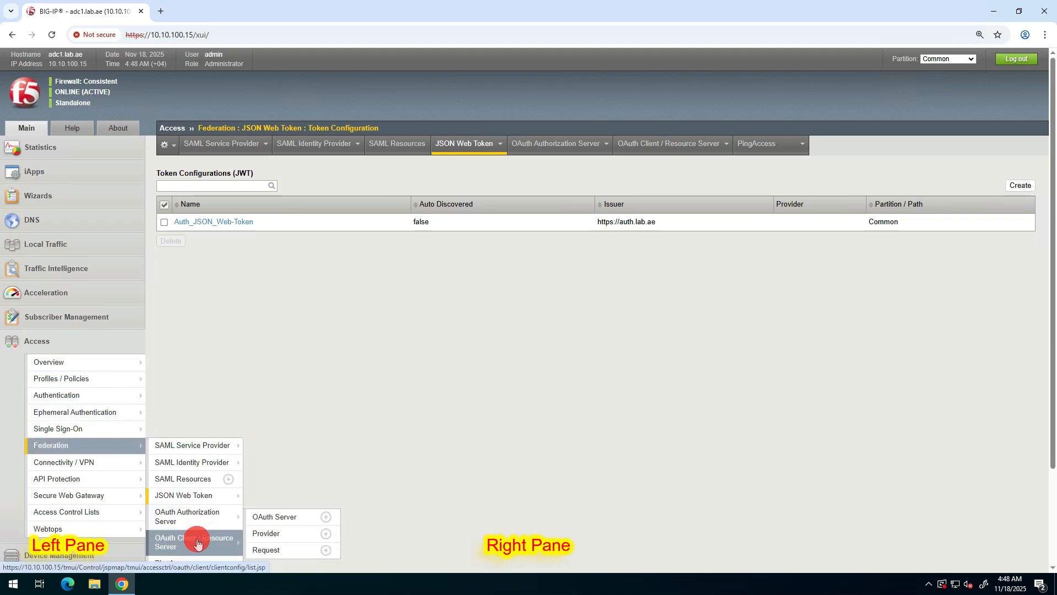
left_click(266, 533)
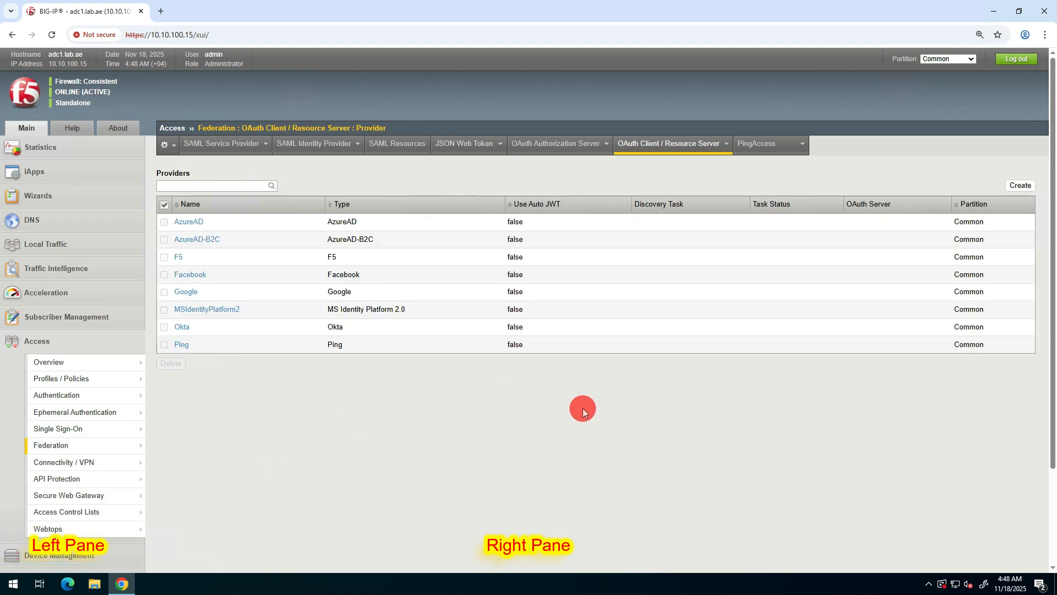
left_click(1017, 186)
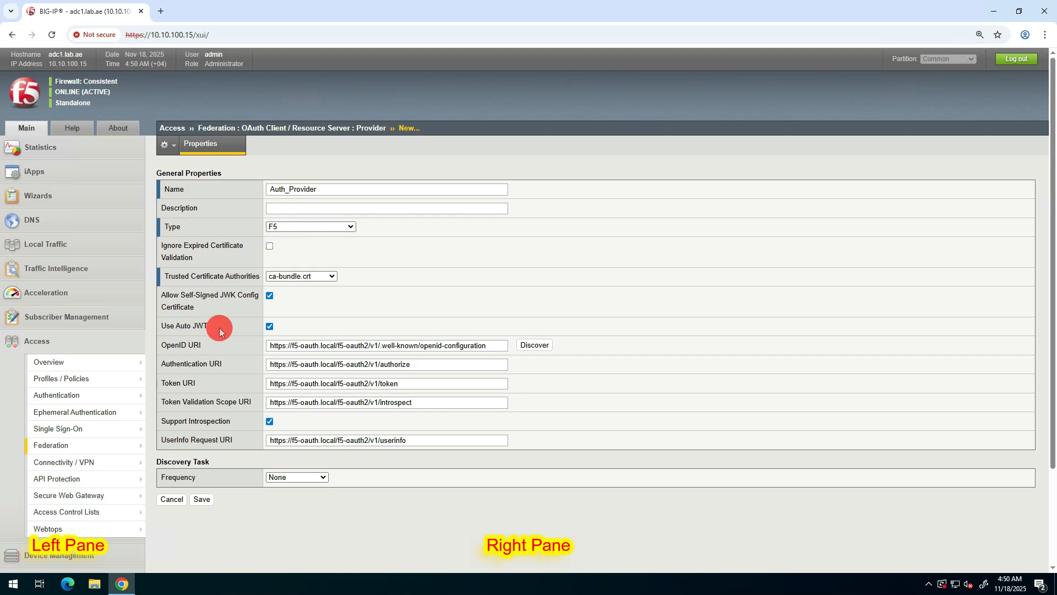
Turn off automatic JWT for the provider and assign Auth_JSON_Web-Token as its token configuration.
left_click(269, 328)
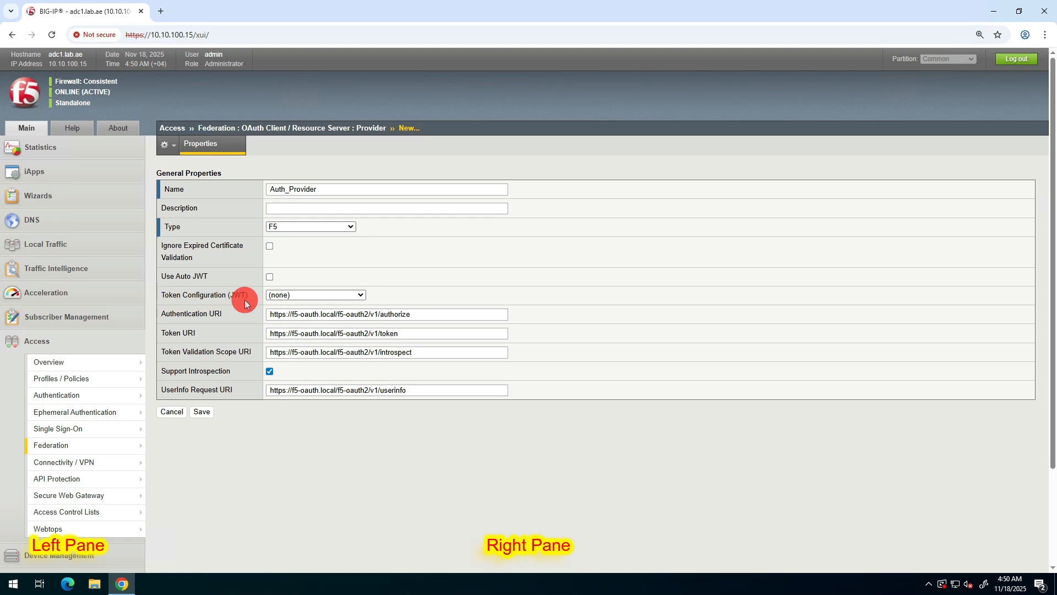
left_click(291, 296)
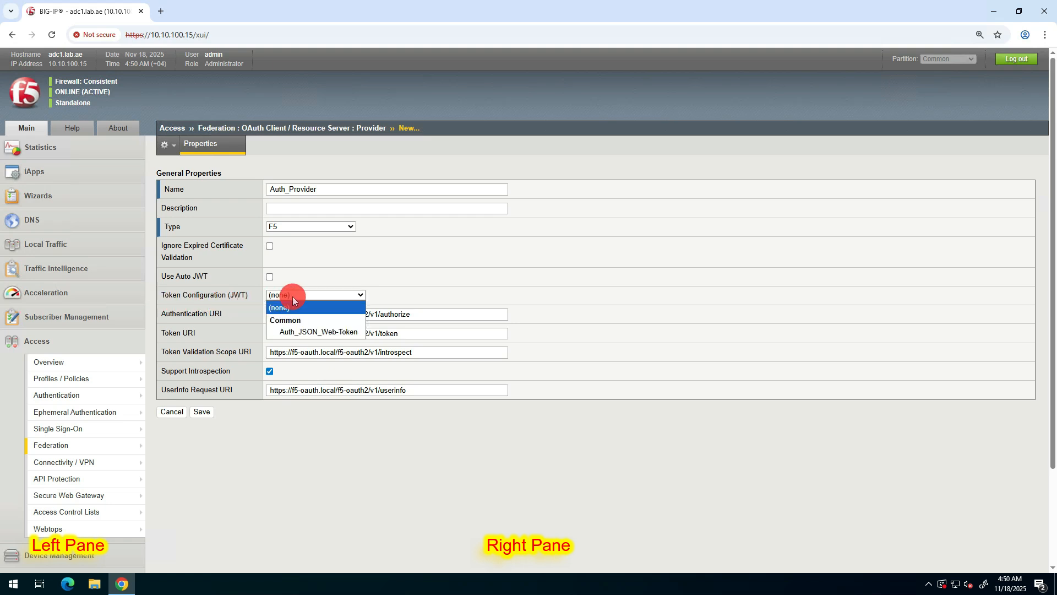
left_click(323, 331)
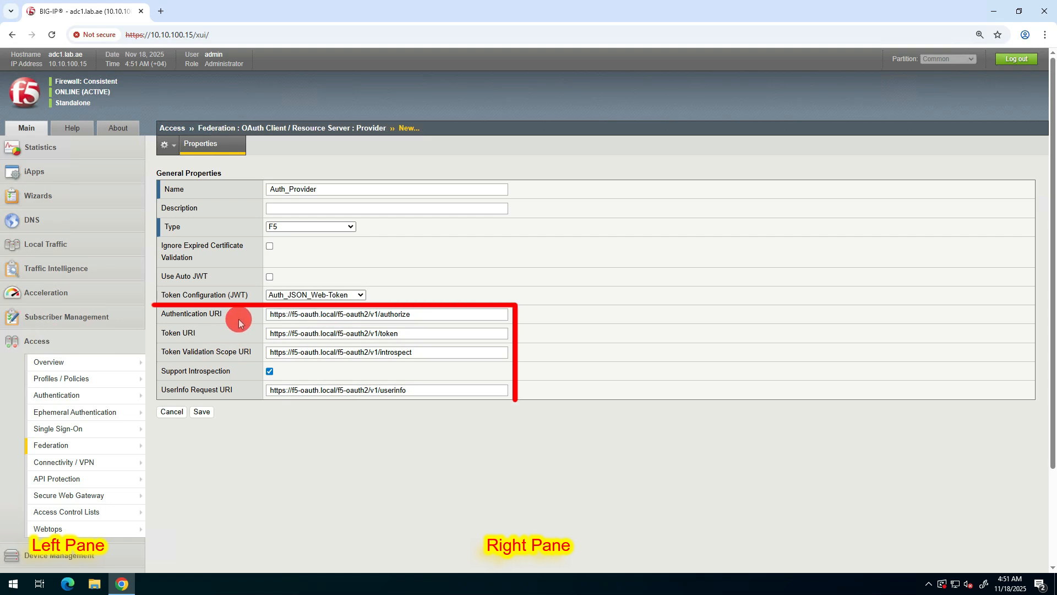
Replace the hostname in the provider's authentication, token, validation scope and UserInfo URIs with auth.lab.ae, and save it with introspection support disabled.
left_click(293, 314)
left_click_drag(293, 314, 342, 326)
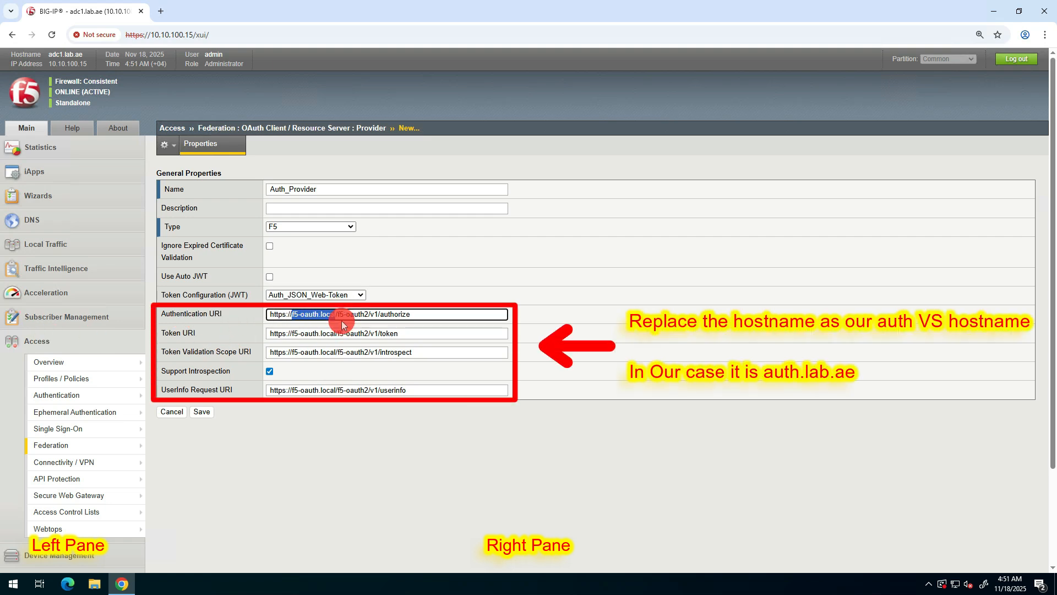
type("auth.lab.ae")
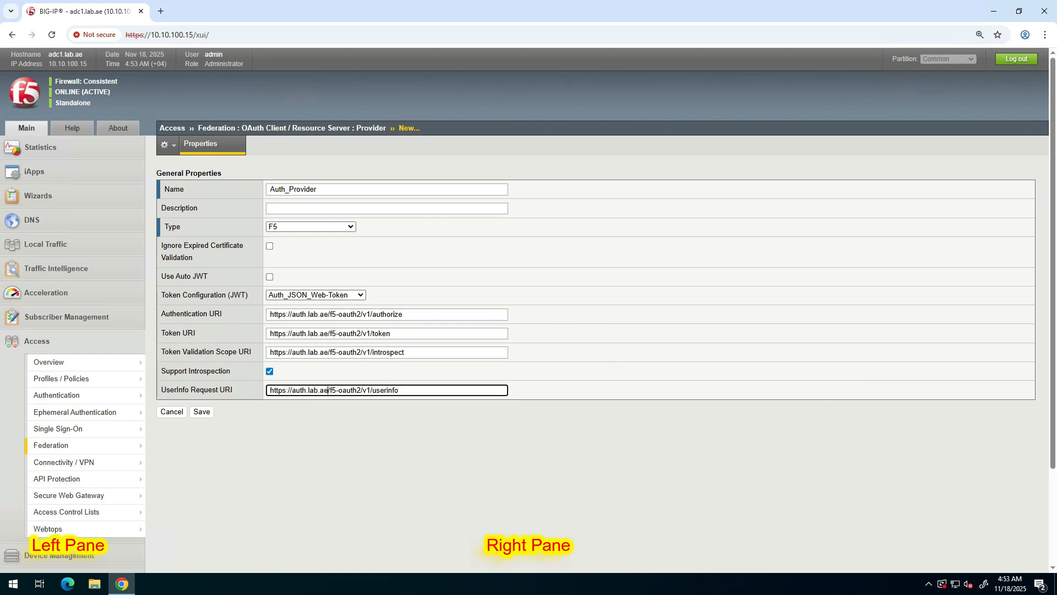
left_click(269, 371)
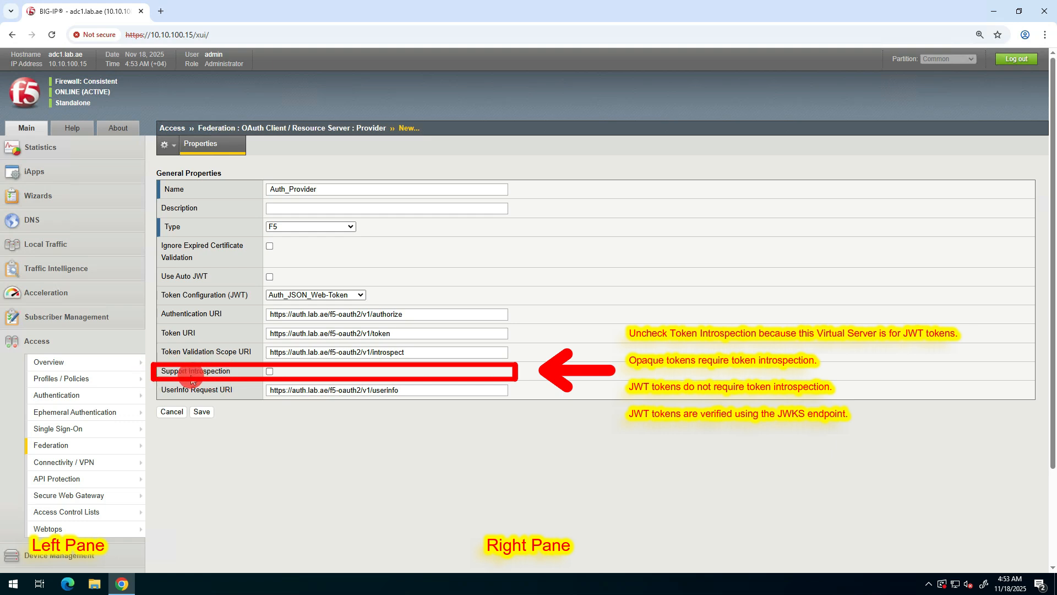
left_click(201, 411)
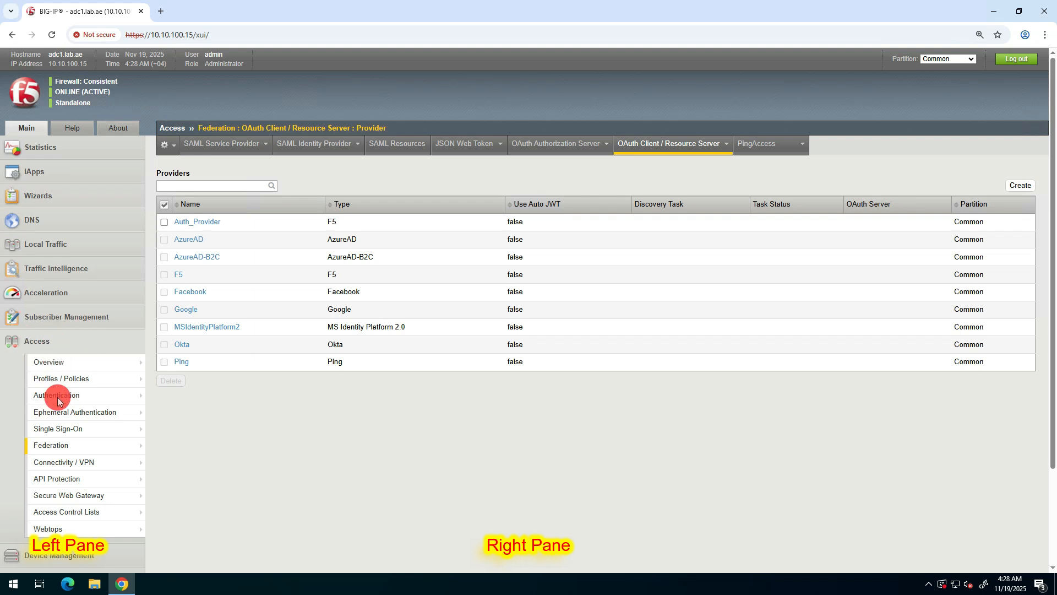
Start a new JSON Web Token provider list named Auth-Provider-List with access tokens expiring in 60 minutes.
left_click(64, 451)
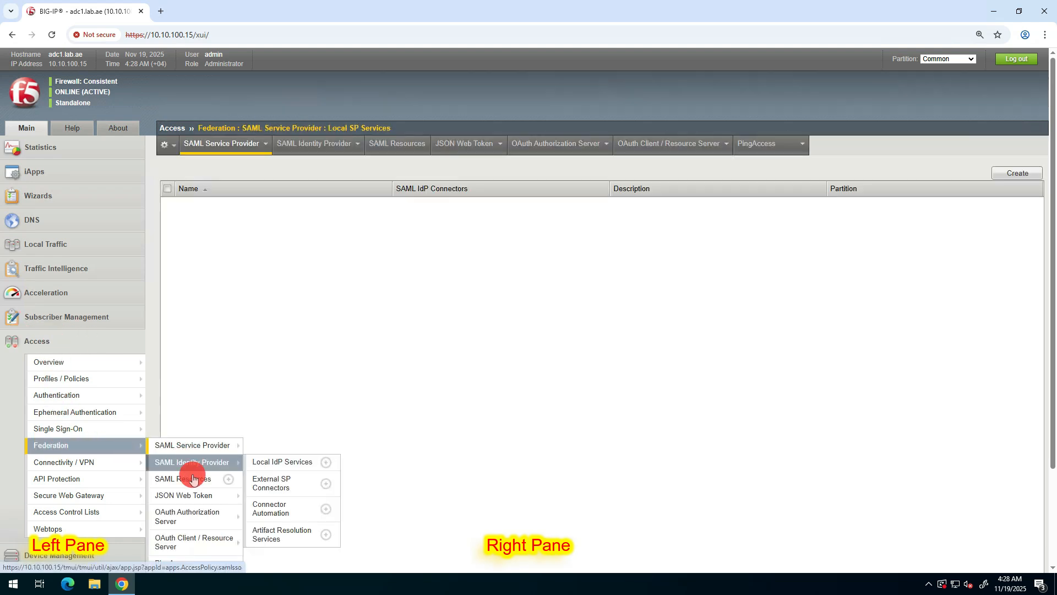
mouse_move(193, 497)
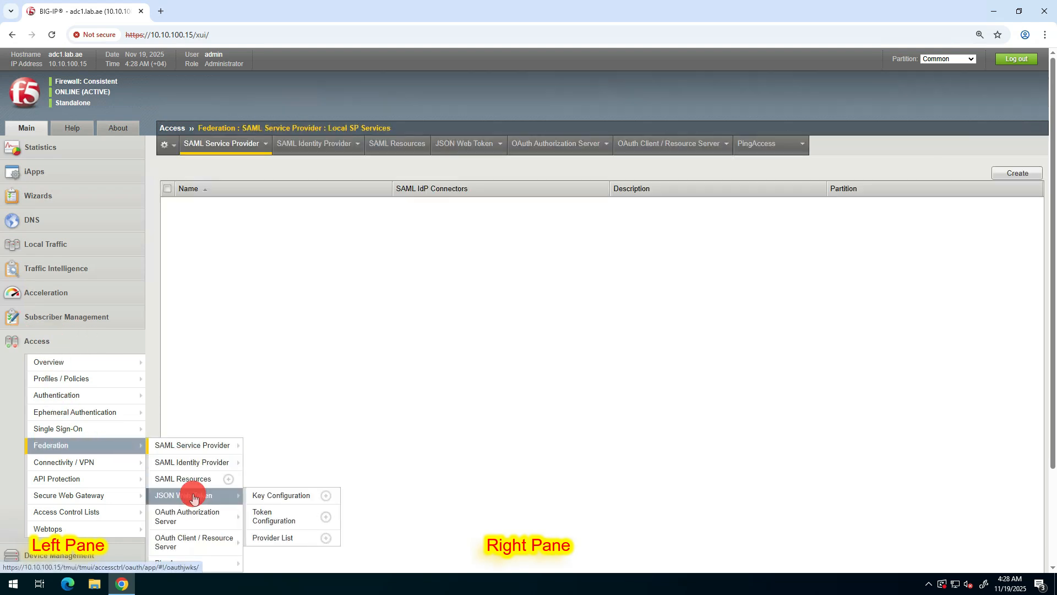
left_click(275, 542)
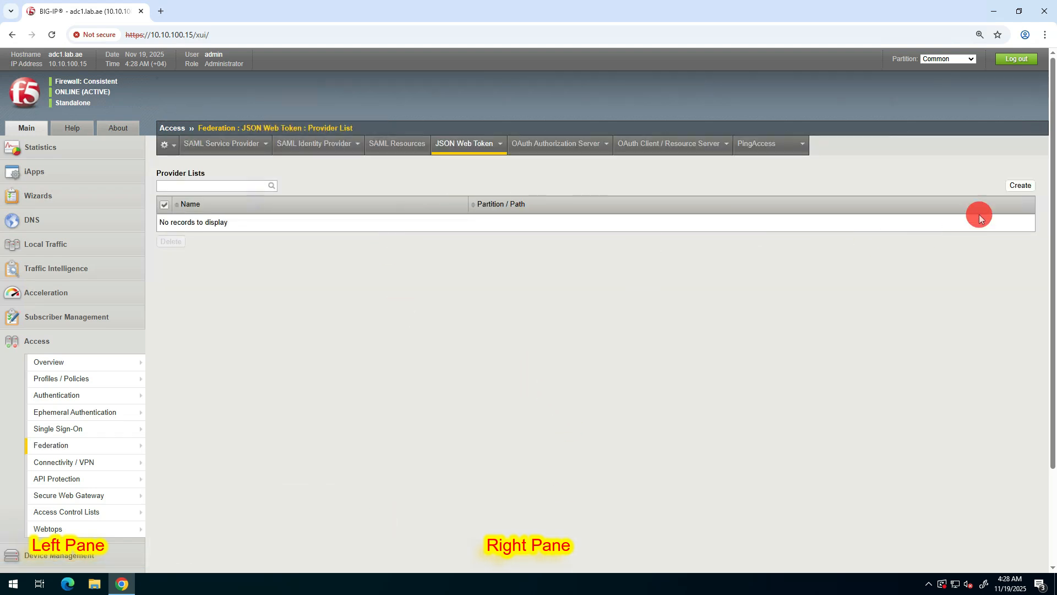
left_click(1018, 187)
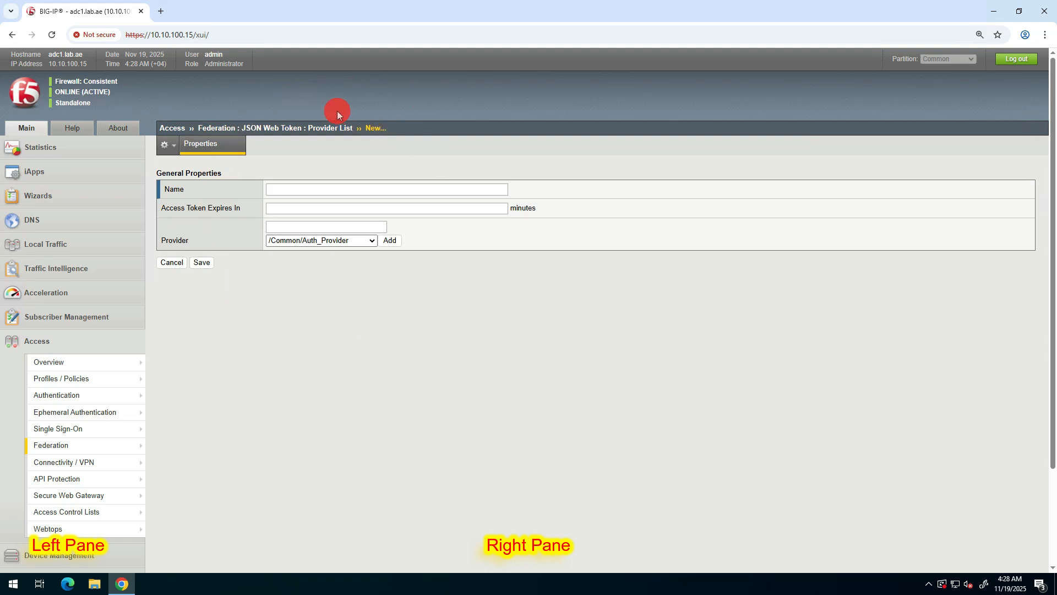
left_click(276, 188)
type("Auth-Provider-List")
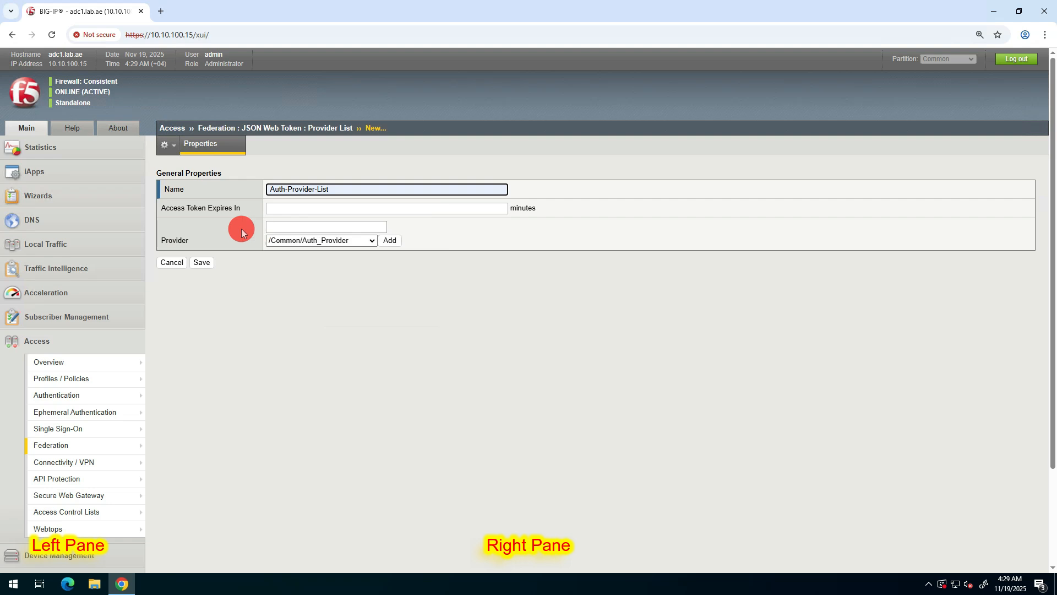
left_click(274, 208)
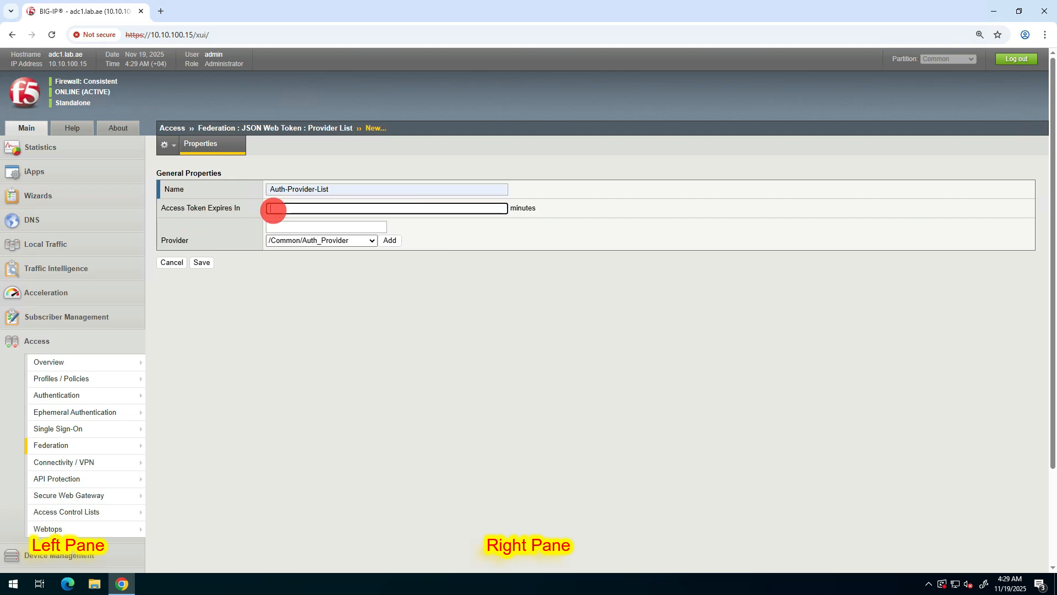
type("60")
left_click(270, 282)
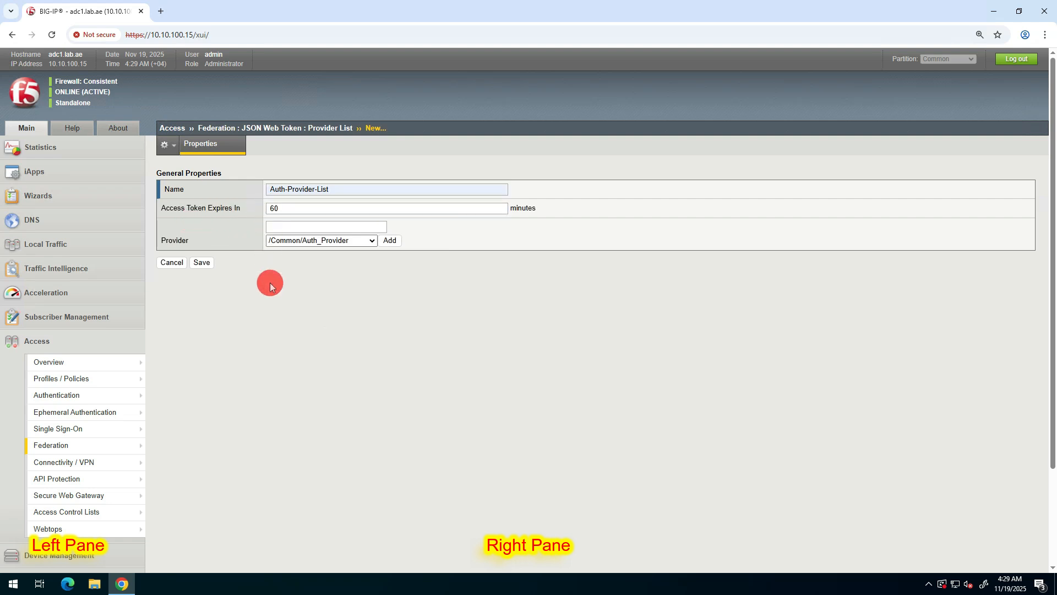
Add /Common/Auth_Provider to the provider list and save the list.
left_click(289, 244)
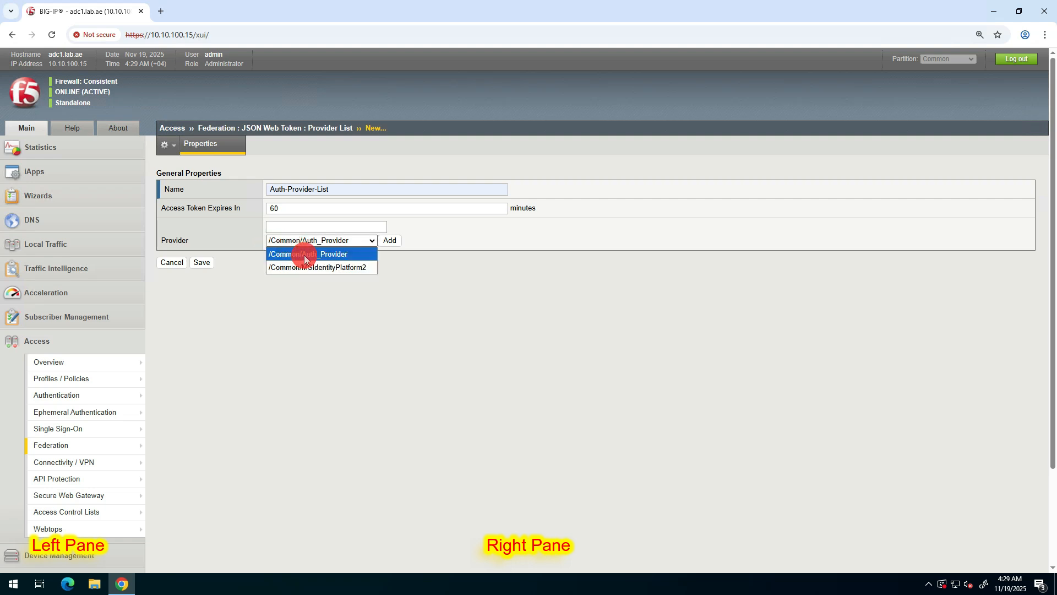
left_click(307, 254)
left_click(389, 240)
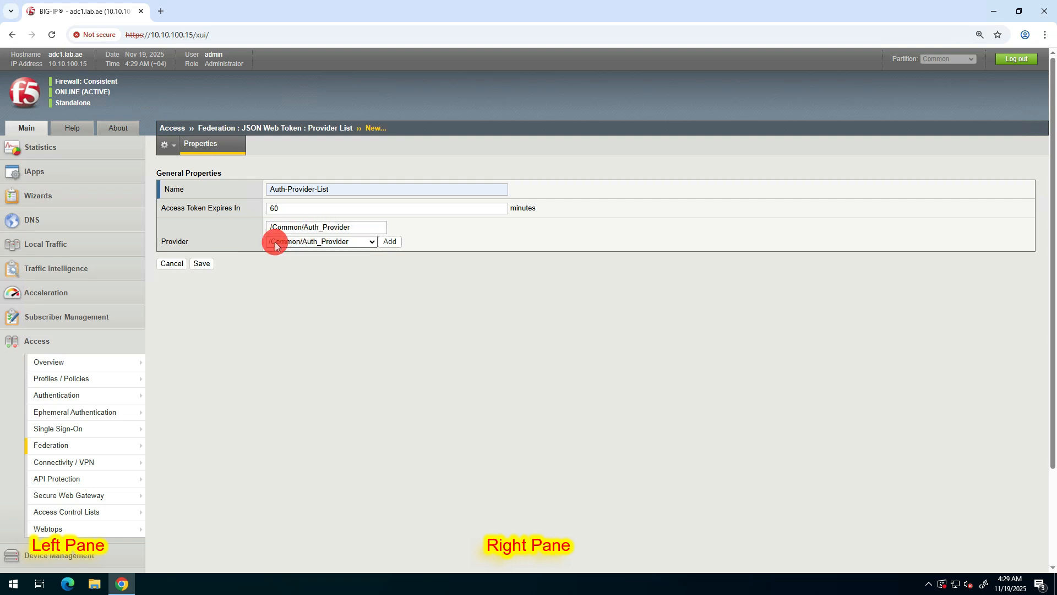
left_click(207, 266)
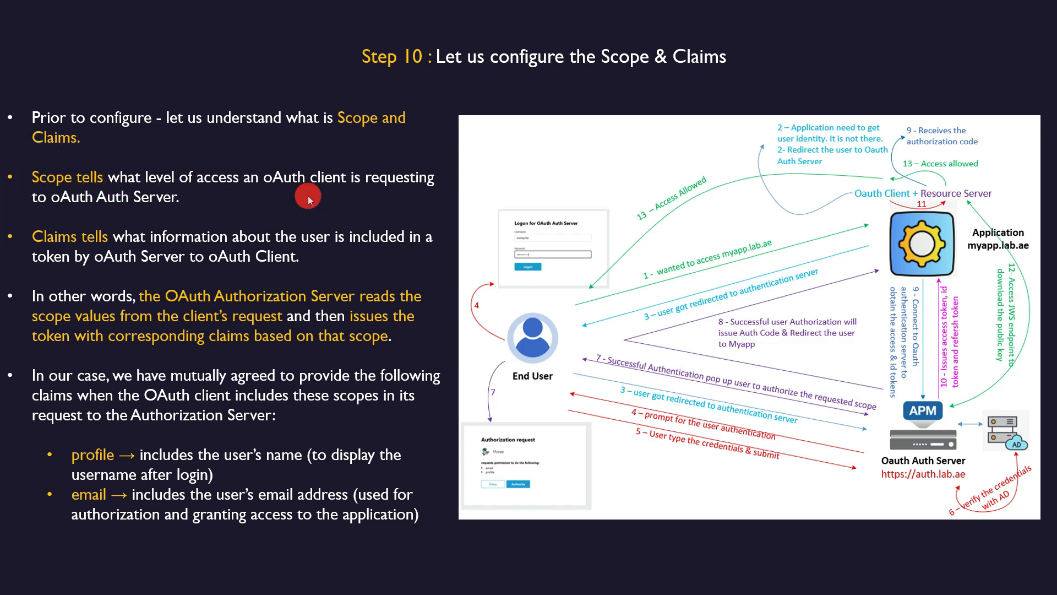
key("Right")
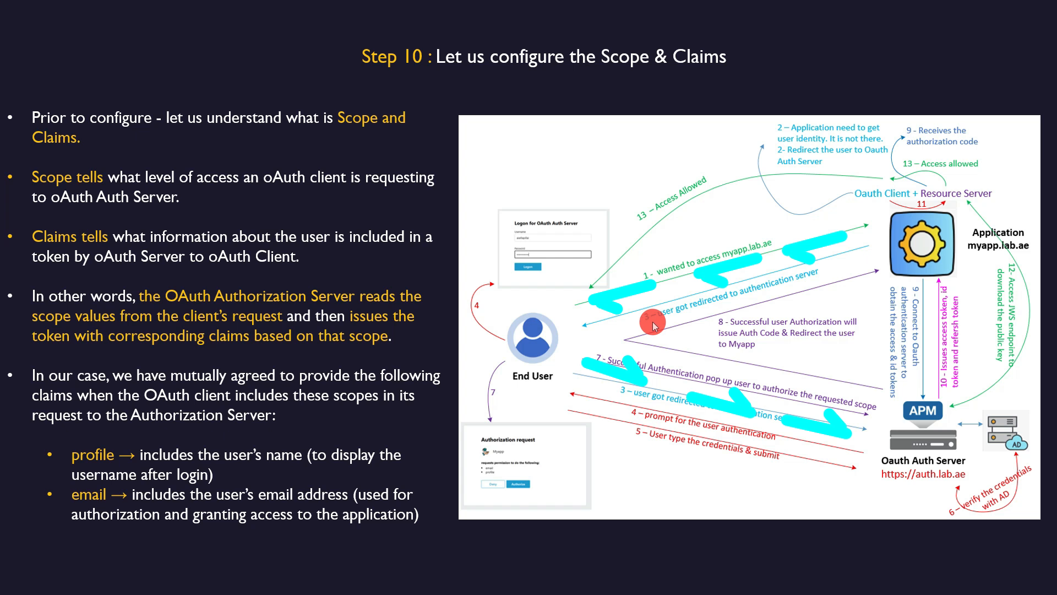
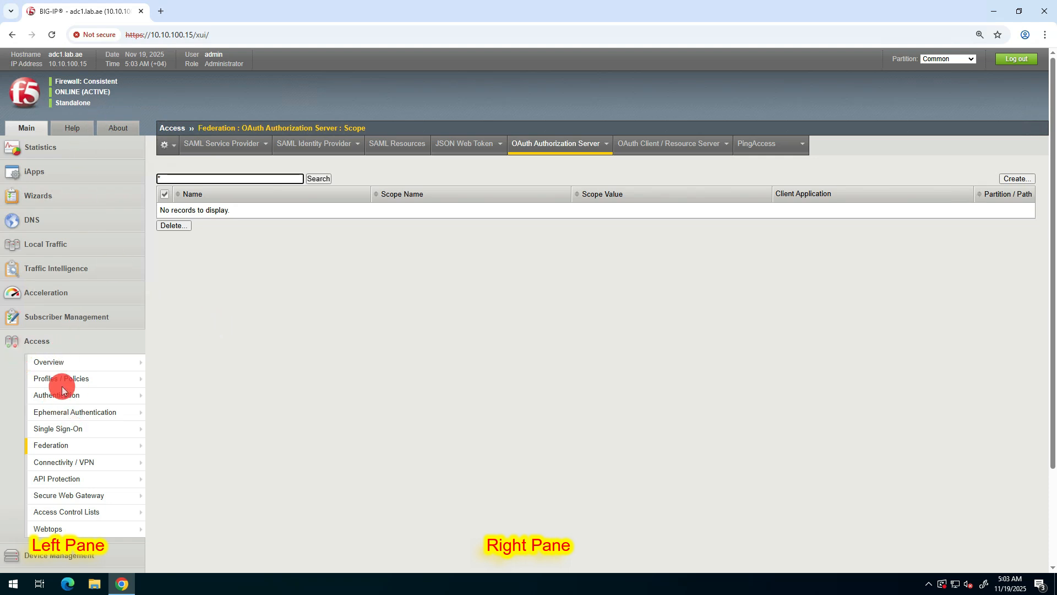
Start a new OAuth Authorization Server scope with name and scope name email and scope value %{session.ad.last.attr.mail}.
left_click(61, 445)
mouse_move(189, 520)
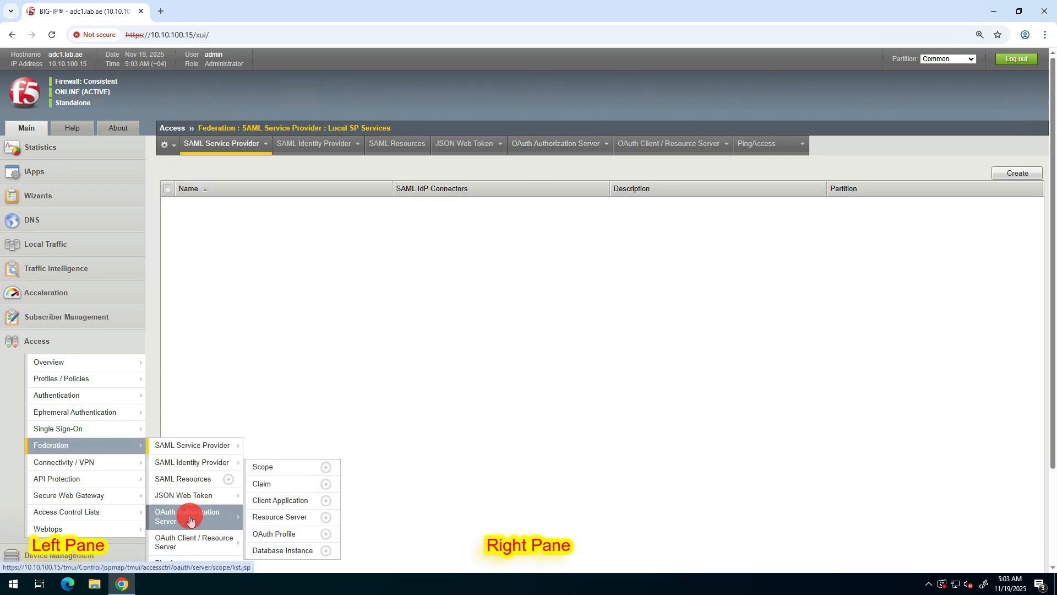
left_click(286, 471)
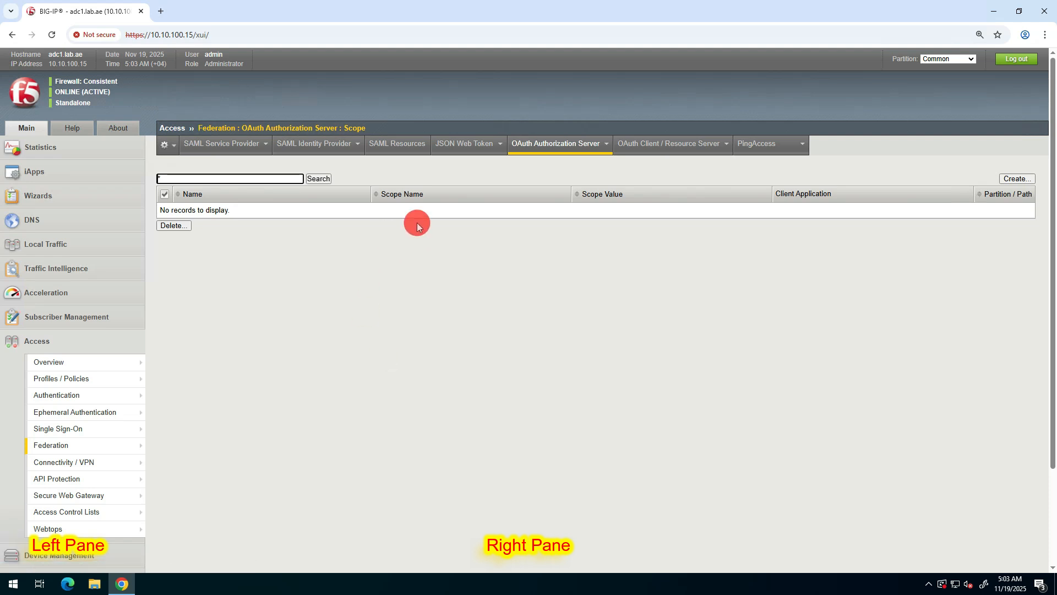
left_click(1017, 179)
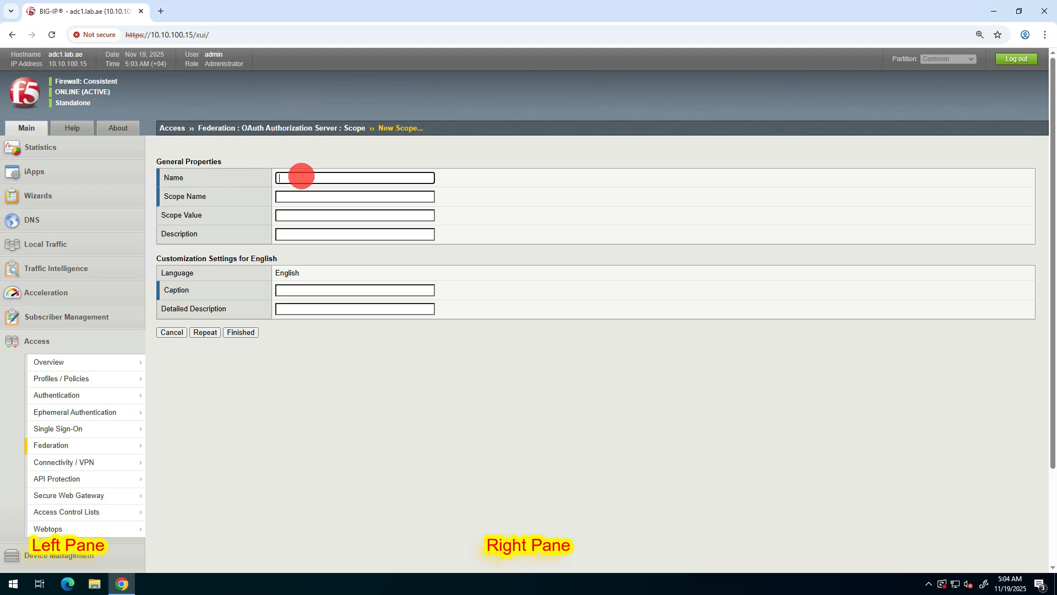
type("email")
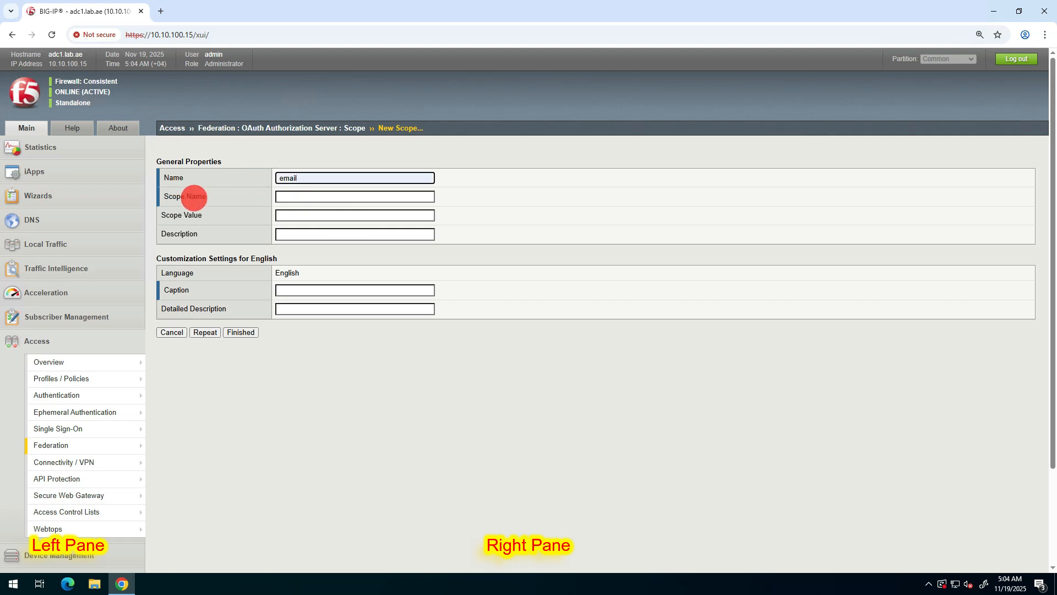
left_click(288, 198)
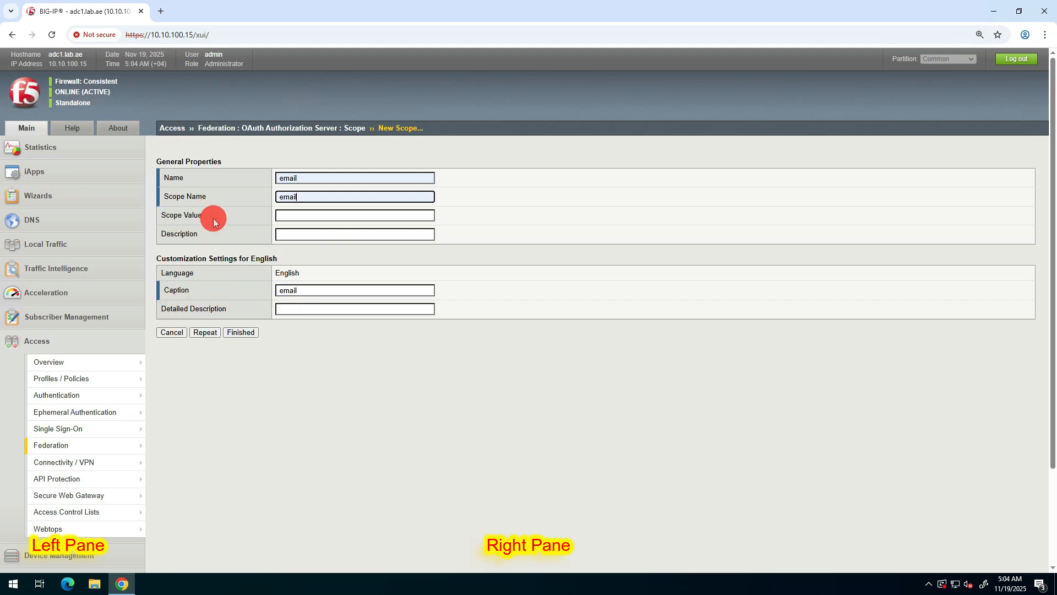
left_click(289, 216)
type("%{session.ad.last.attr.mail}")
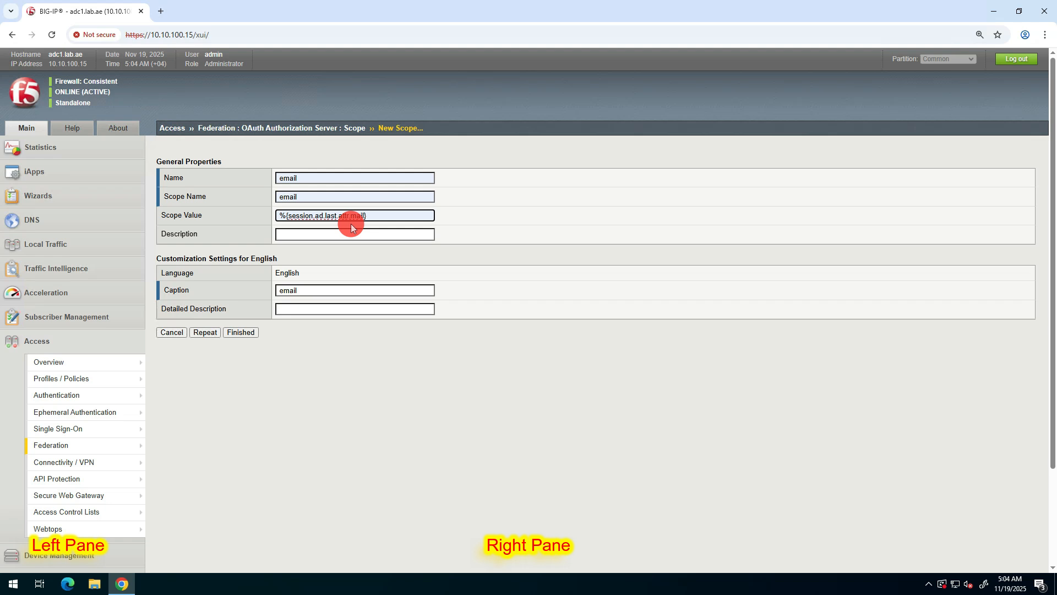
Save the email scope and create another with name and scope name profile and scope value %{session.ad.last.attr.displayName}.
left_click(251, 332)
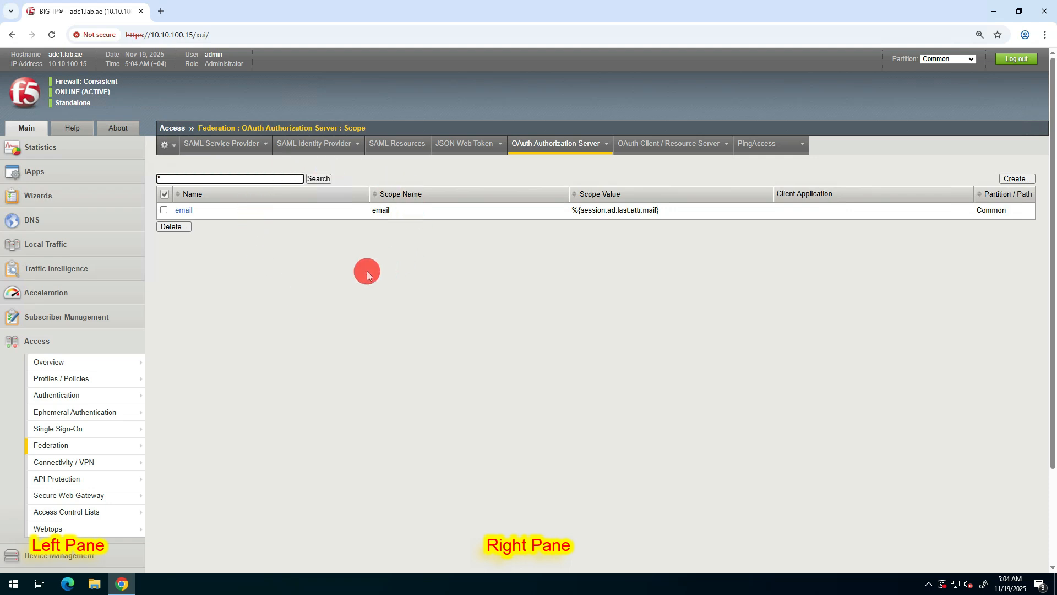
left_click(1006, 180)
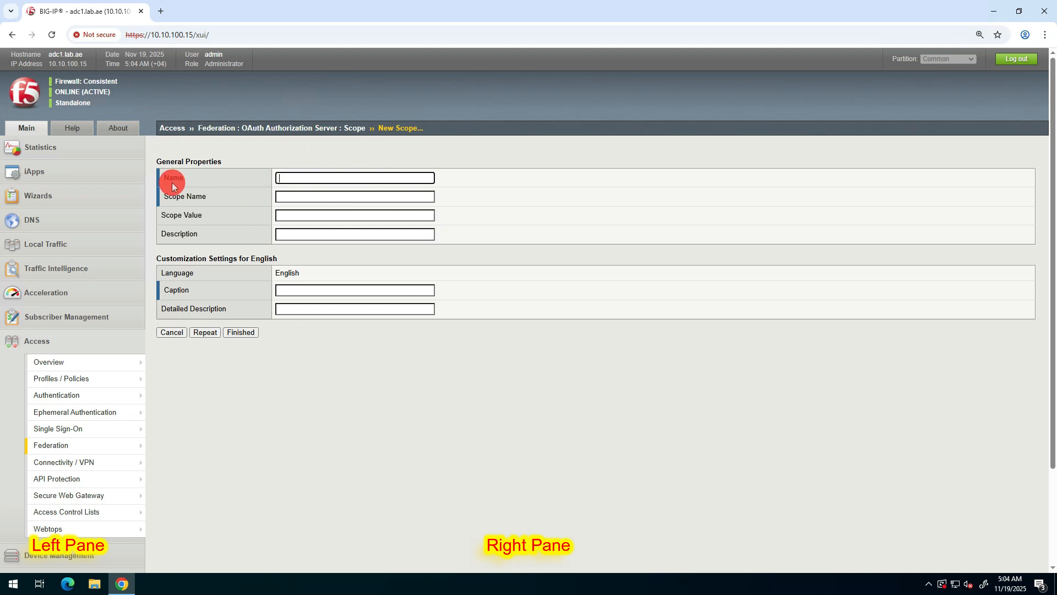
left_click(283, 178)
type("profile")
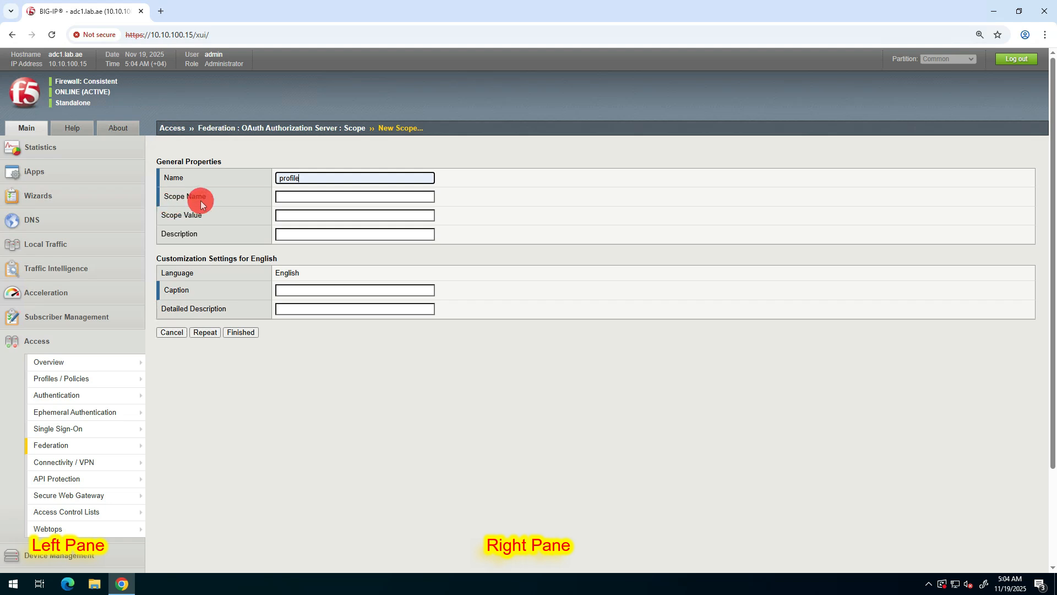
left_click(283, 197)
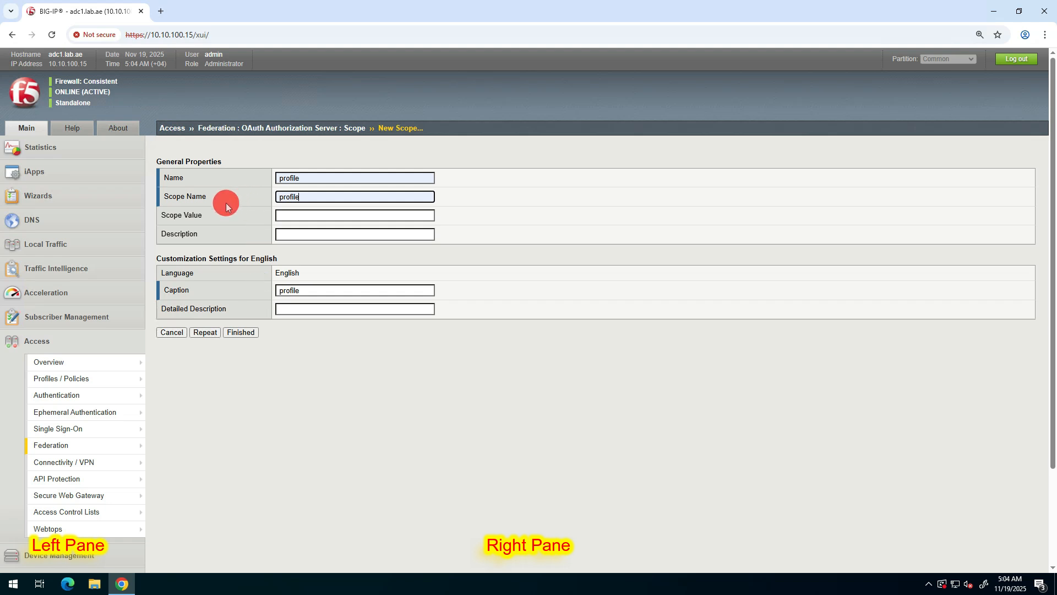
left_click(278, 216)
type("%{session.ad.last.attr.displayName}")
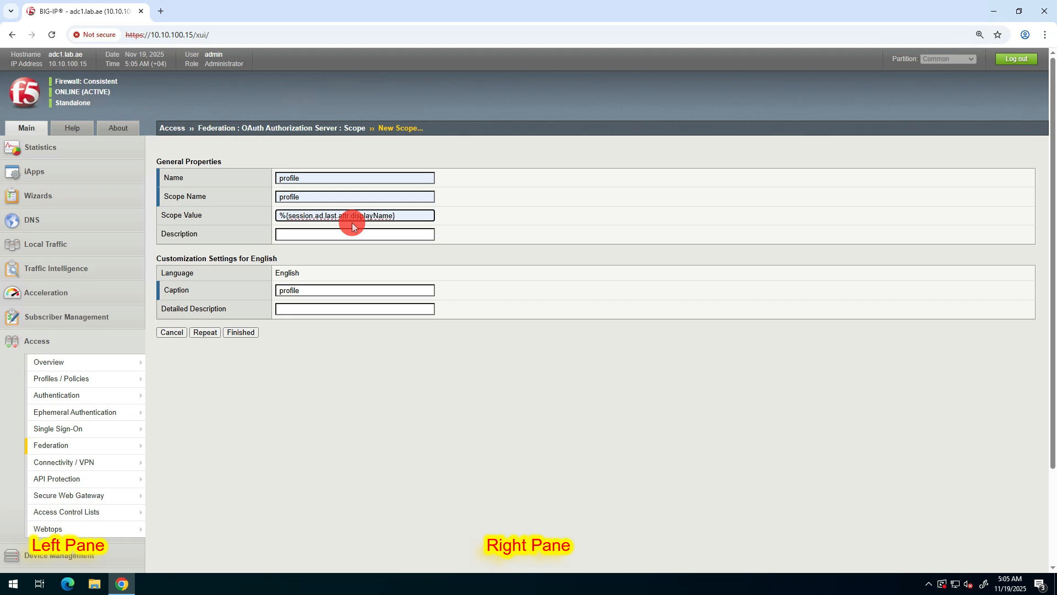
left_click(253, 331)
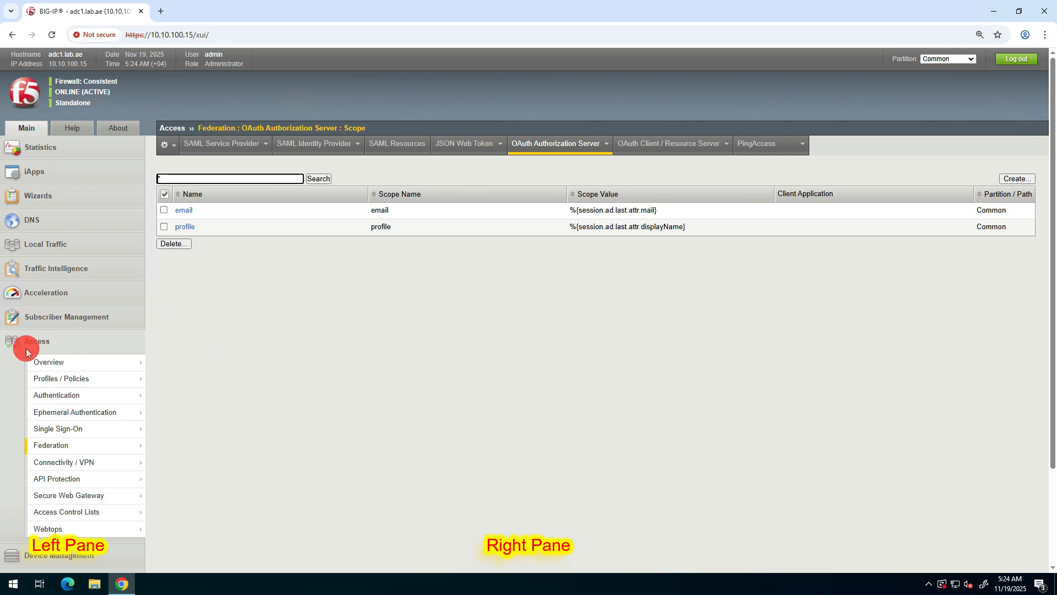
Create an OAuth Authorization Server claim of type String with name and claim name email and claim value %{session.ad.last.attr.mail}.
left_click(71, 445)
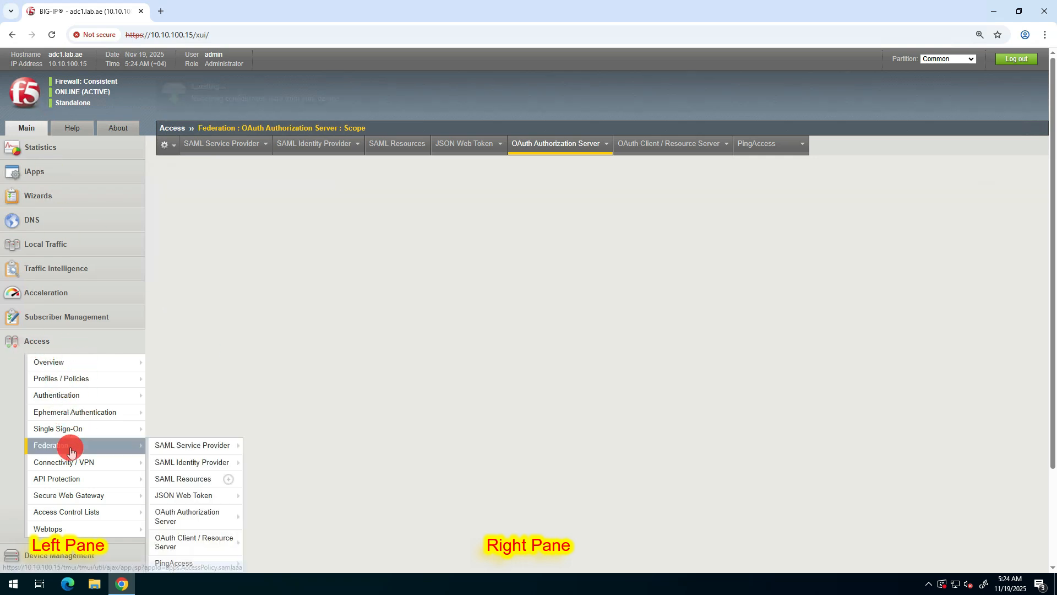
mouse_move(201, 522)
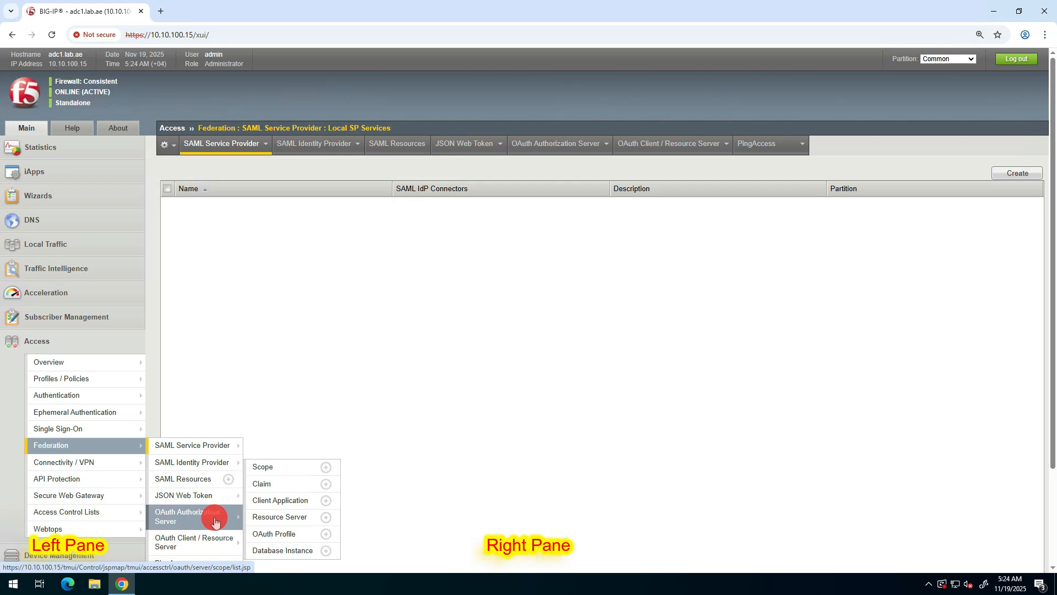
left_click(276, 490)
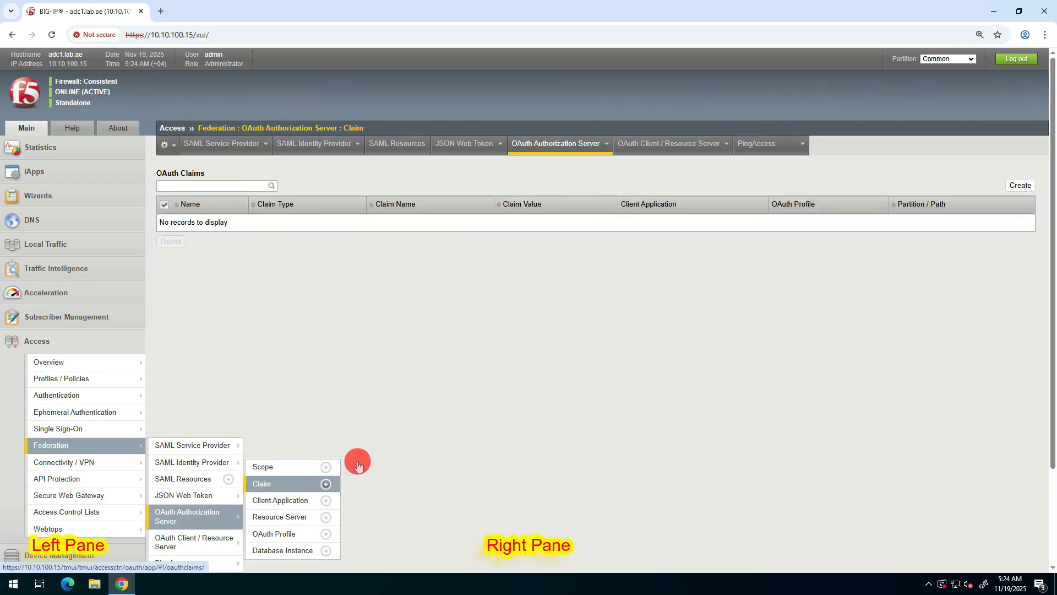
left_click(1018, 185)
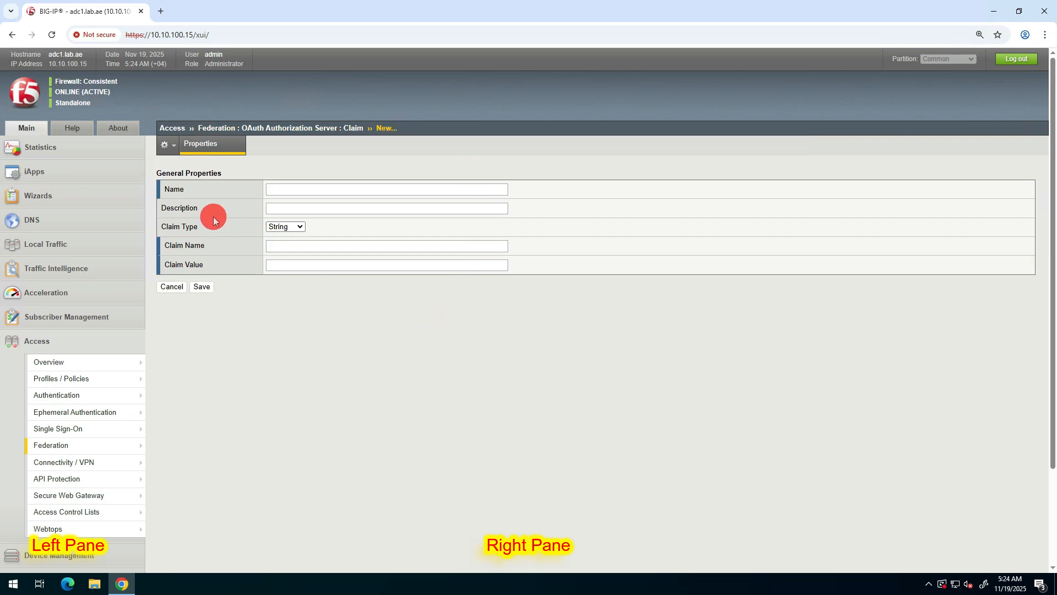
left_click(270, 190)
type("email")
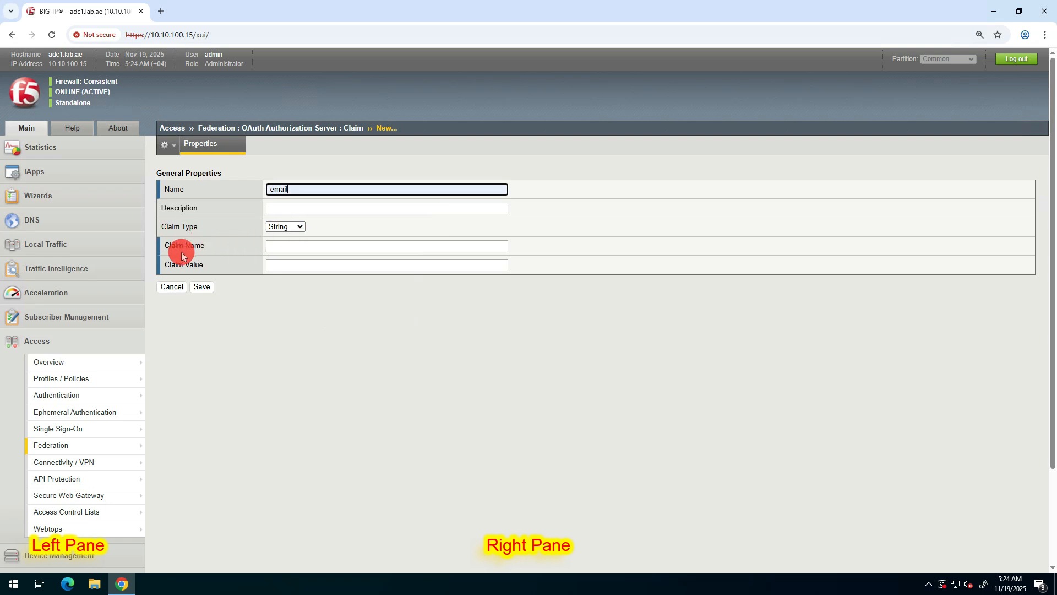
left_click(275, 248)
type("email")
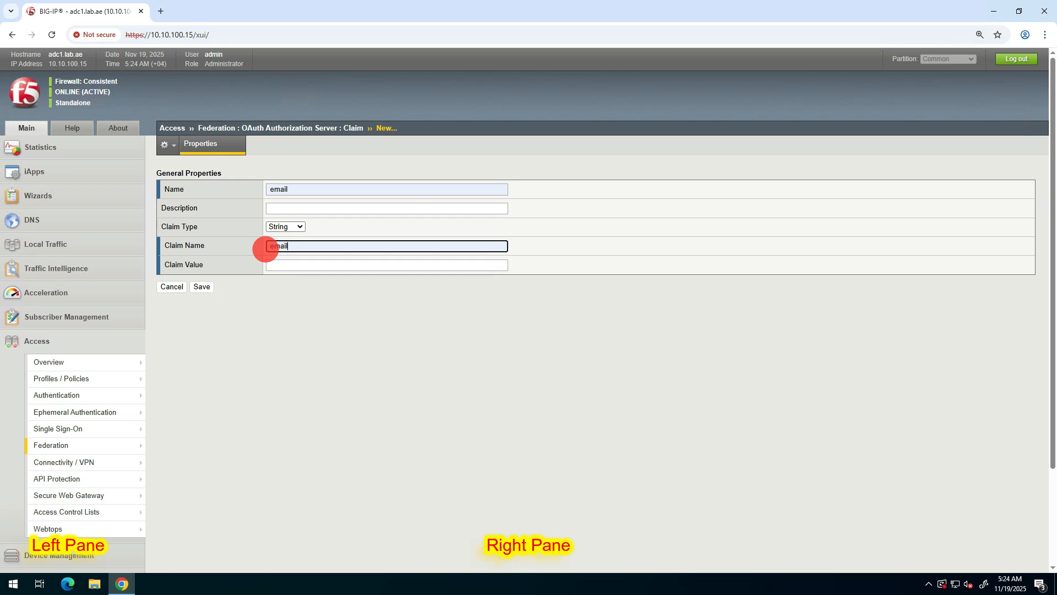
left_click(275, 266)
type("%{session.ad.last.attr.mail}")
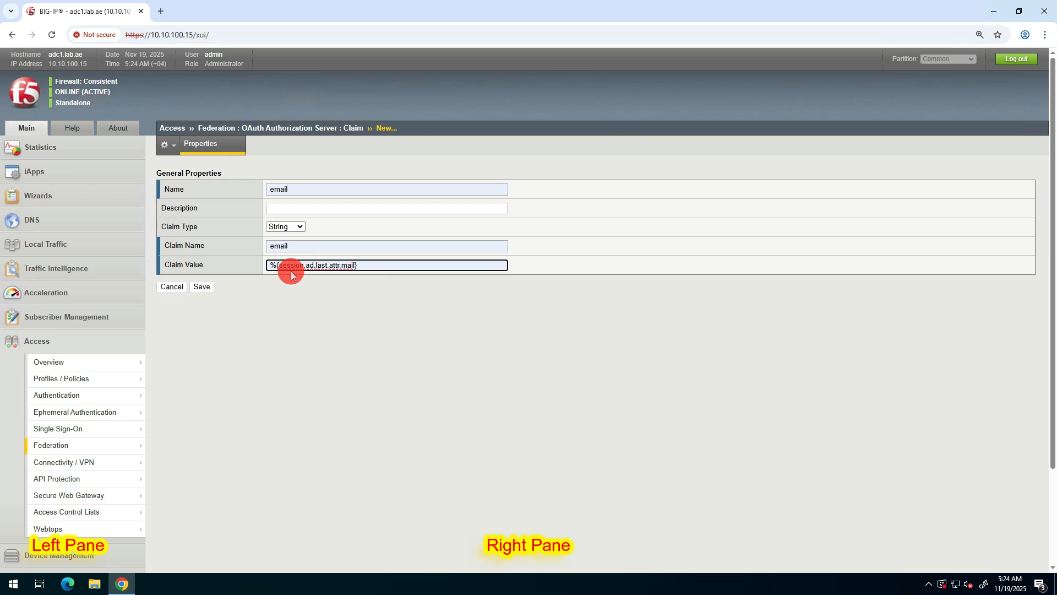
left_click(209, 290)
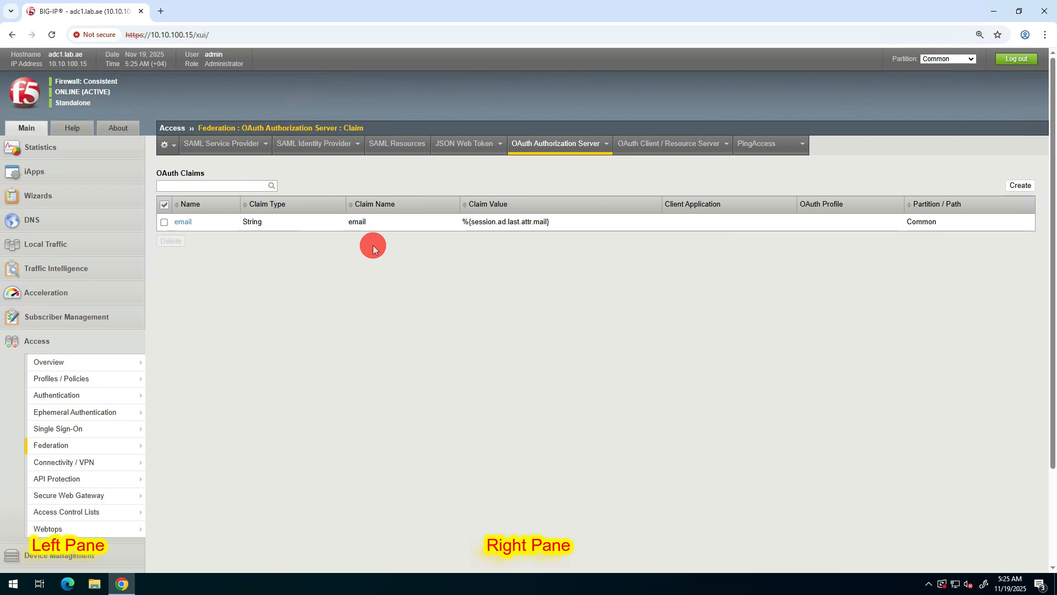
Create a second String claim with name and claim name profile and claim value %{session.ad.last.attr.displayName}.
left_click(1022, 186)
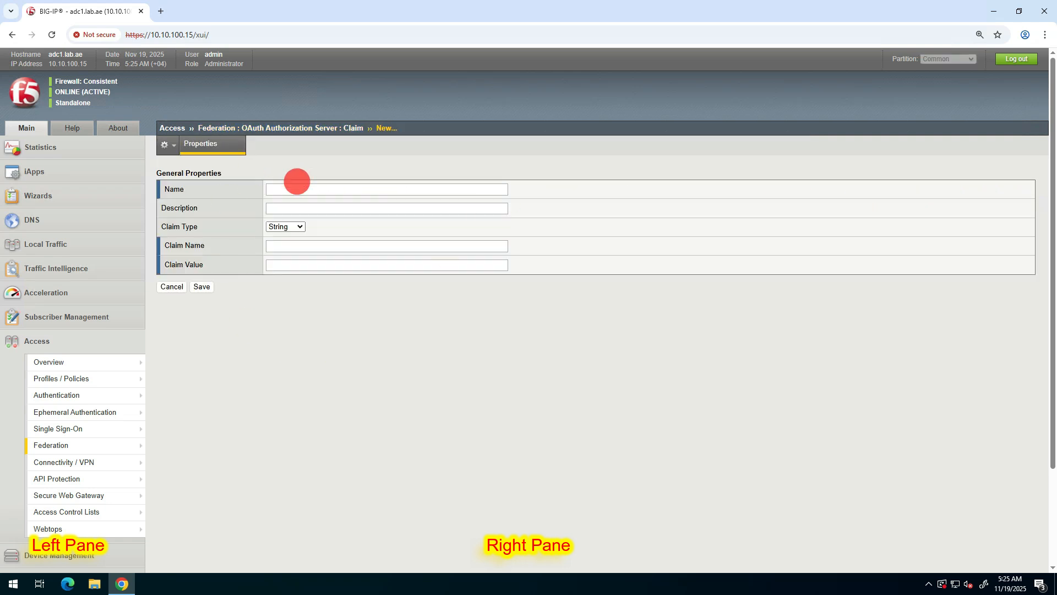
left_click(287, 191)
type("profile")
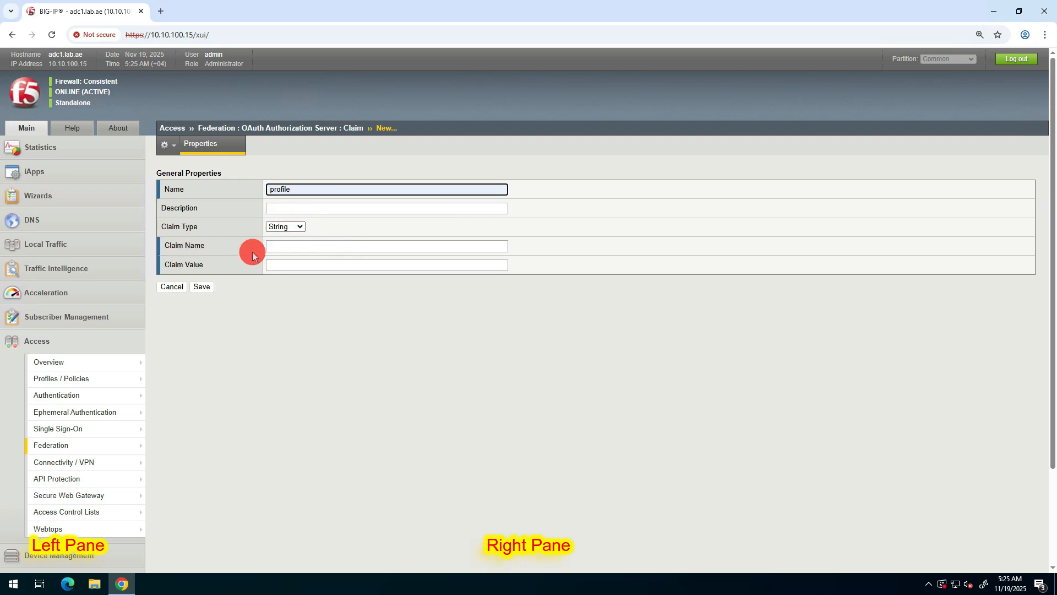
left_click(276, 245)
left_click(340, 289)
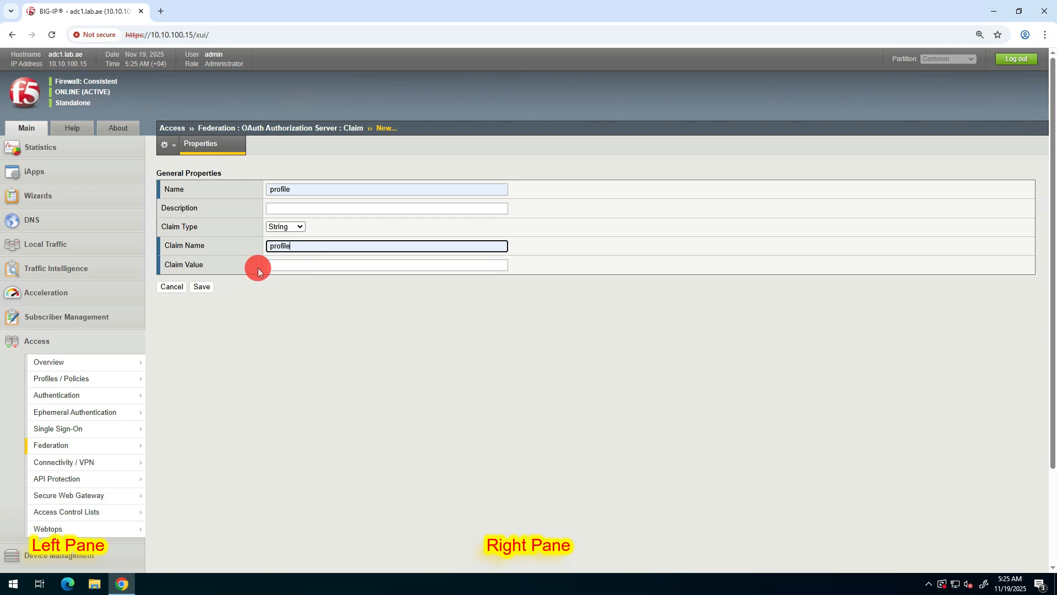
left_click(278, 266)
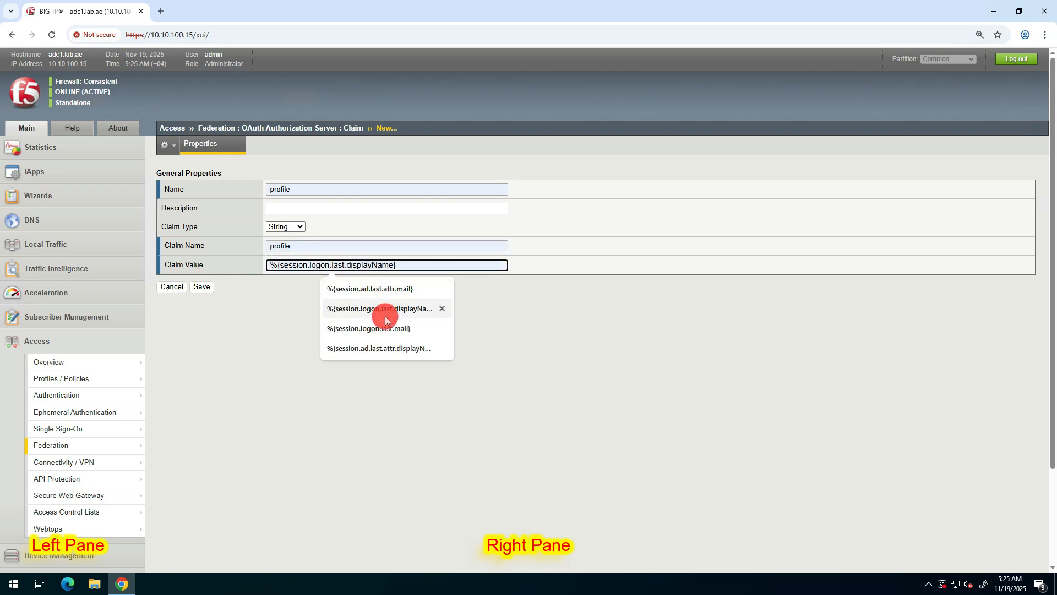
left_click(388, 348)
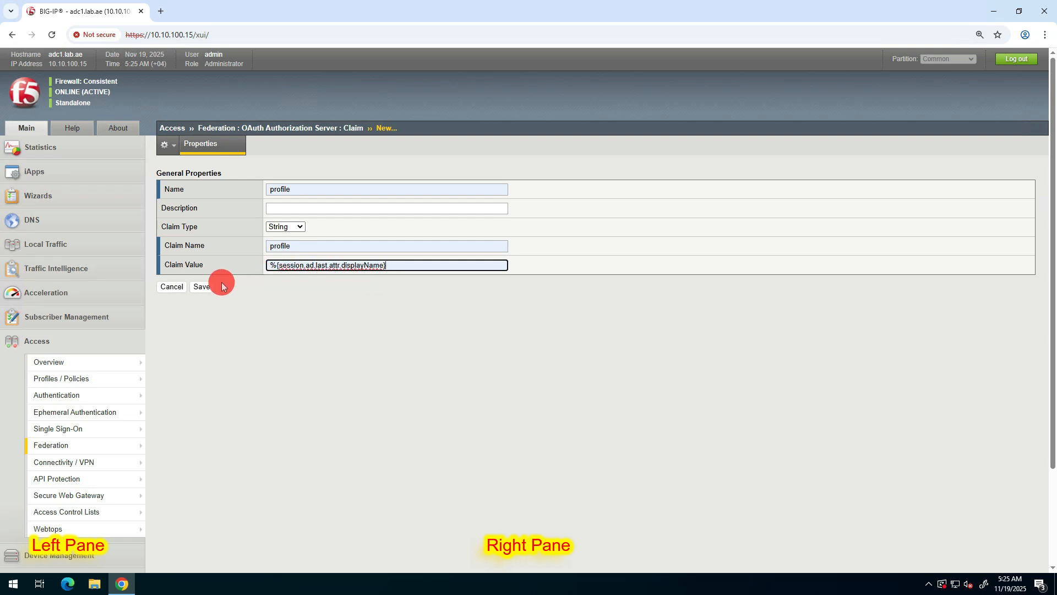
left_click(205, 287)
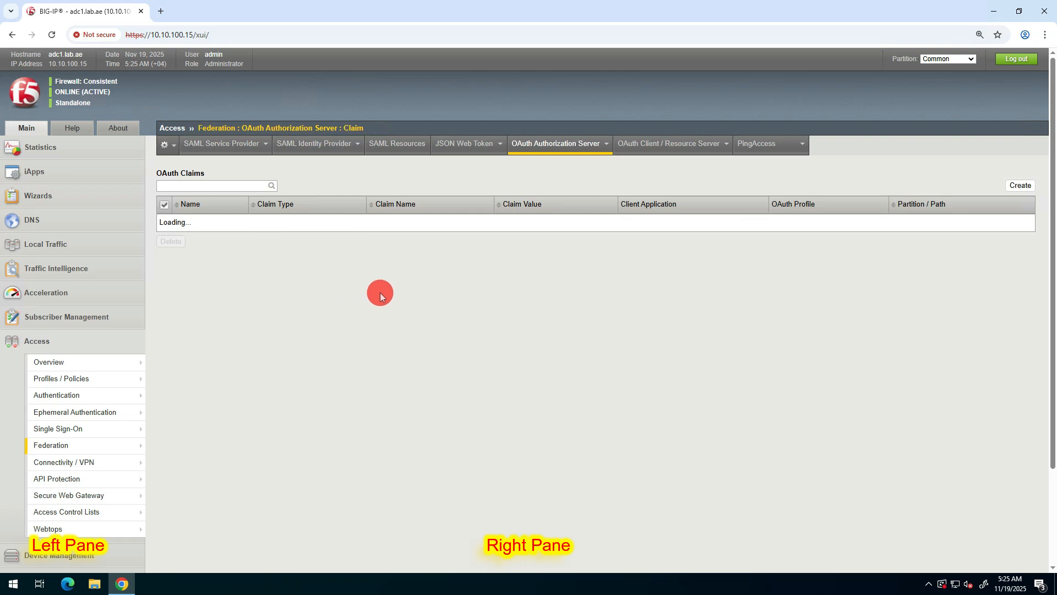
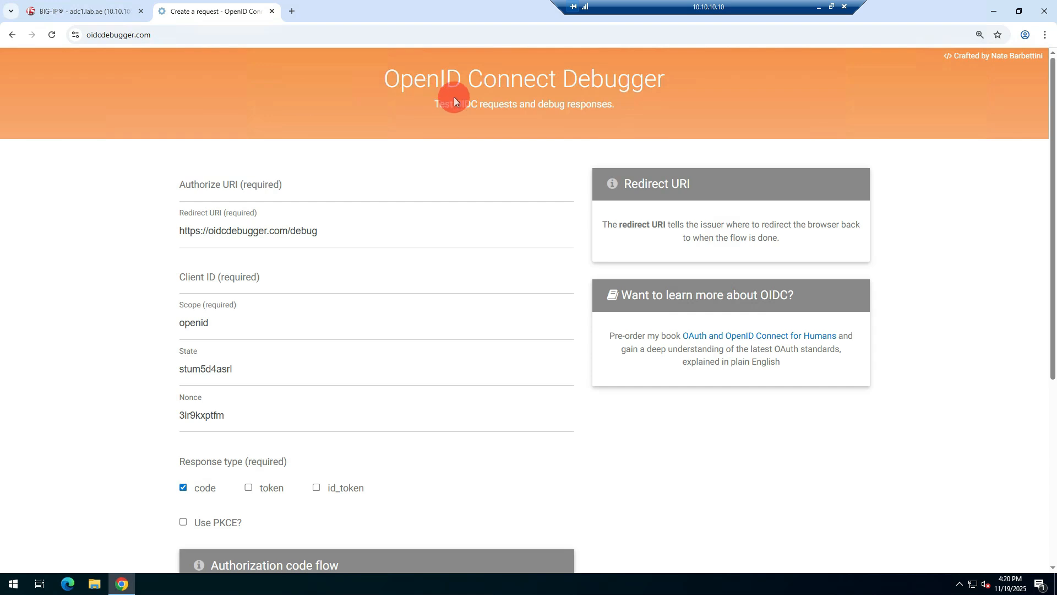
left_click(82, 11)
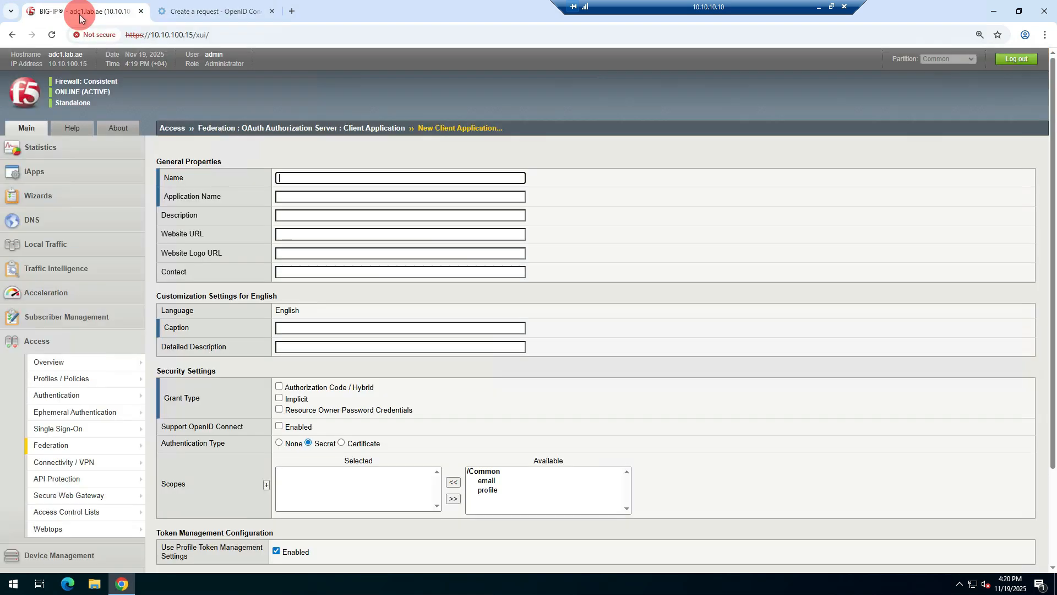
left_click(285, 178)
left_click(362, 203)
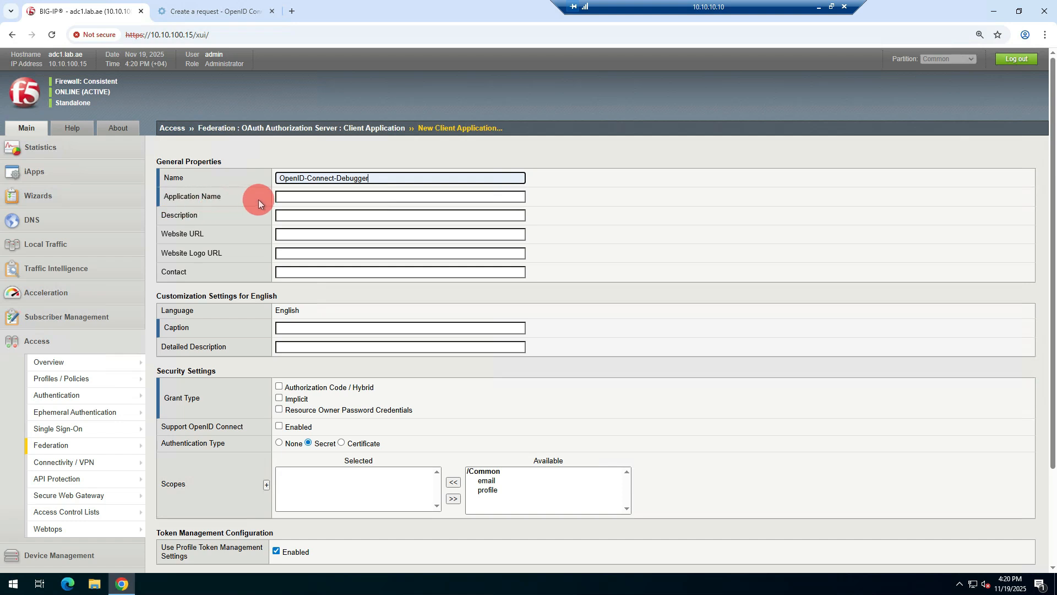
left_click(283, 196)
type("Oidc-Debugger")
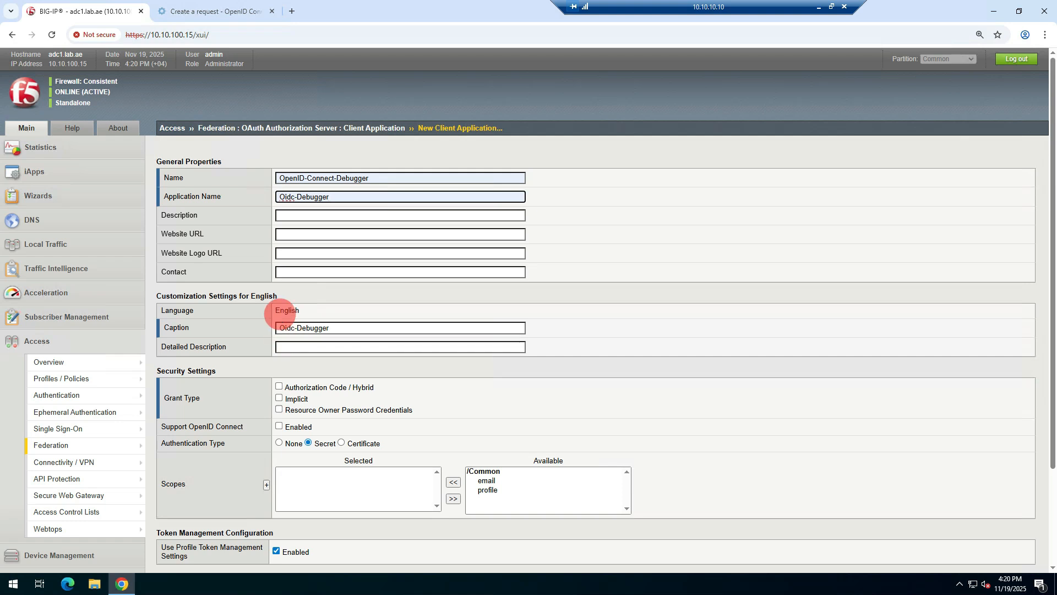
left_click(279, 255)
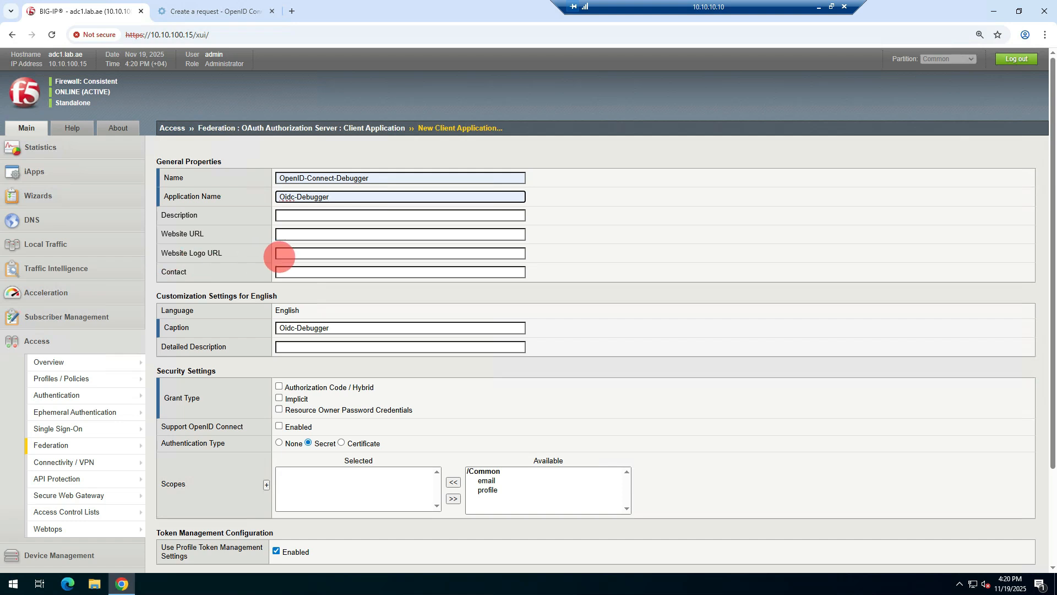
left_click(349, 267)
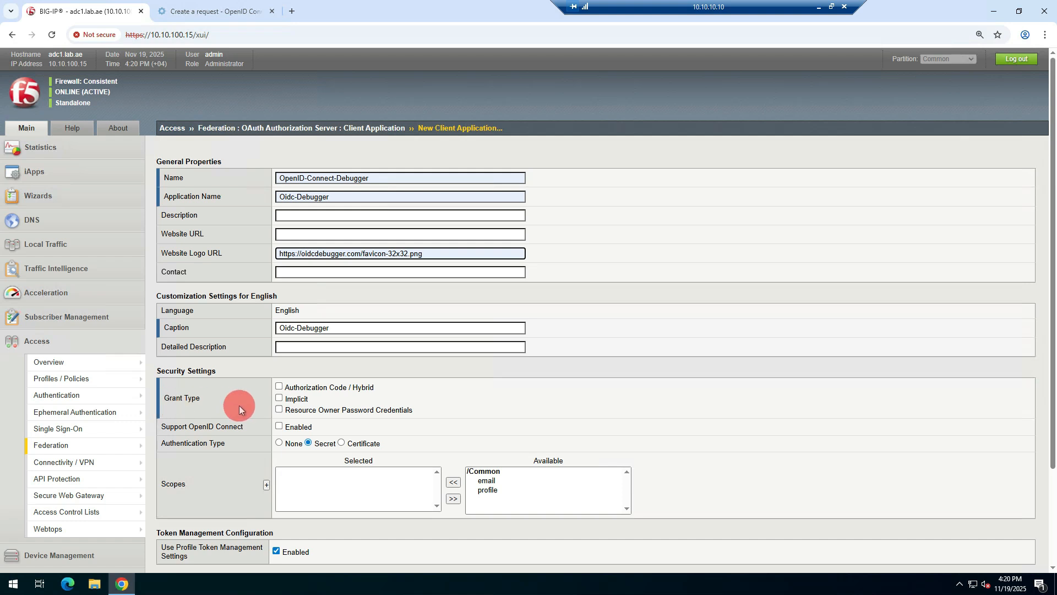
left_click(278, 386)
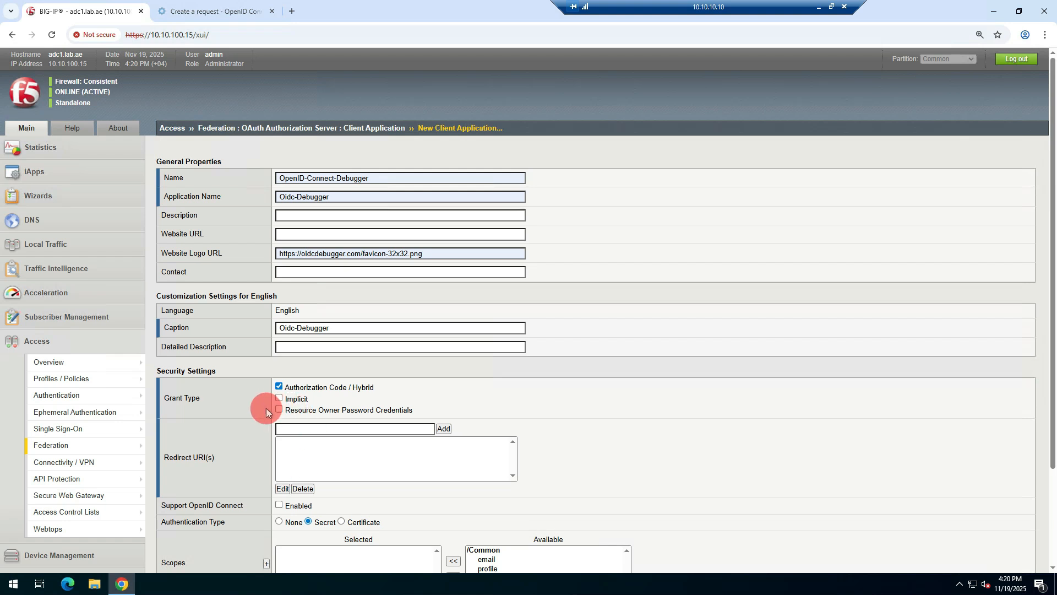
left_click(219, 12)
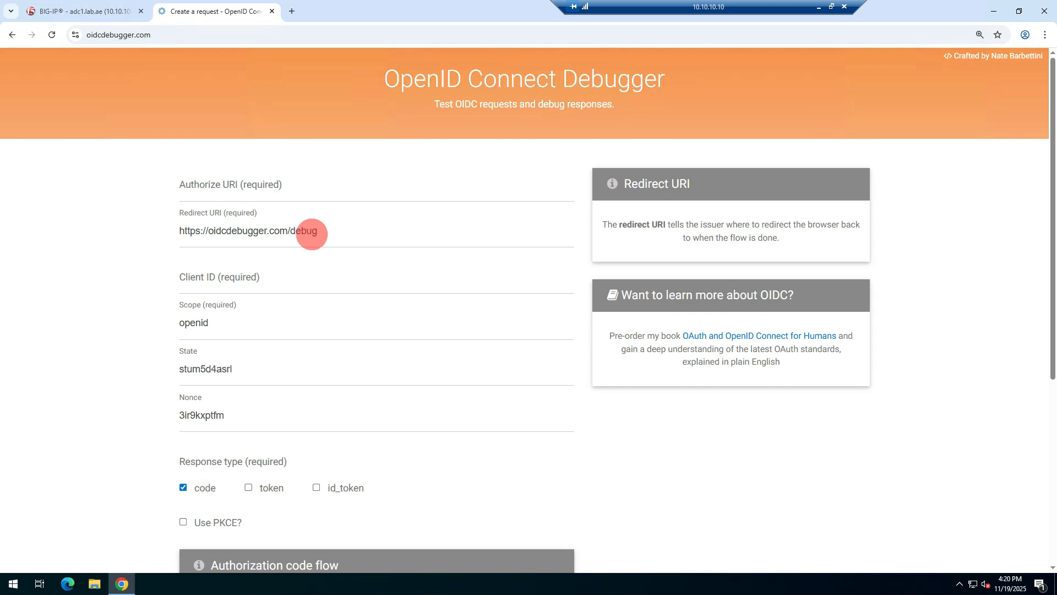
left_click_drag(314, 231, 176, 234)
right_click(196, 230)
left_click(212, 306)
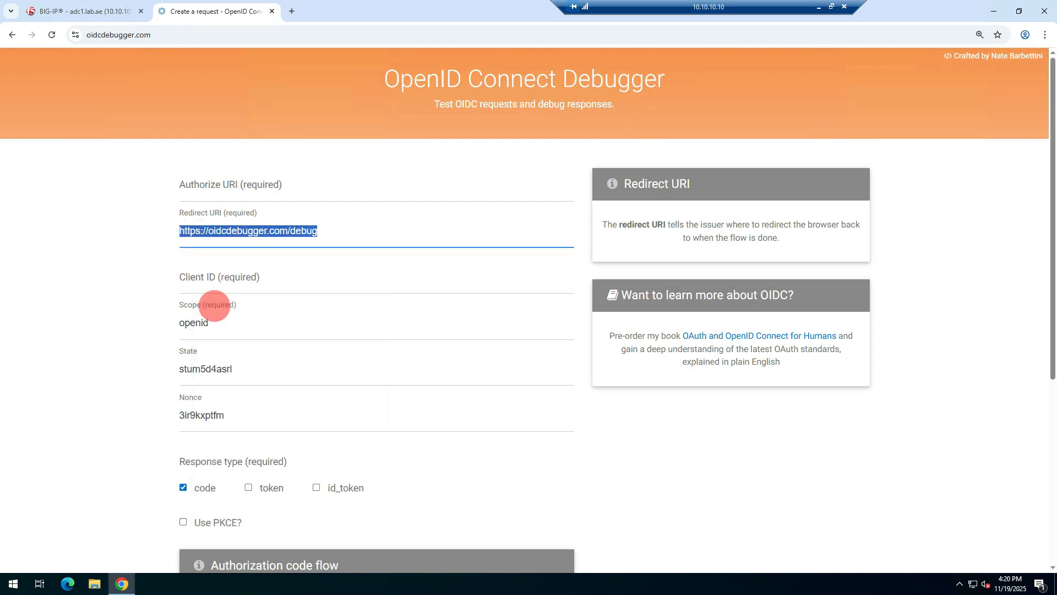
left_click(83, 11)
left_click(299, 428)
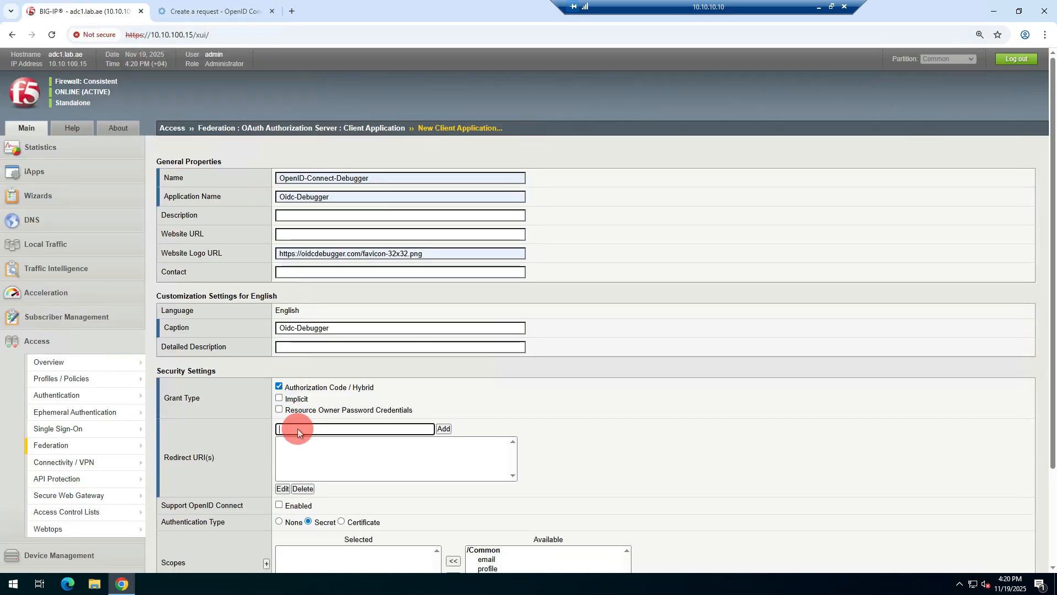
right_click(299, 429)
left_click(323, 301)
left_click(444, 428)
Enable OpenID Connect support, assign the email and profile scopes, and save the client application.
scroll(491, 411, "down", 2)
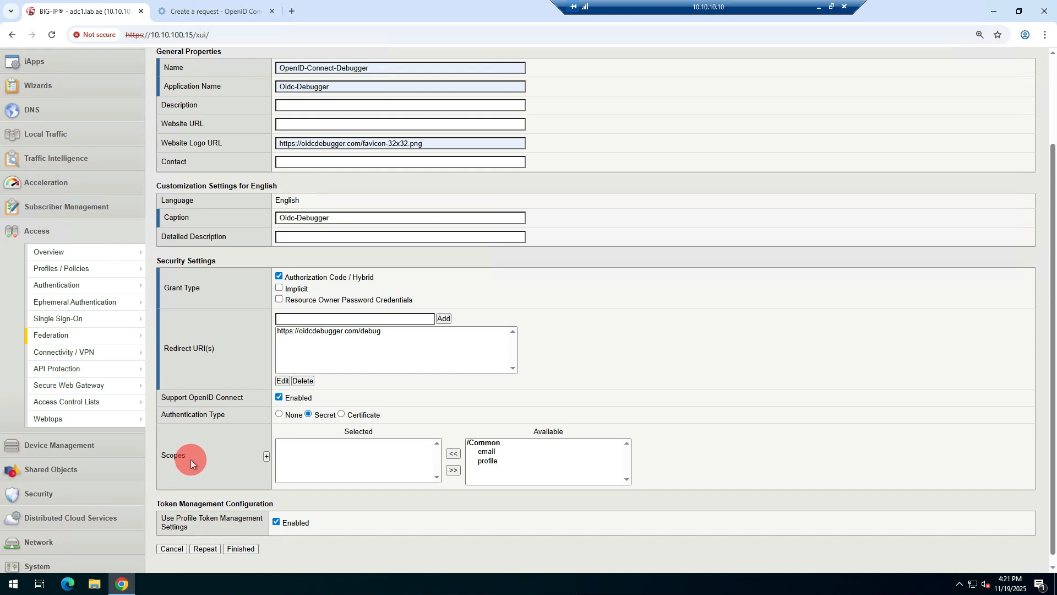
left_click(485, 452)
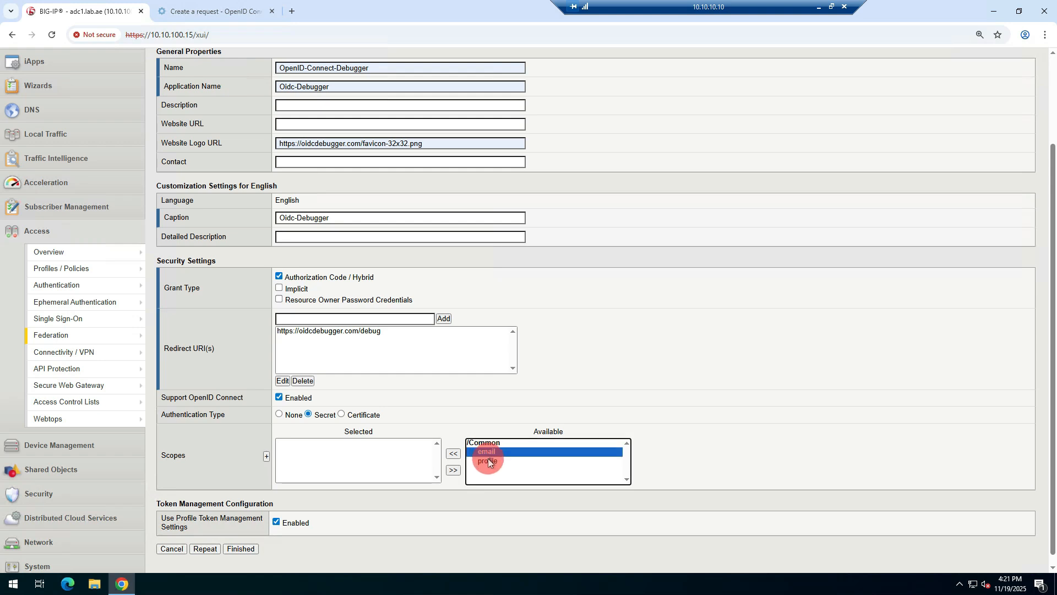
left_click(488, 458, "ctrl")
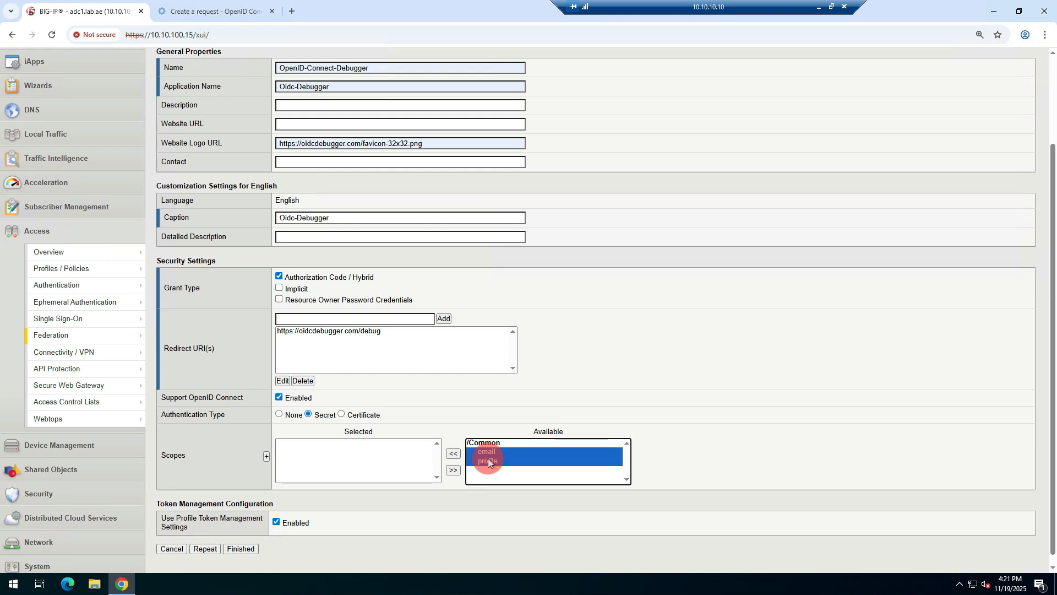
left_click(455, 453)
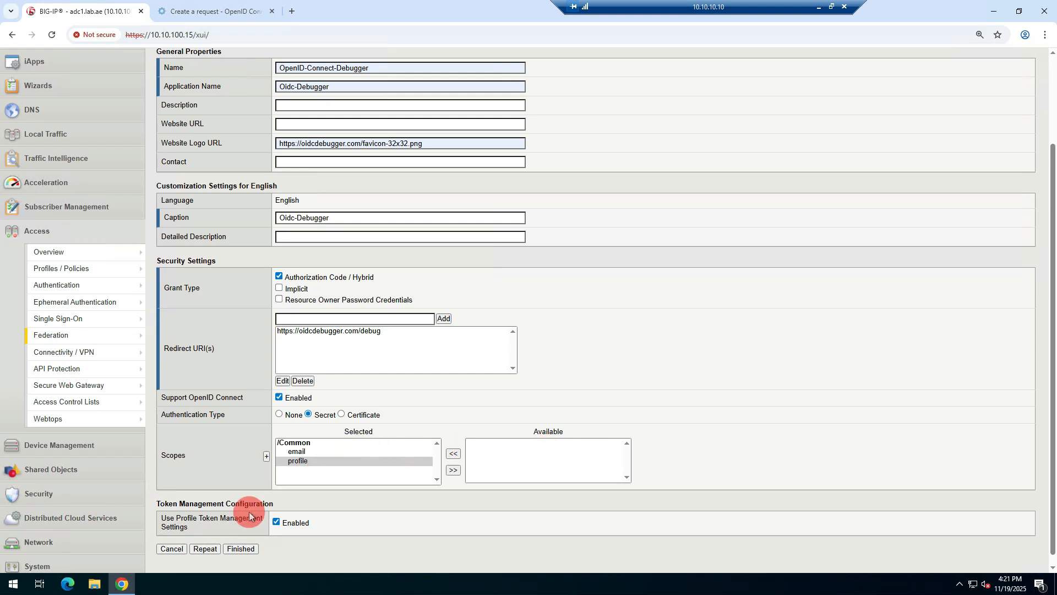
left_click(242, 548)
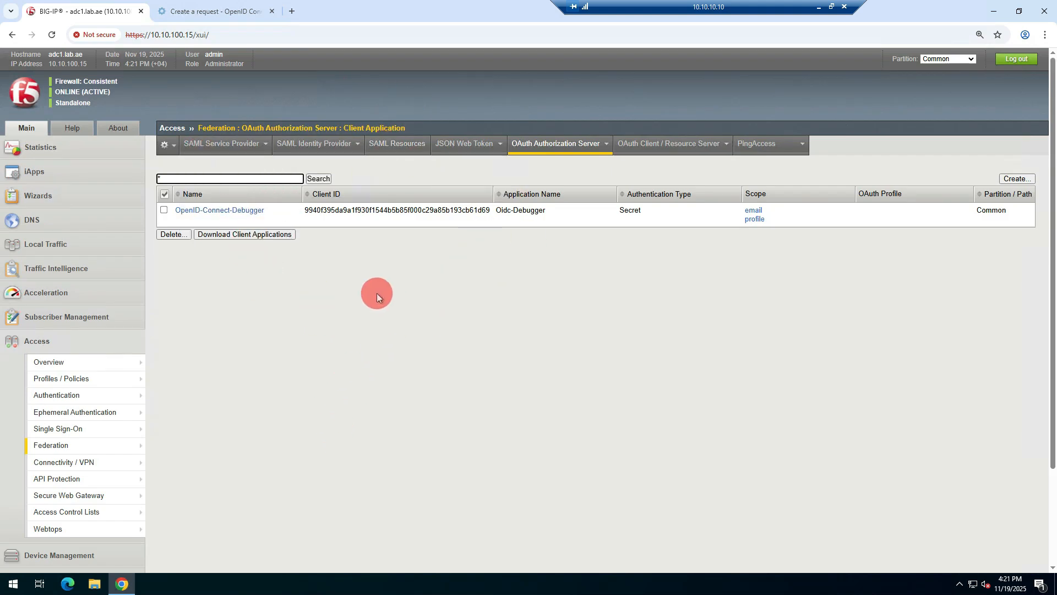
Open the OpenID-Connect-Debugger client application and examine its client ID and secret.
left_click(245, 211)
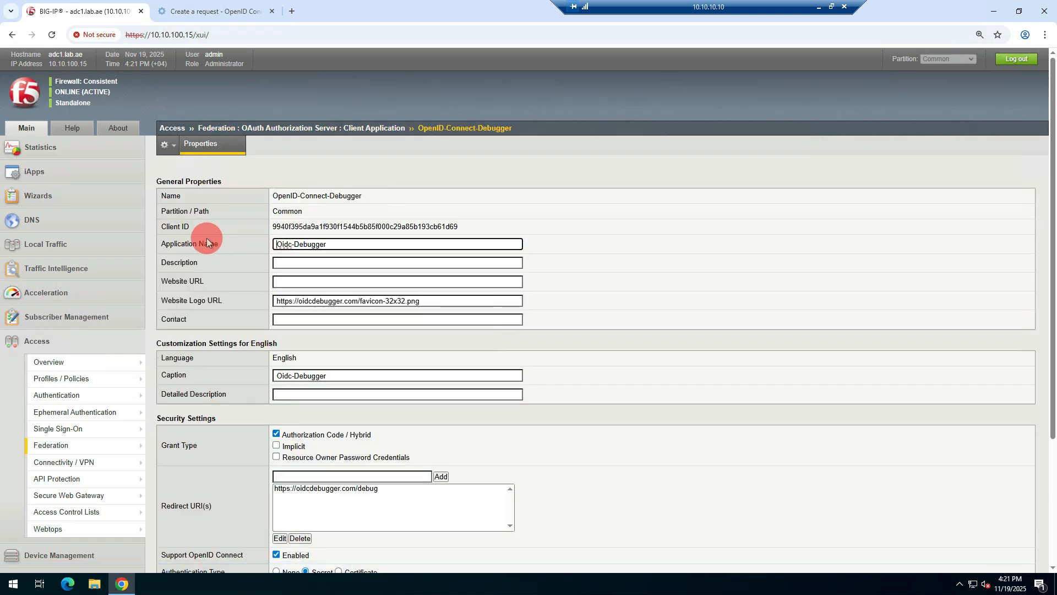
scroll(341, 231, "down", 2)
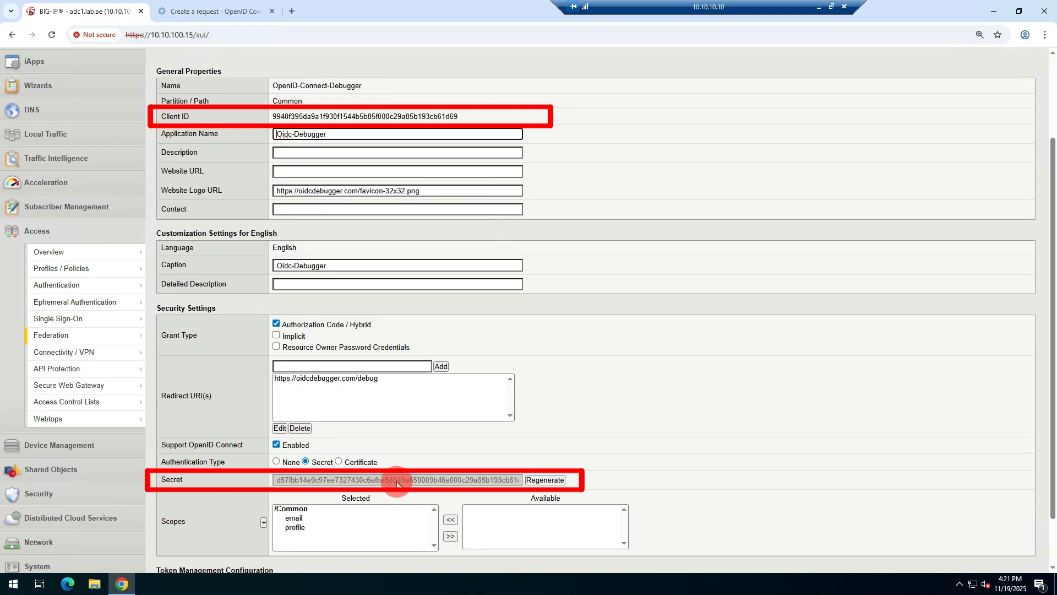
scroll(397, 481, "up", 2)
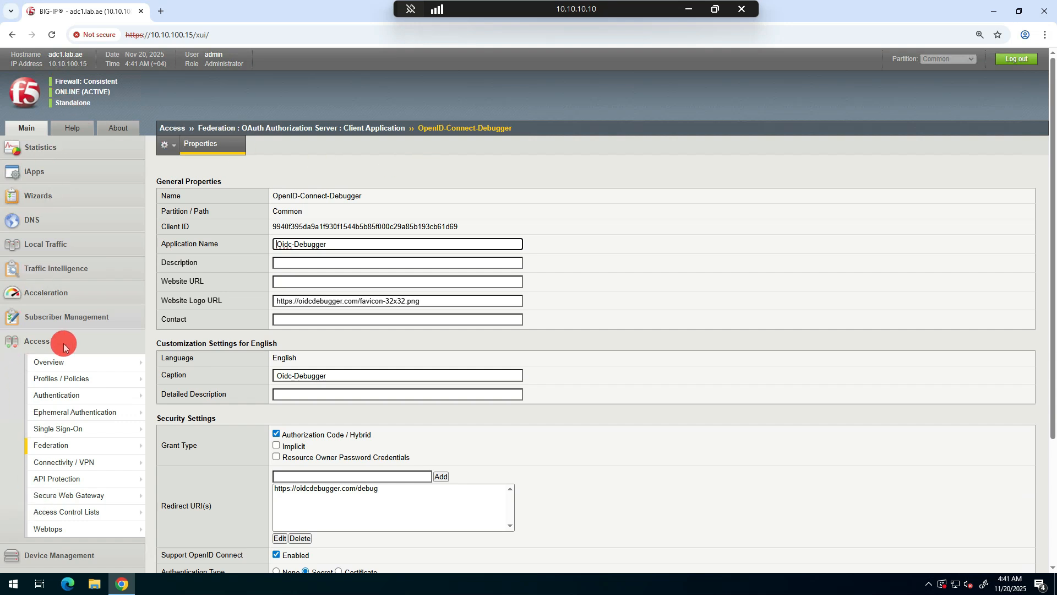
Start a new OAuth authorization server profile named Auth_Profile and assign the OpenID-Connect-Debugger client application to it.
left_click(77, 445)
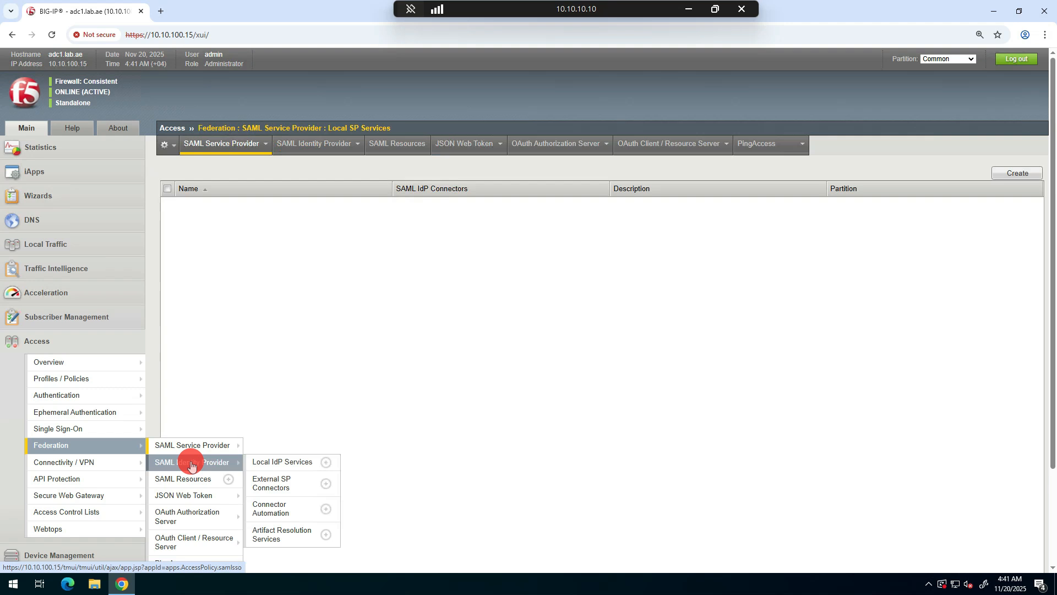
mouse_move(194, 503)
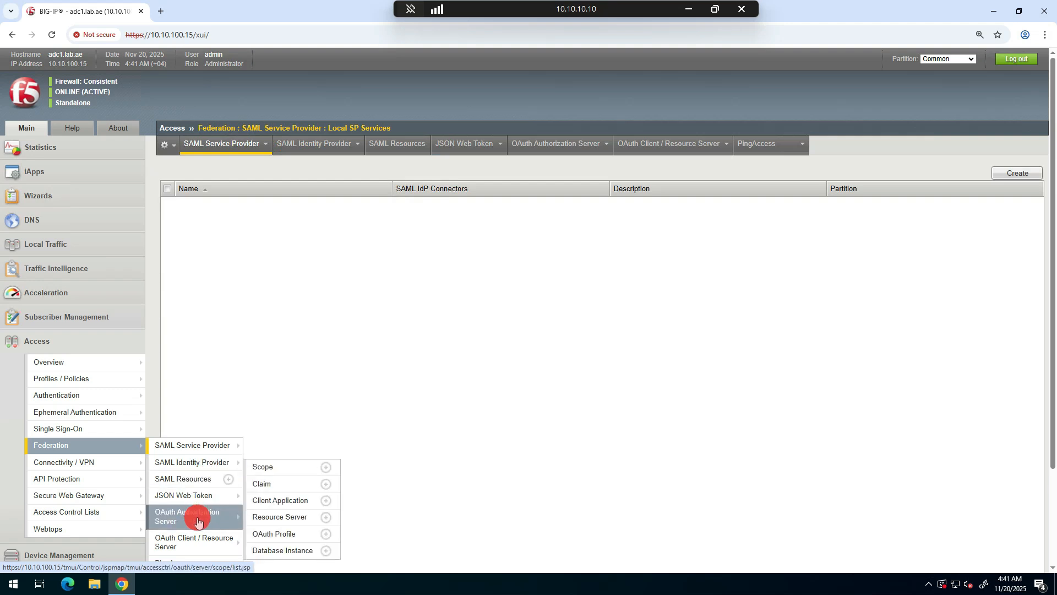
left_click(276, 537)
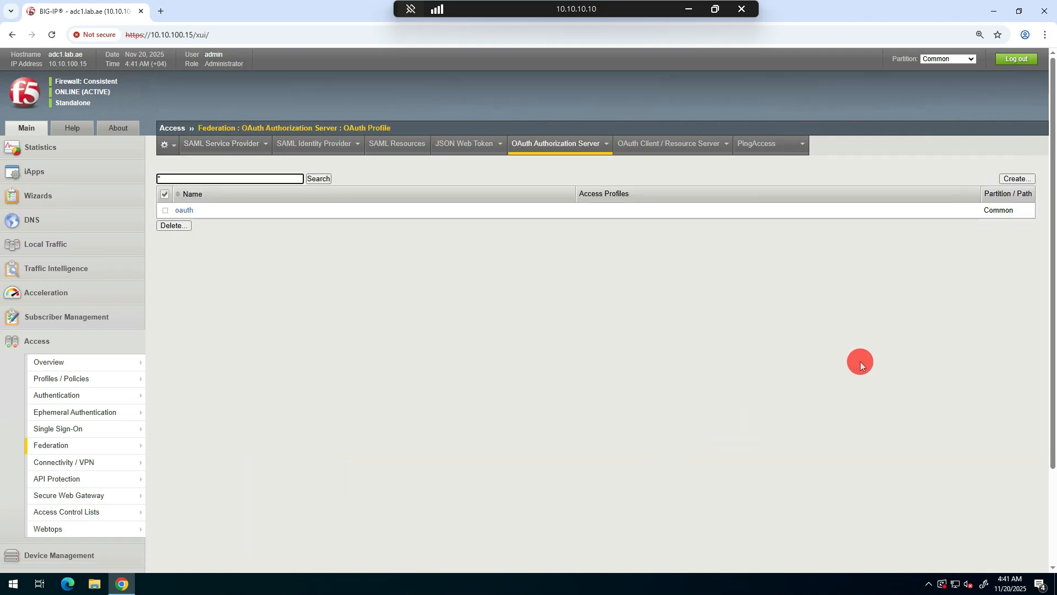
left_click(1015, 177)
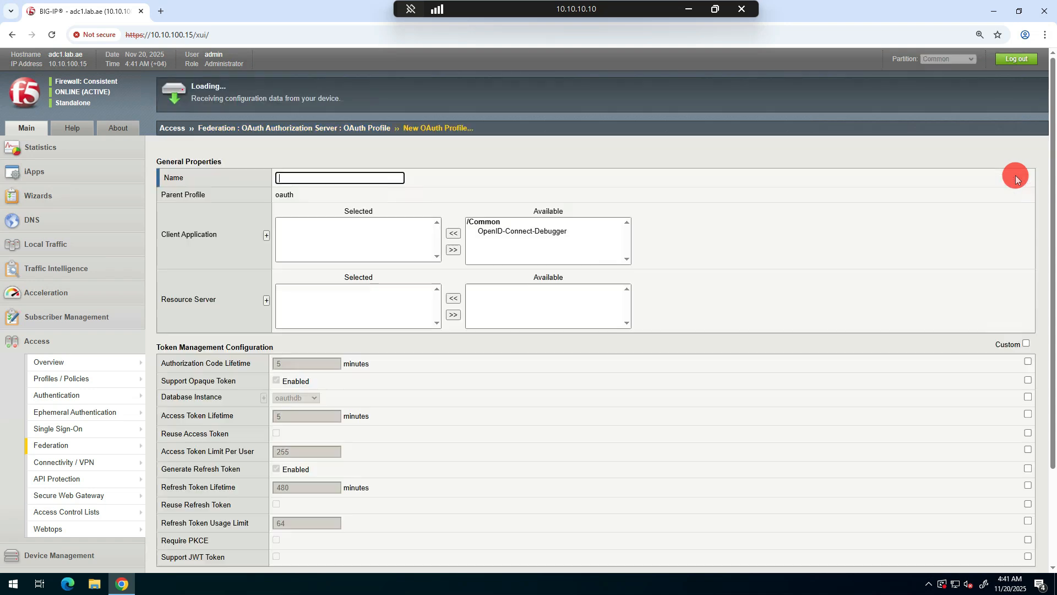
left_click(286, 177)
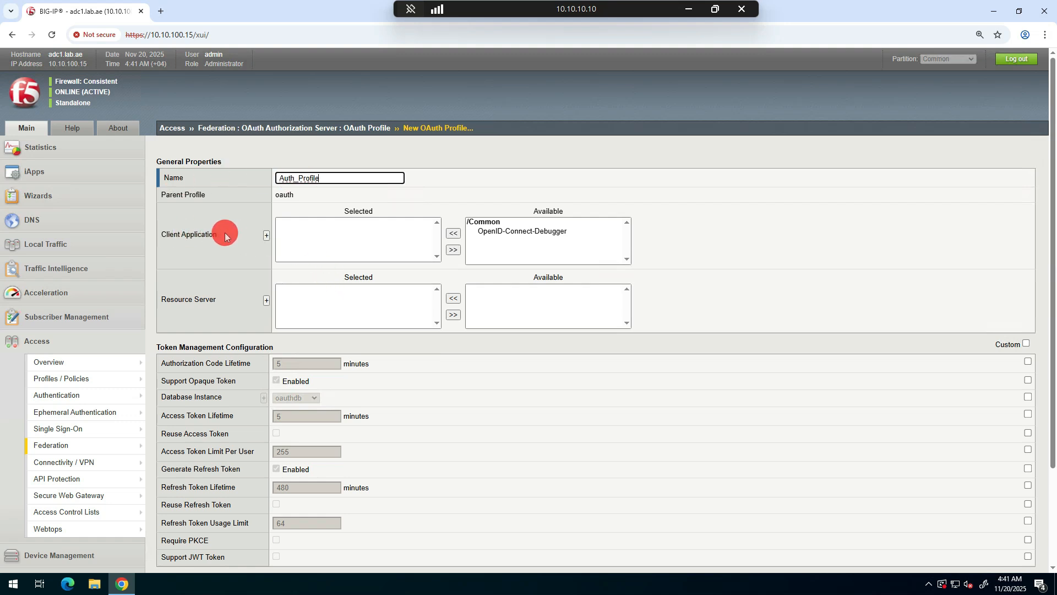
left_click(495, 231)
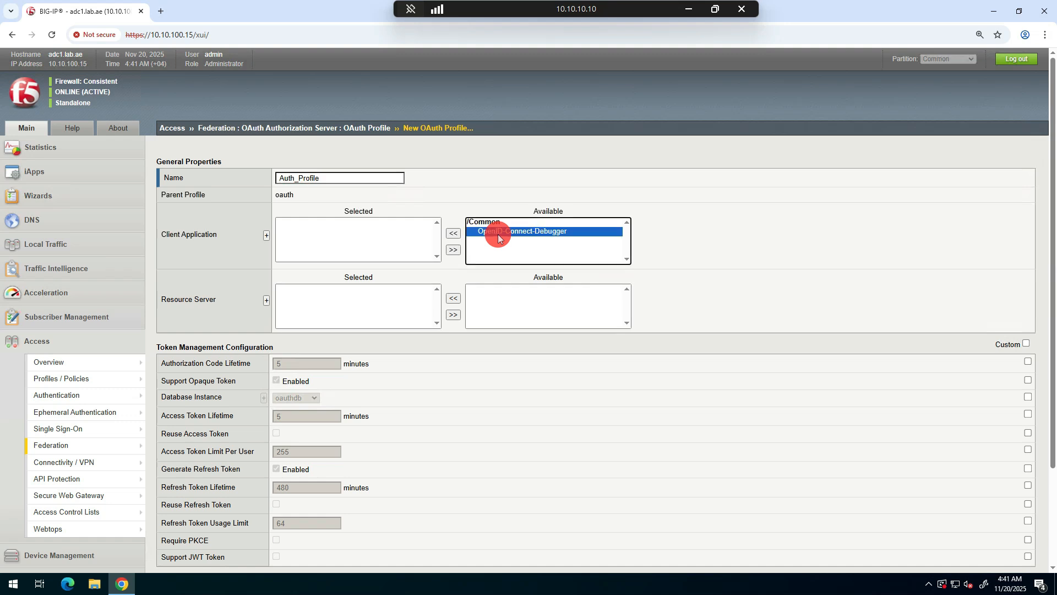
left_click(455, 235)
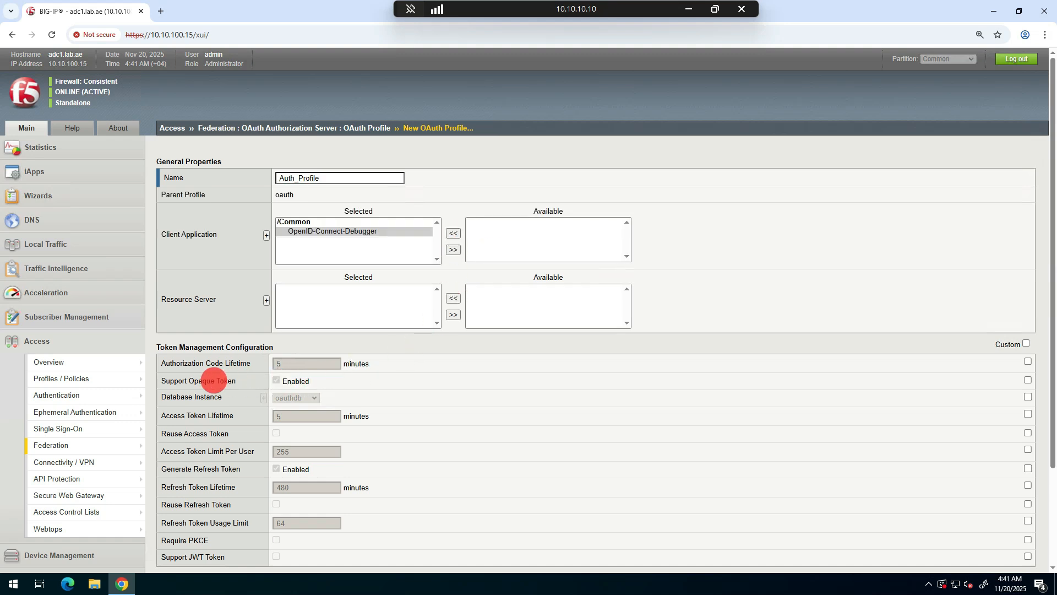
Override the inherited token settings: disable opaque token support and enable JWT token and OpenID Connect support.
left_click(1027, 379)
left_click(276, 380)
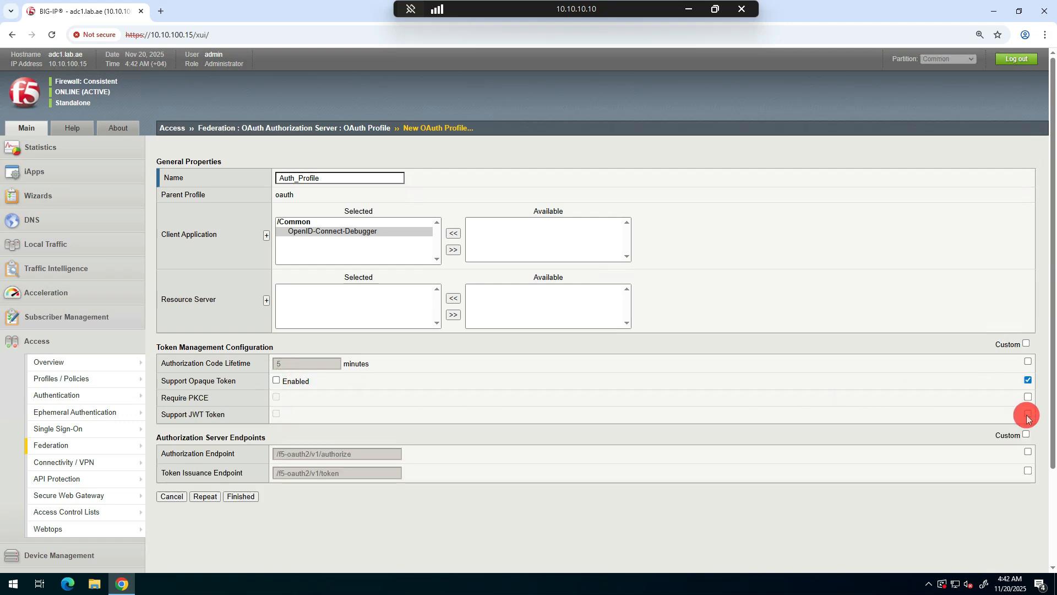
left_click(277, 414)
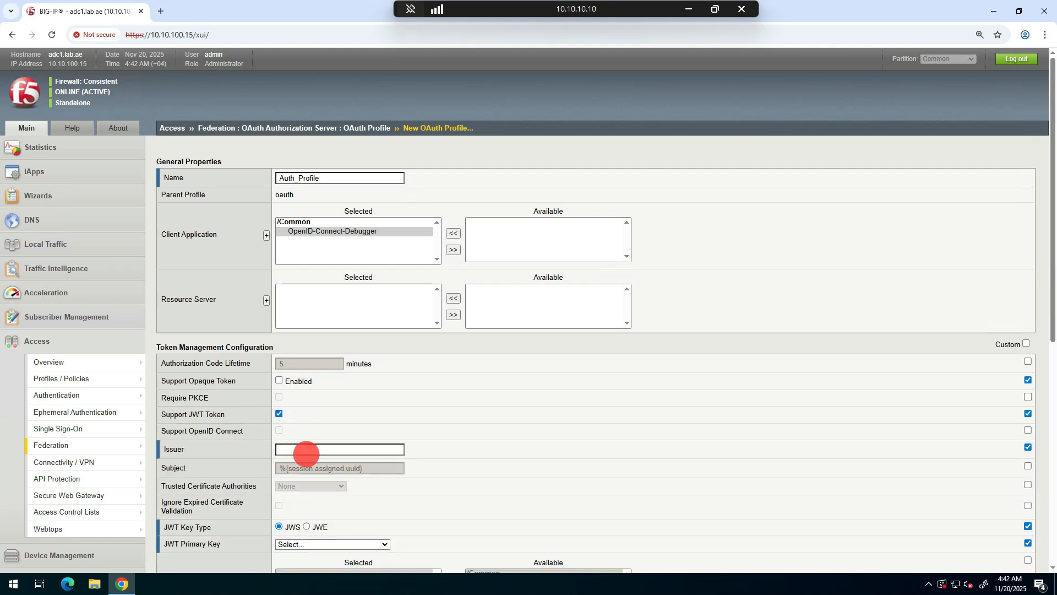
left_click(1028, 431)
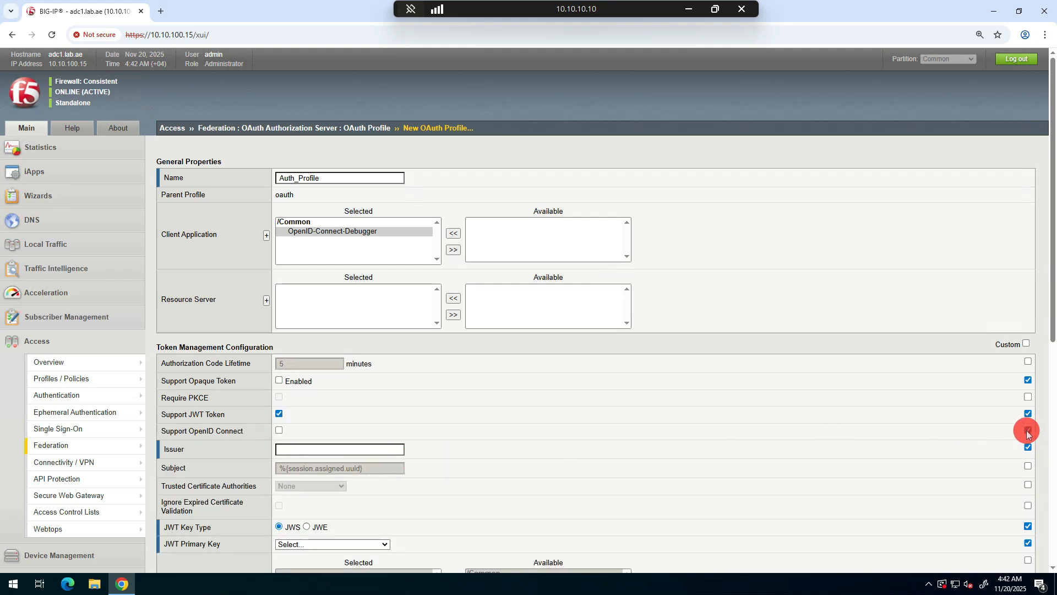
left_click(279, 430)
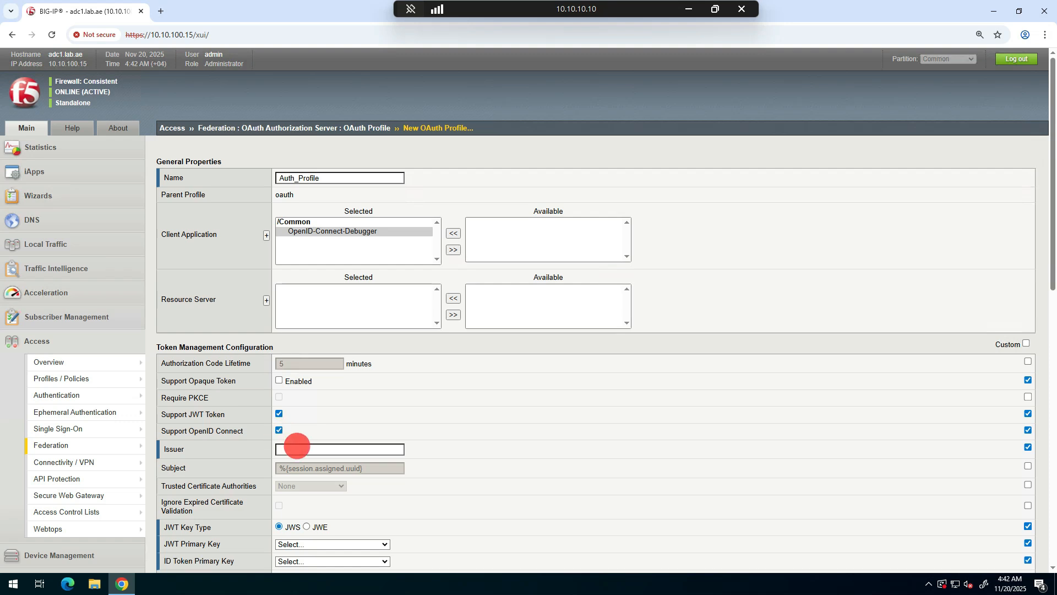
left_click(295, 448)
left_click(337, 472)
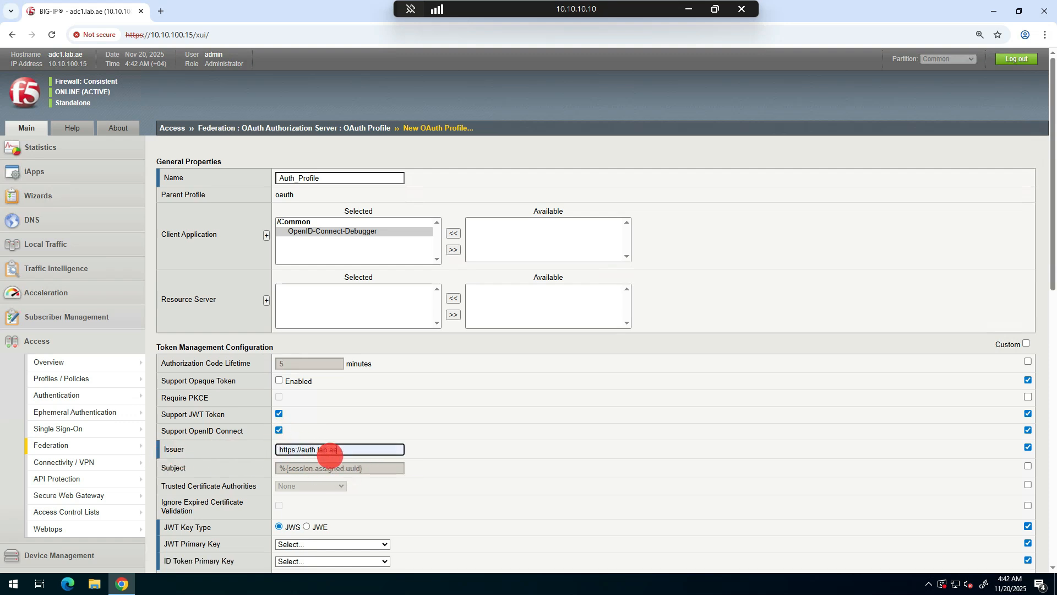
scroll(385, 470, "down", 2)
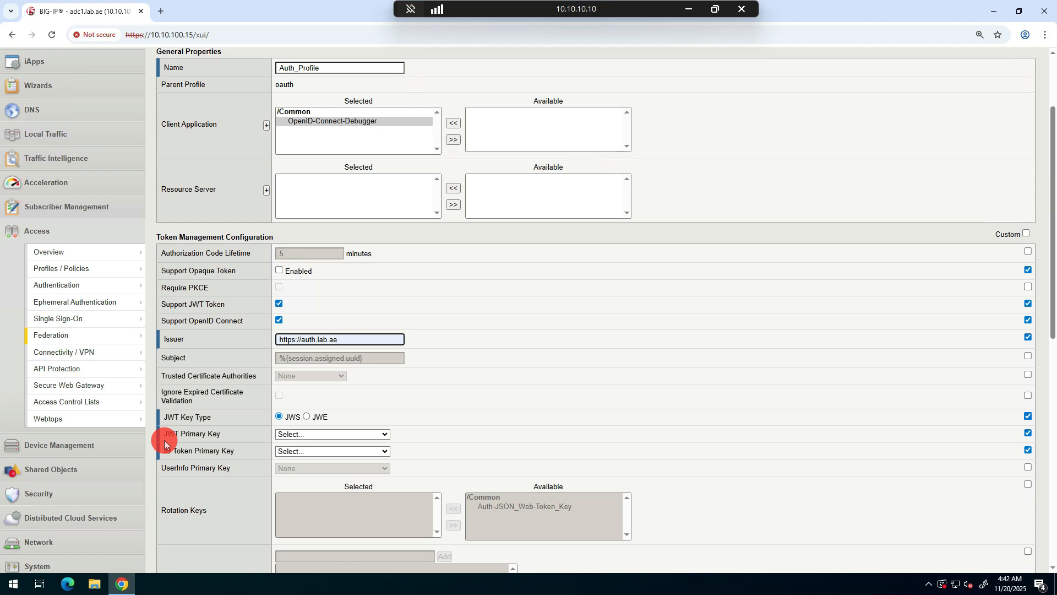
left_click(282, 433)
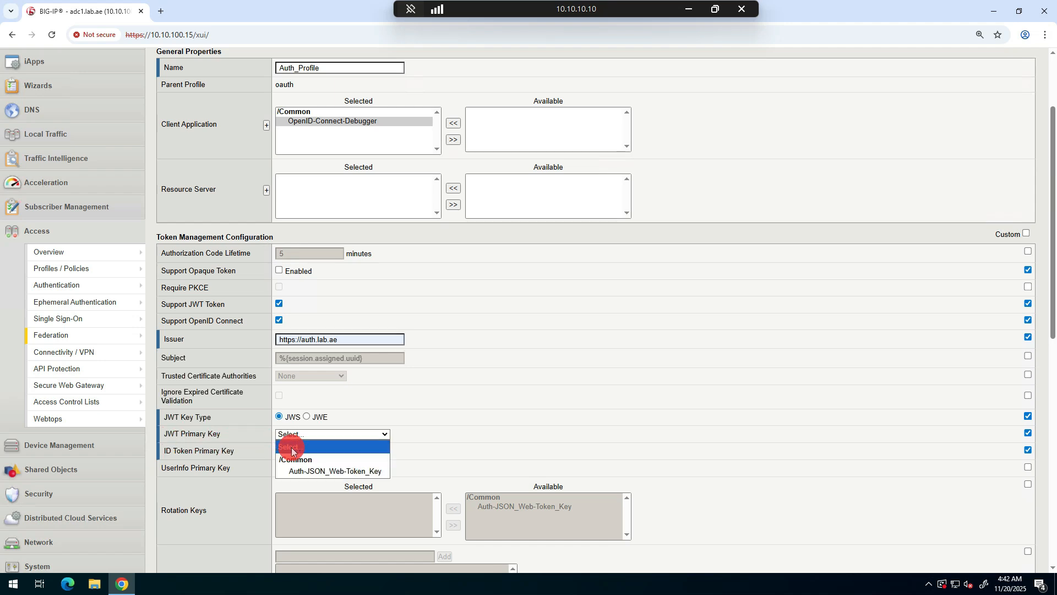
left_click(298, 470)
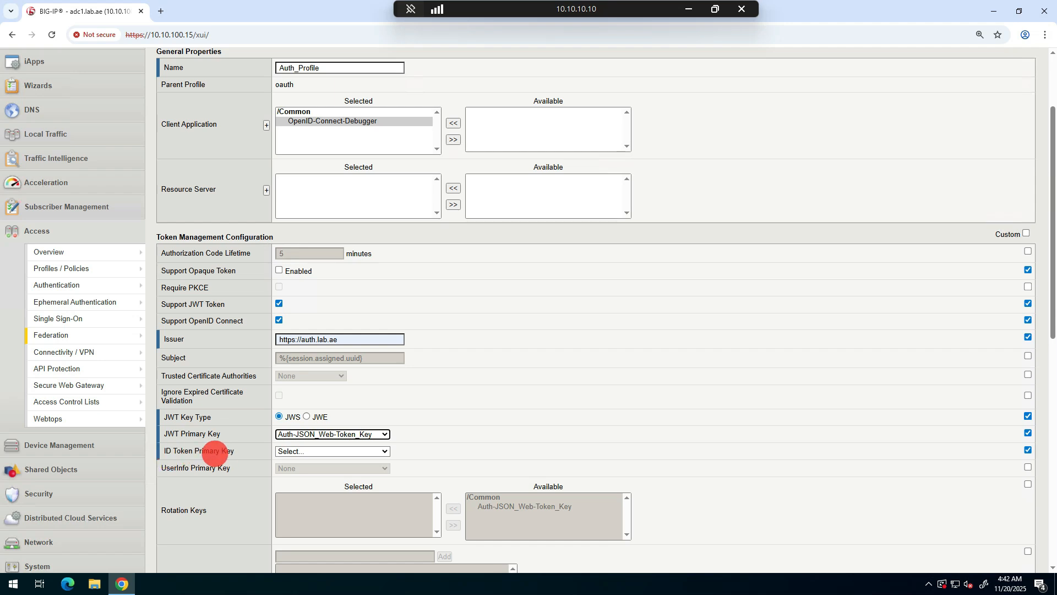
left_click(297, 453)
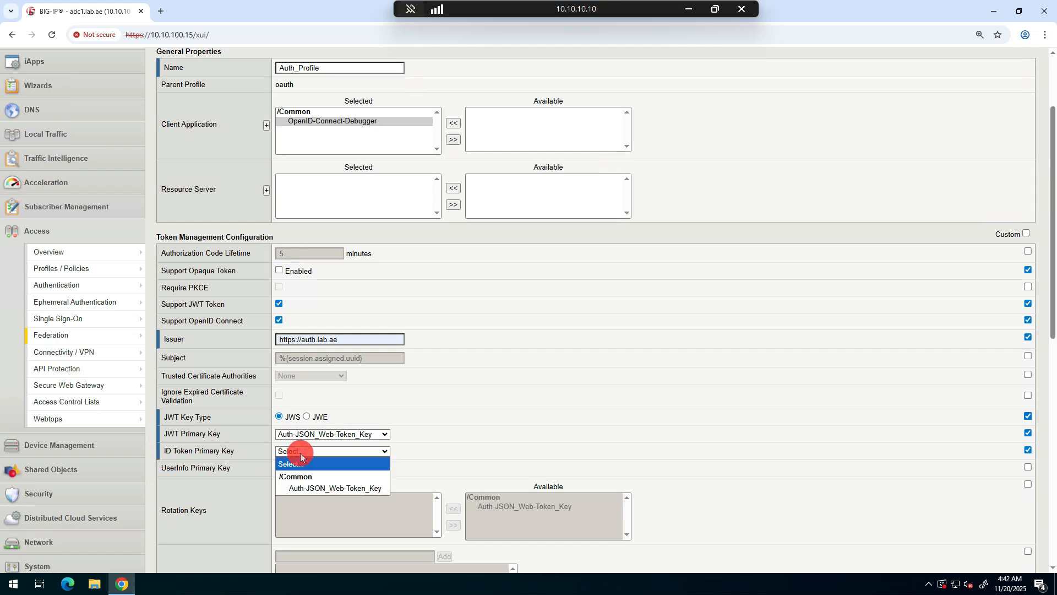
left_click(307, 488)
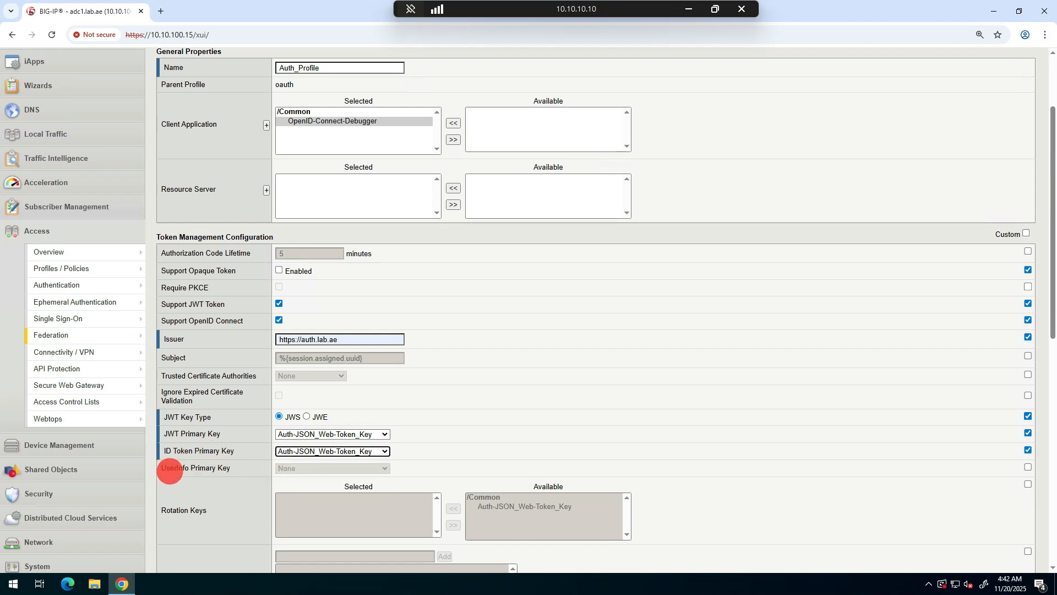
left_click(1027, 467)
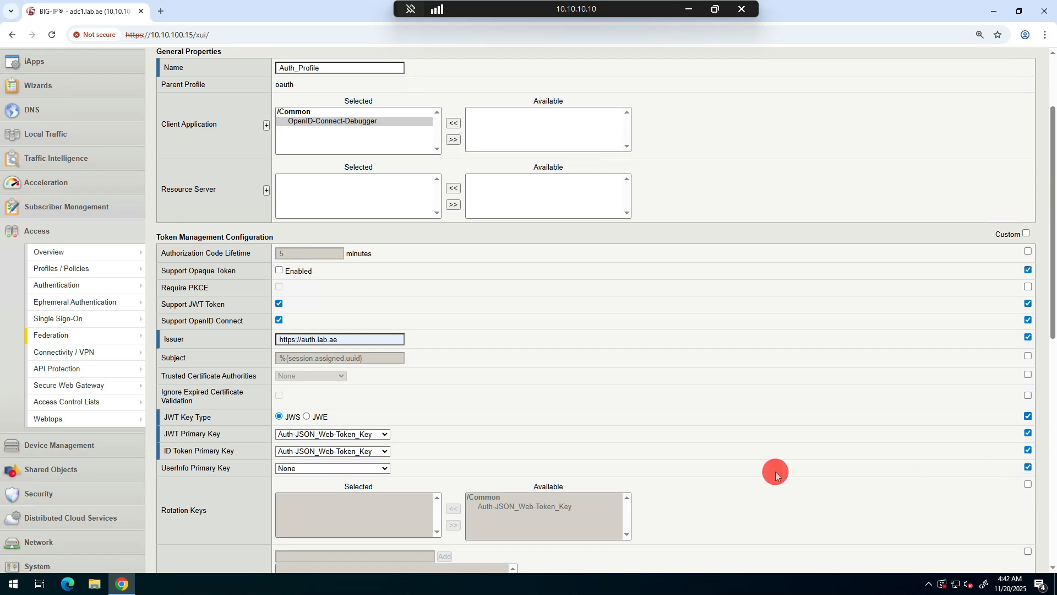
left_click(296, 469)
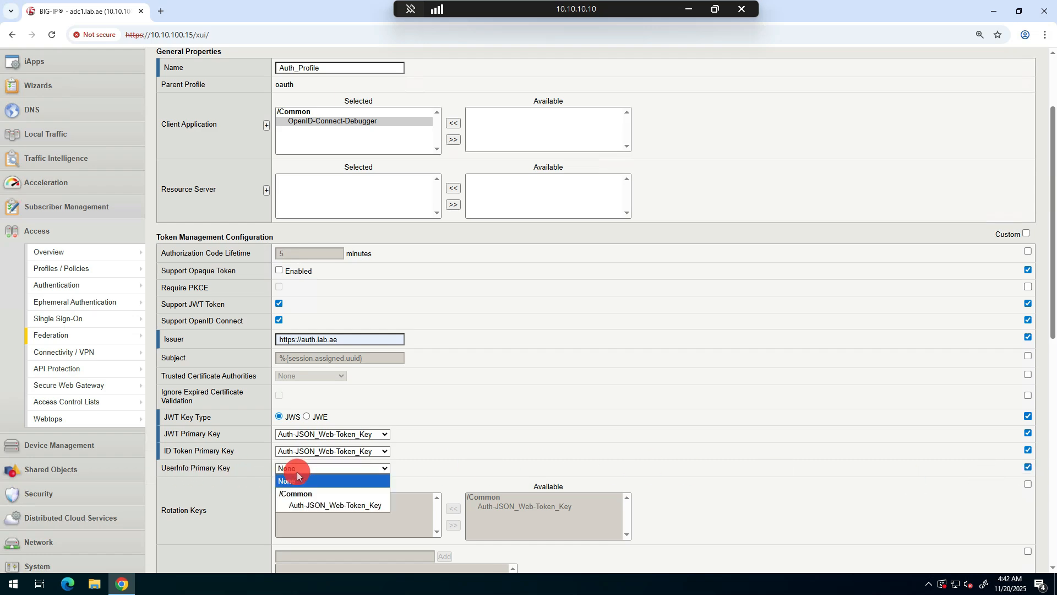
left_click(307, 505)
Customize the JWT, ID token and UserInfo claims, assigning the email and profile claims to each.
scroll(437, 468, "down", 3)
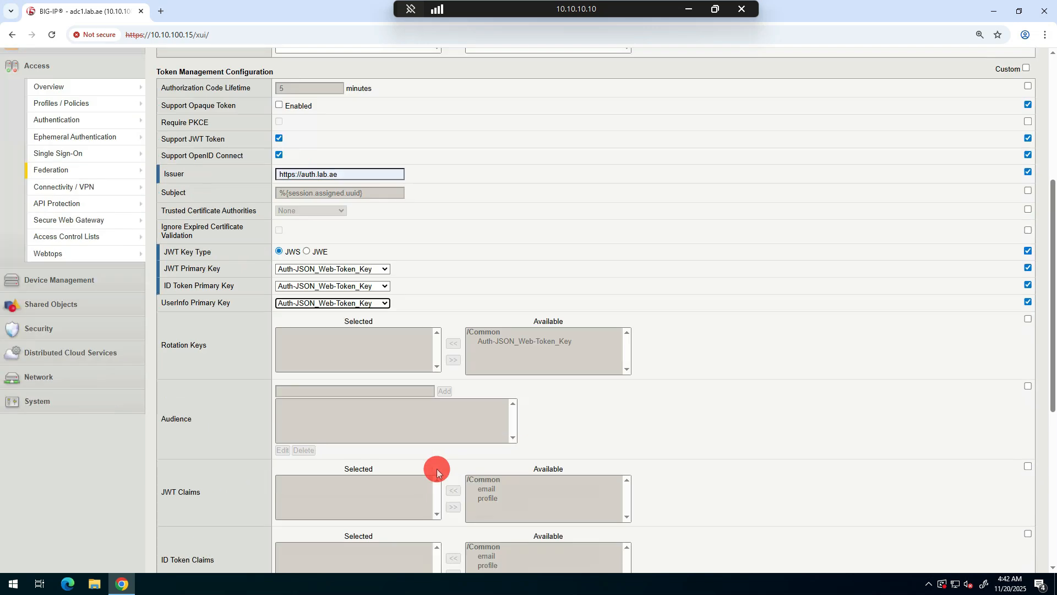
scroll(437, 468, "down", 2)
left_click(1027, 357)
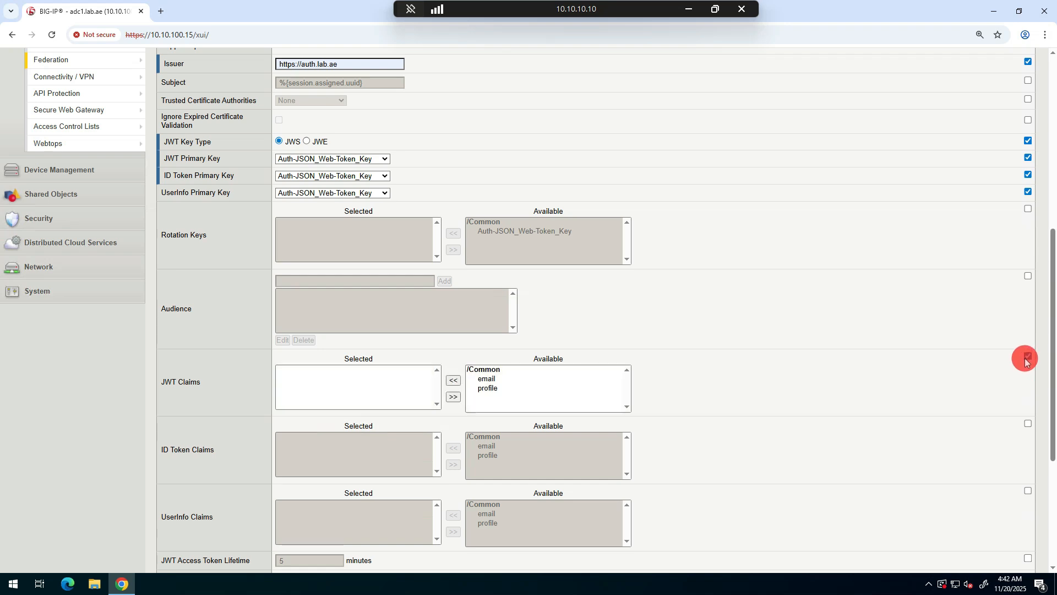
left_click_drag(484, 379, 486, 390)
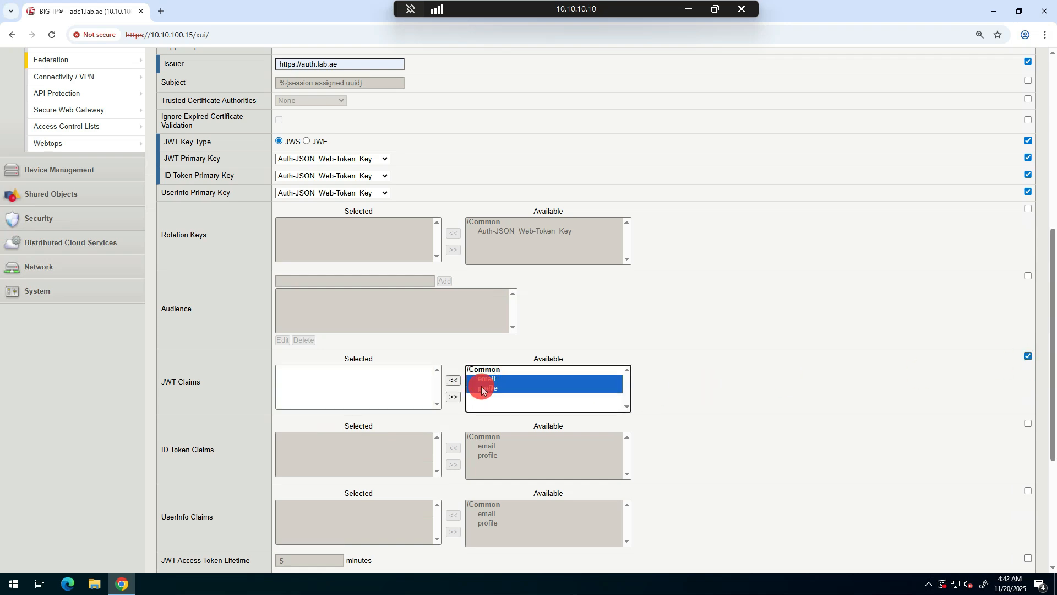
left_click(453, 380)
left_click(1028, 424)
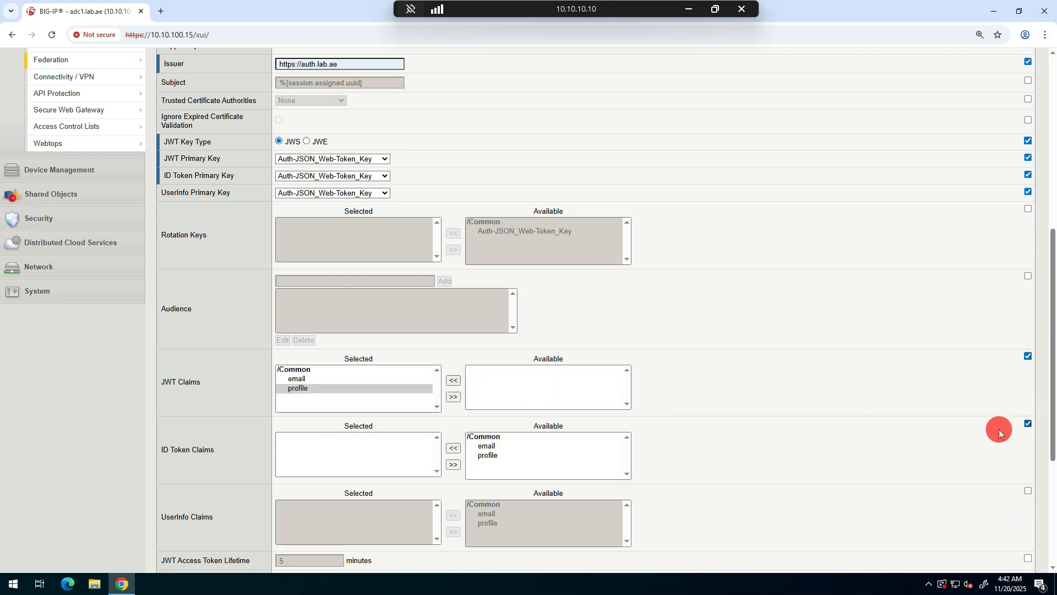
left_click_drag(488, 446, 491, 457)
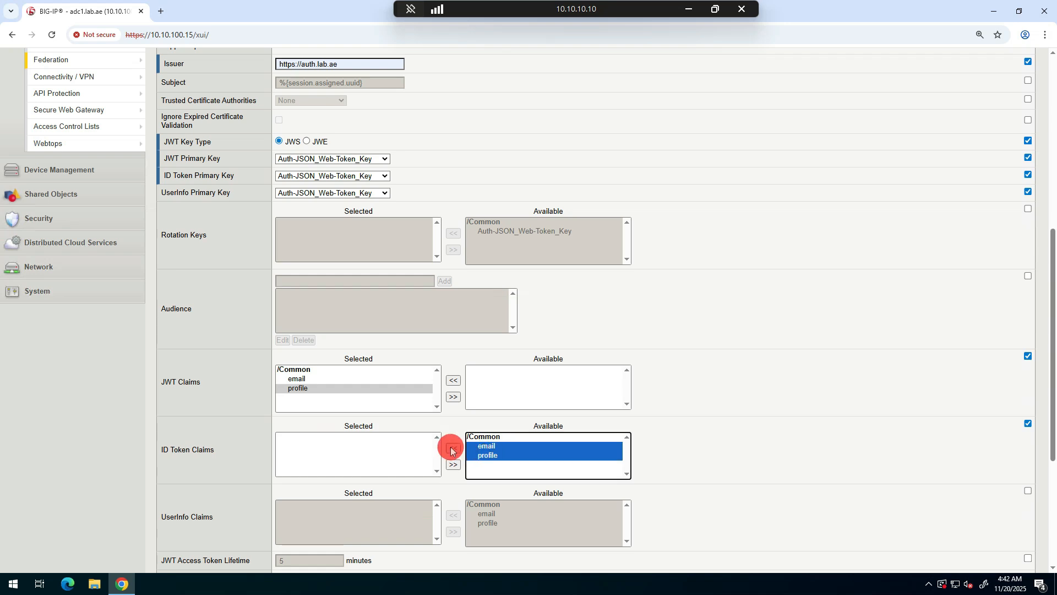
left_click(453, 448)
left_click(1027, 491)
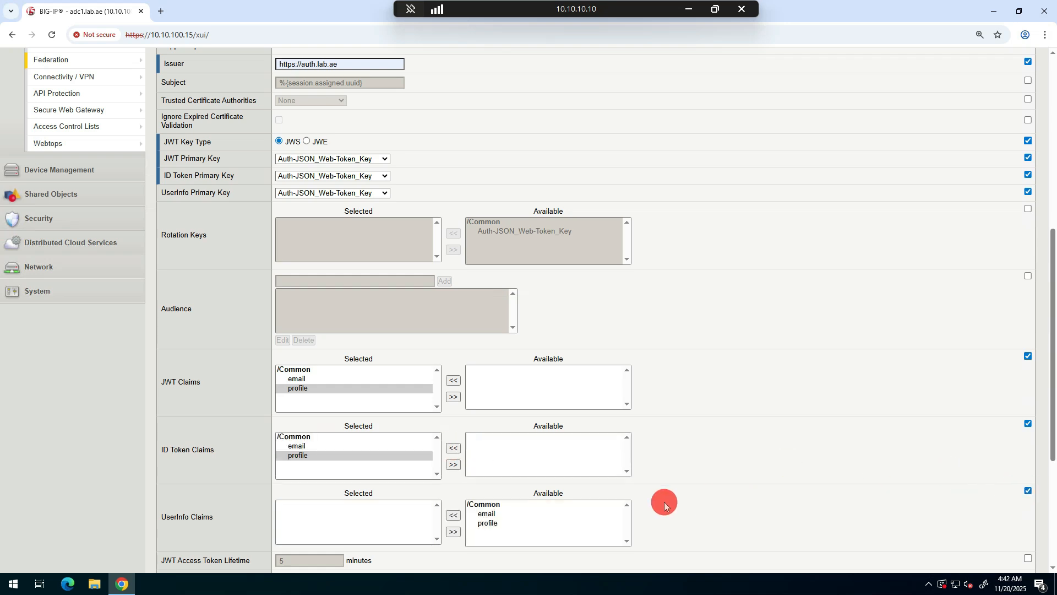
left_click_drag(486, 513, 488, 523)
left_click(453, 515)
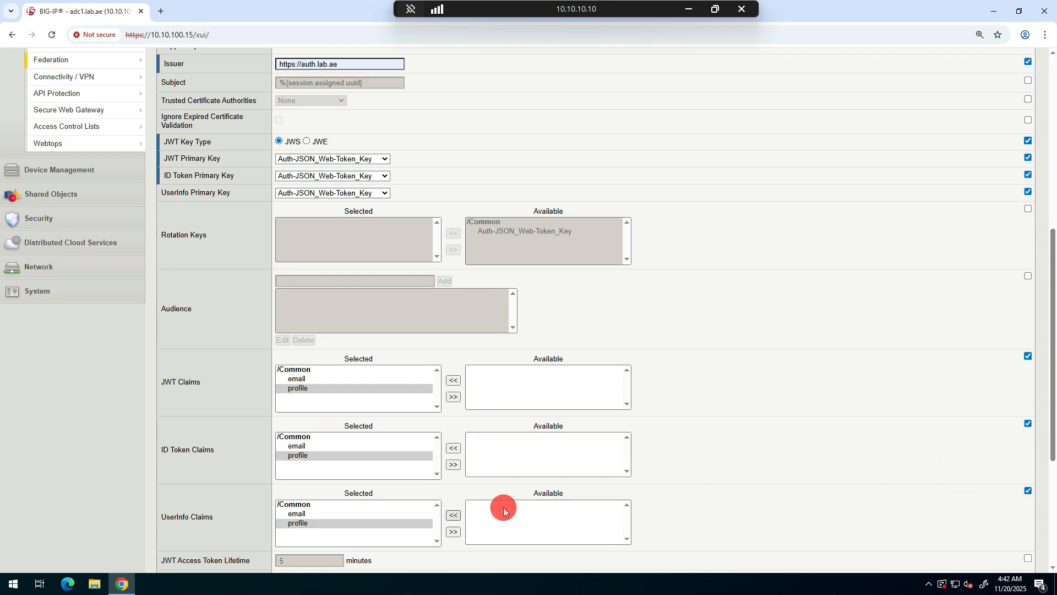
Enter the JWT refresh token encryption secret and save the OAuth profile.
scroll(701, 465, "down", 3)
left_click(313, 474)
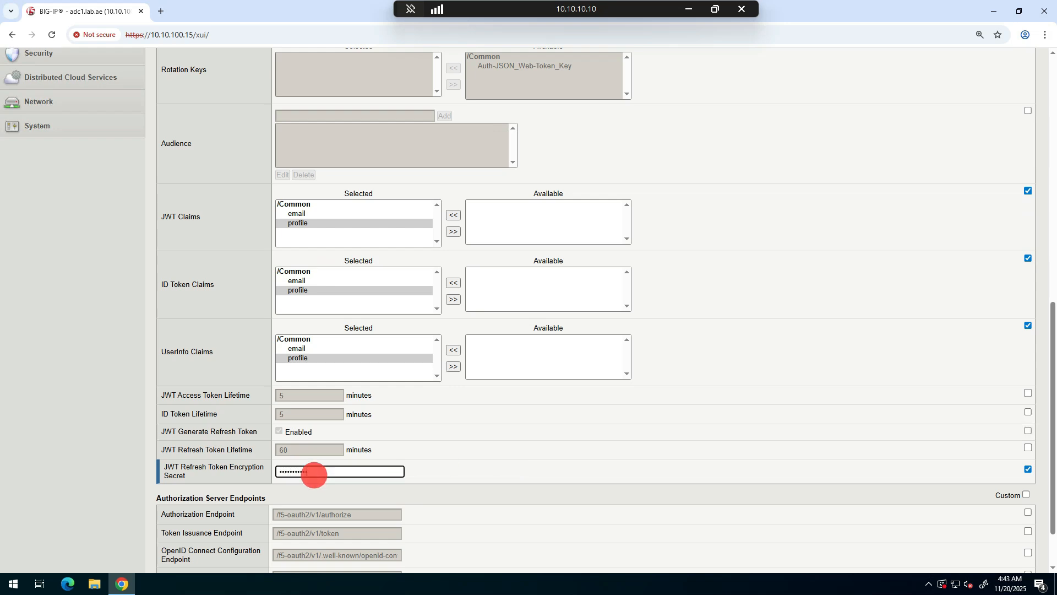
scroll(314, 475, "down", 2)
left_click(240, 554)
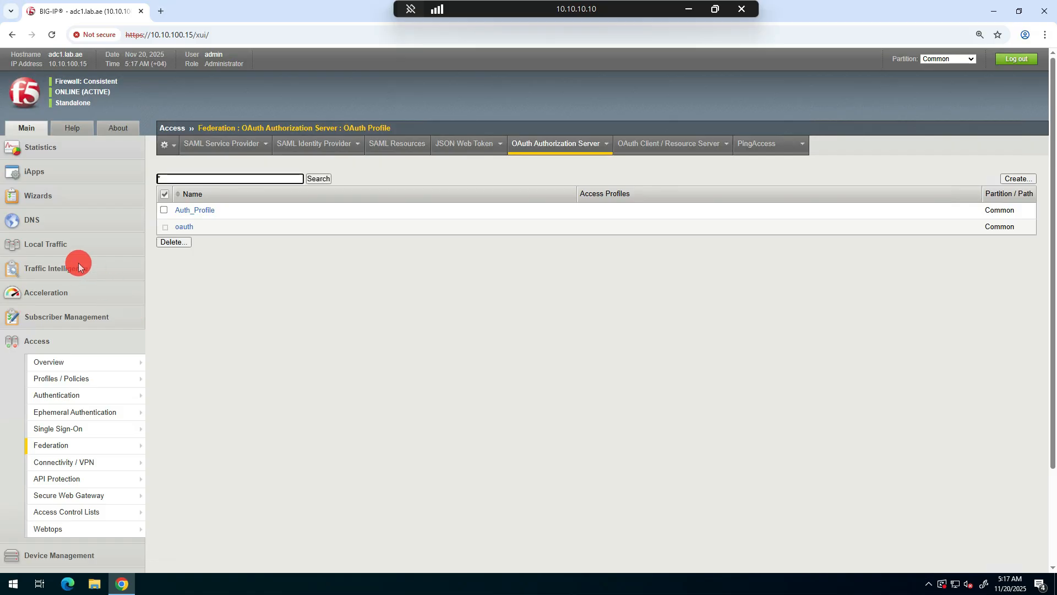
Start a new local traffic monitor named AD-Monitor with type TCP.
left_click(53, 244)
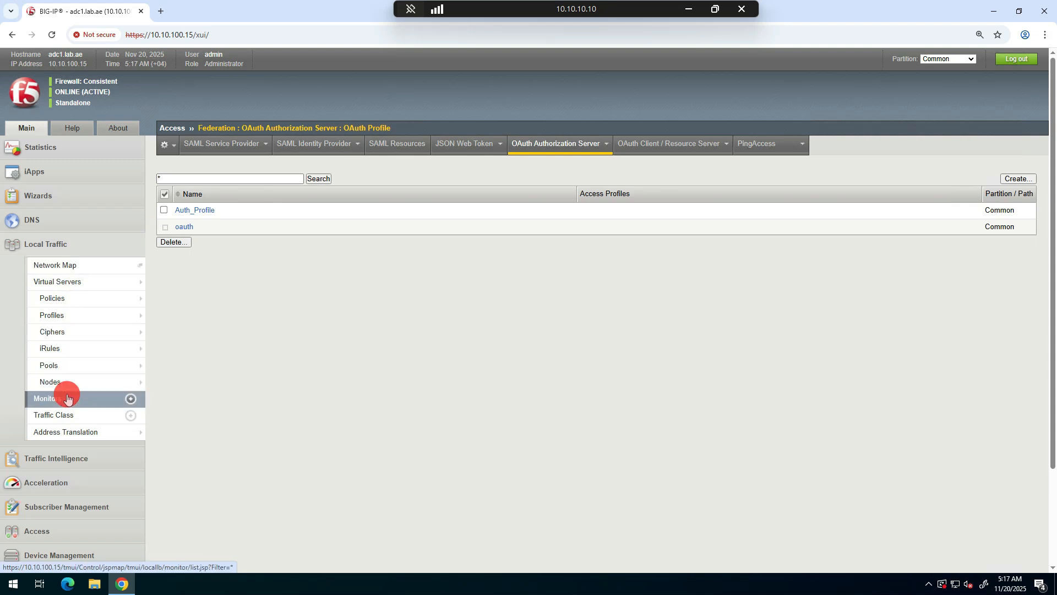
left_click(123, 398)
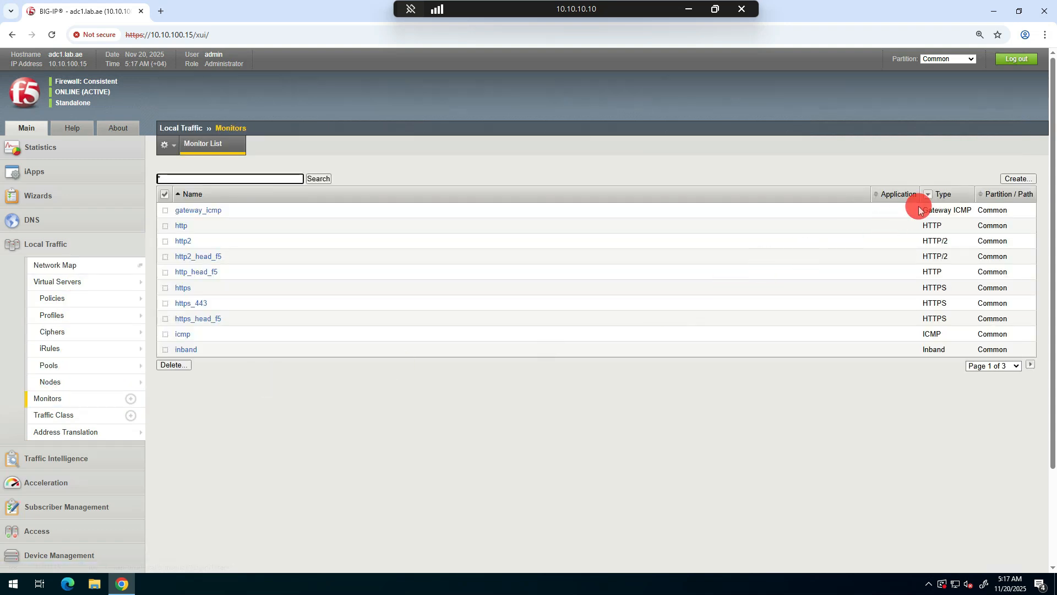
left_click(1011, 179)
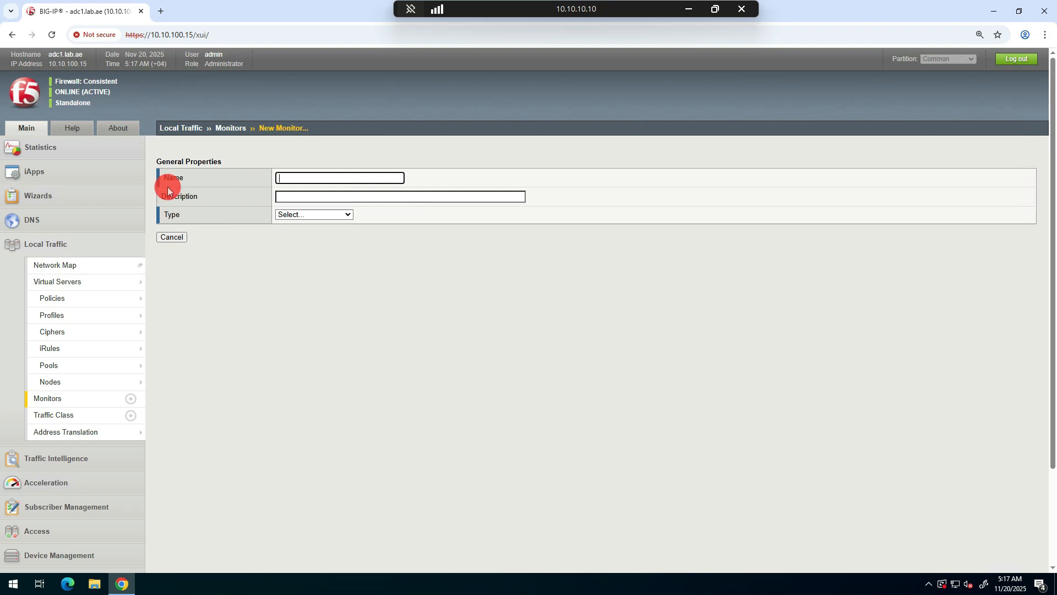
left_click(286, 177)
left_click(348, 200)
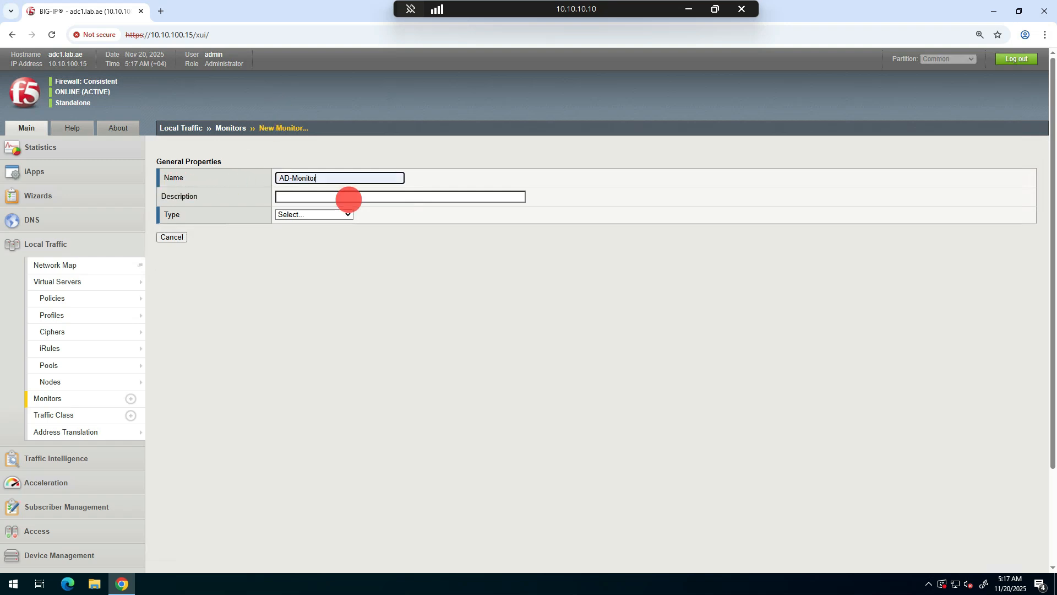
left_click(300, 215)
scroll(312, 343, "down", 5)
left_click(295, 402)
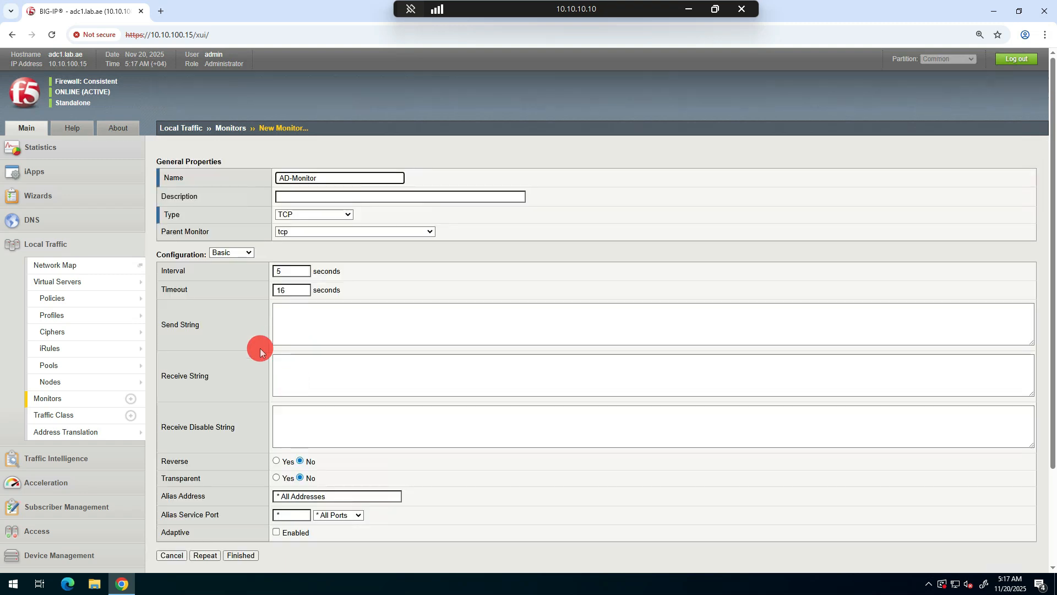
Set the monitor's alias service port to LDAP (389) and save the monitor.
scroll(260, 352, "down", 2)
left_click(335, 406)
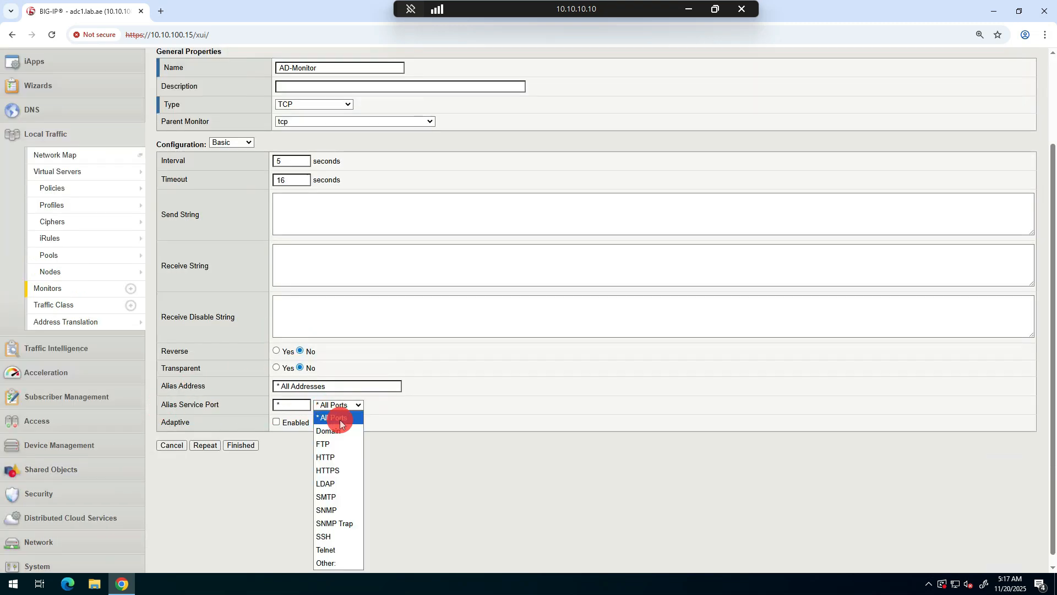
left_click(337, 484)
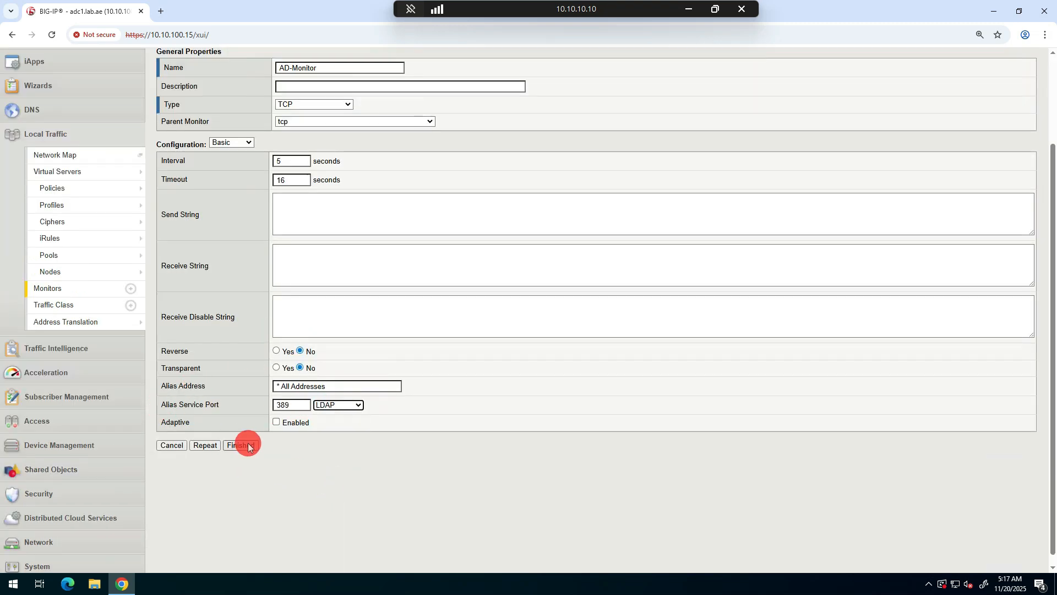
left_click(248, 445)
scroll(419, 366, "up", 2)
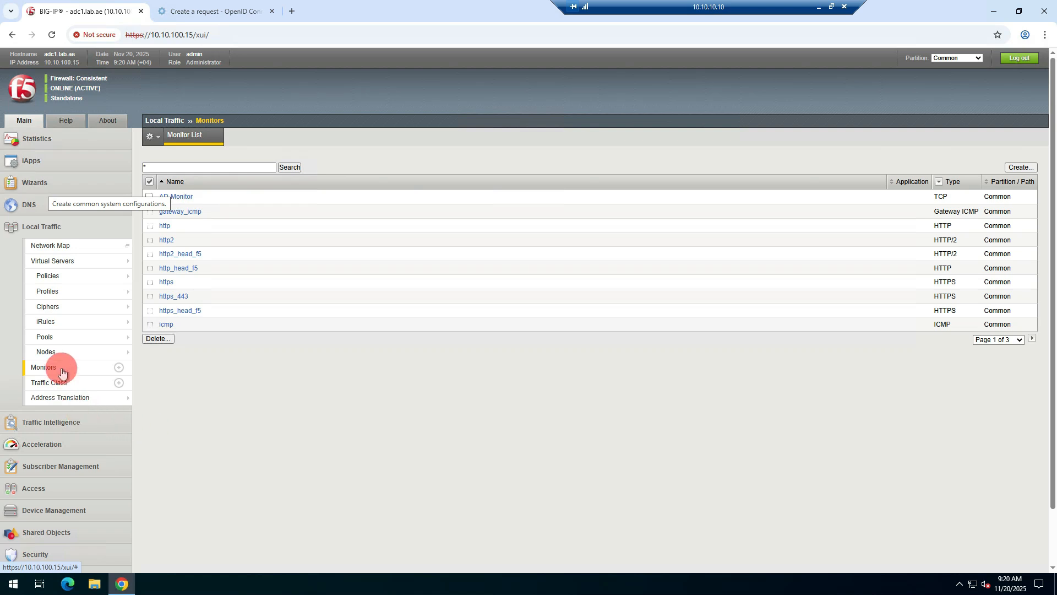
Start a new Active Directory authentication server named LAB-AD_Auth with the domain name Lab.ae.
left_click(60, 487)
mouse_move(48, 373)
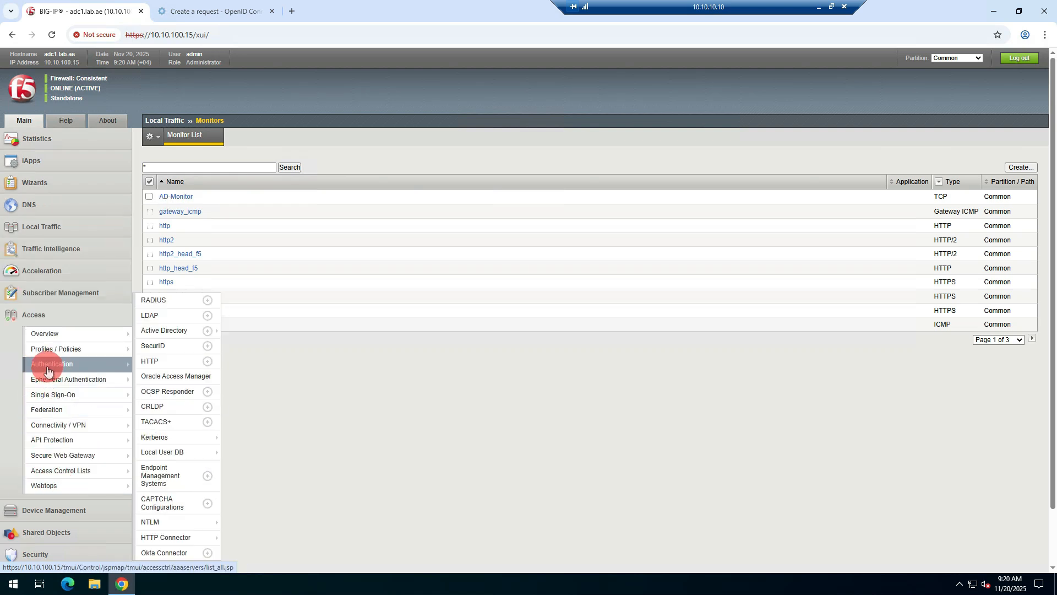
left_click(166, 330)
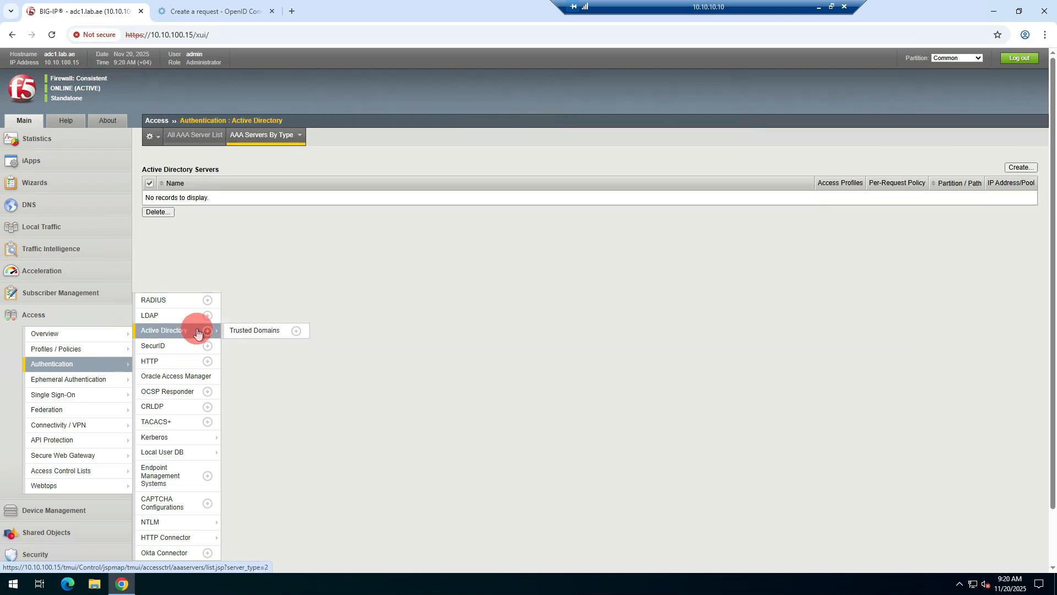
left_click(1021, 167)
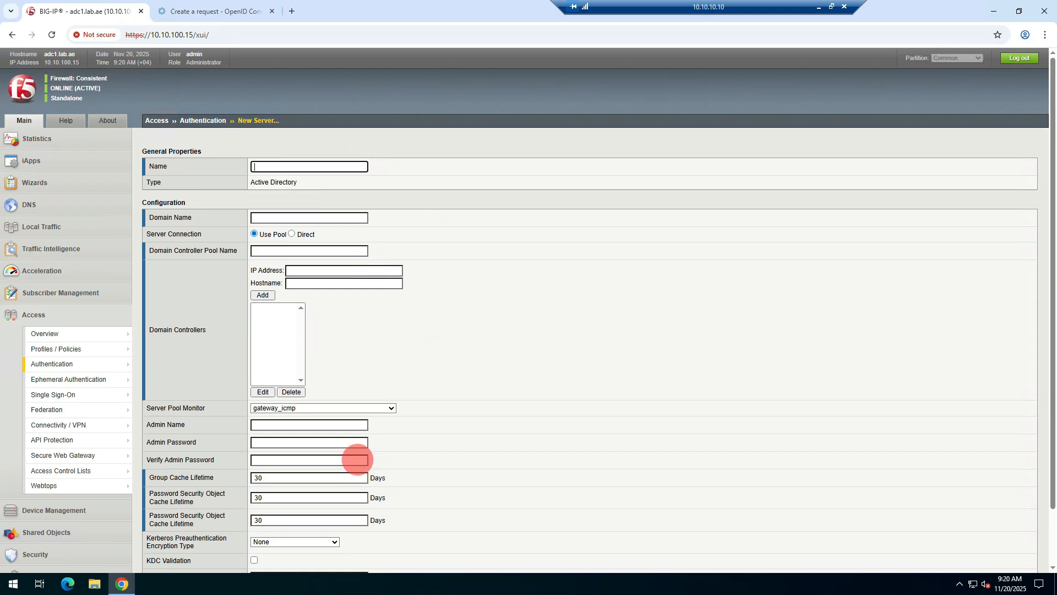
type("LAB-AD_Auth")
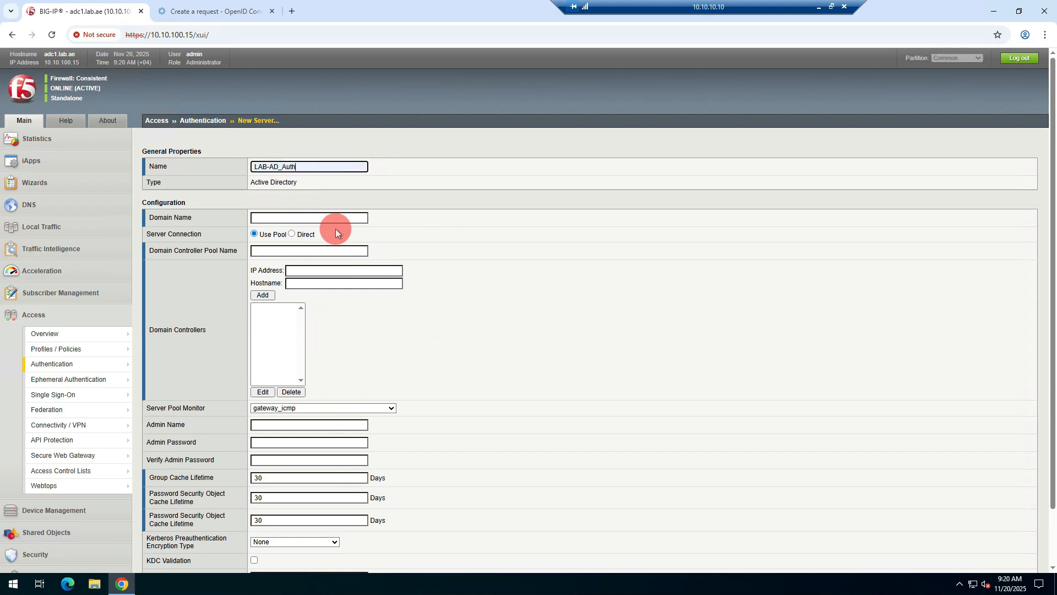
left_click(277, 218)
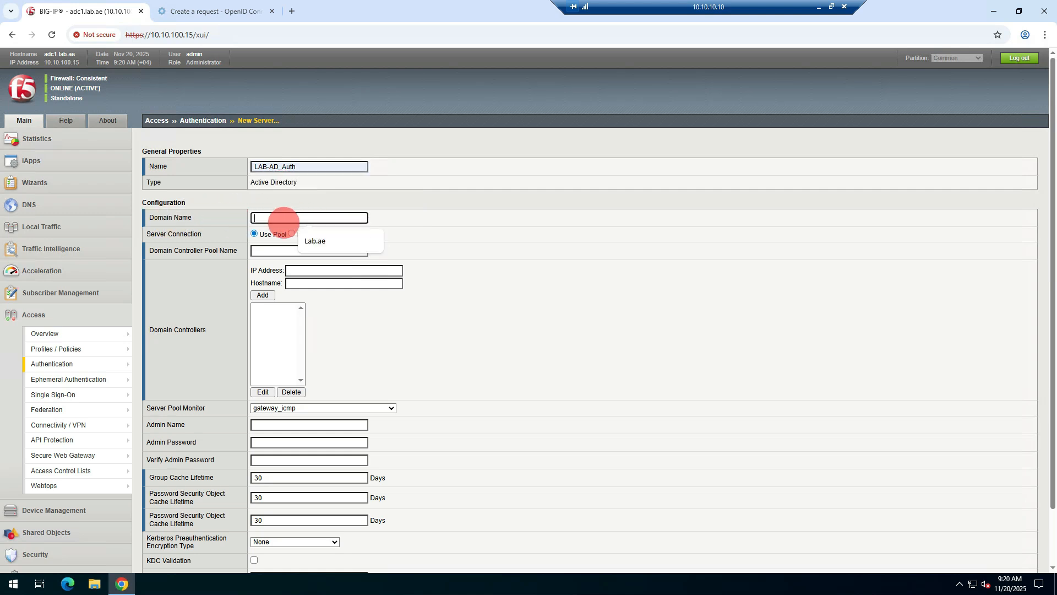
left_click(316, 239)
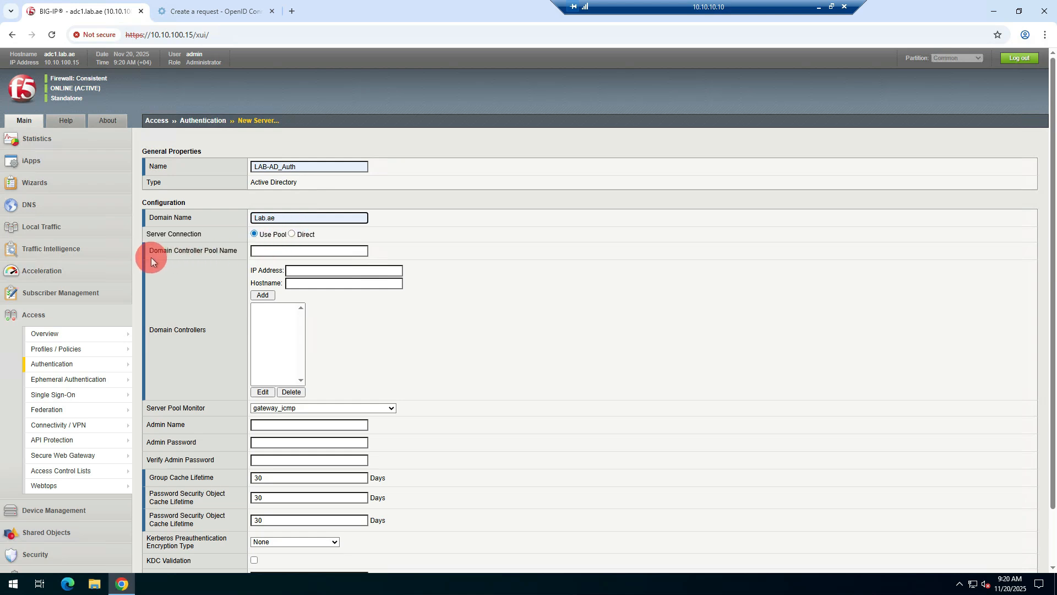
Name the domain controller pool LAB-AD_Auth-Pool and add the domain controller 10.10.10.10 with hostname pdc.lab.ae.
left_click(300, 252)
left_click(318, 272)
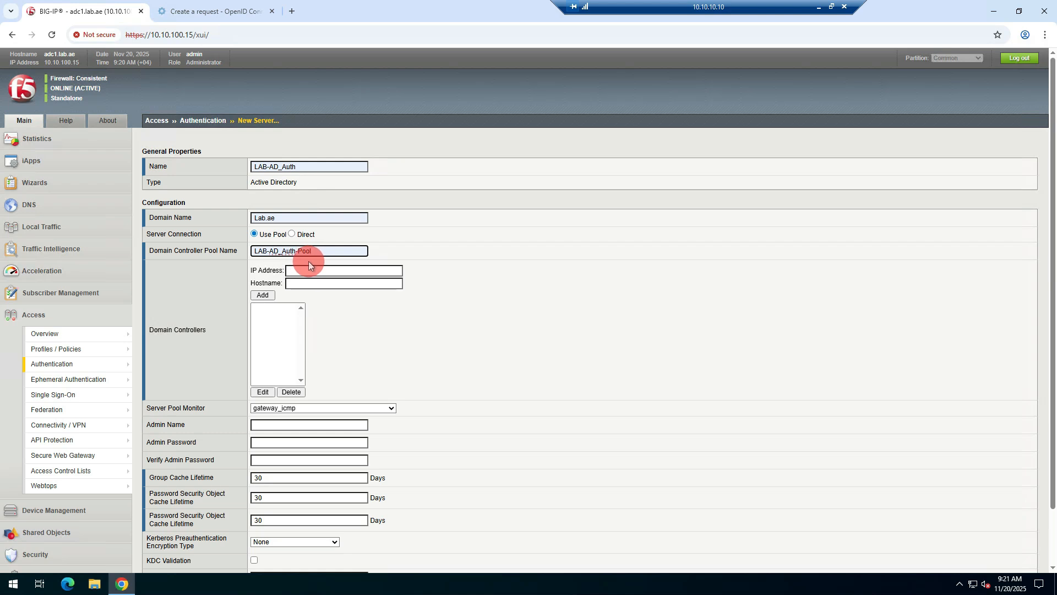
left_click(307, 270)
left_click(351, 296)
left_click(331, 284)
left_click(339, 302)
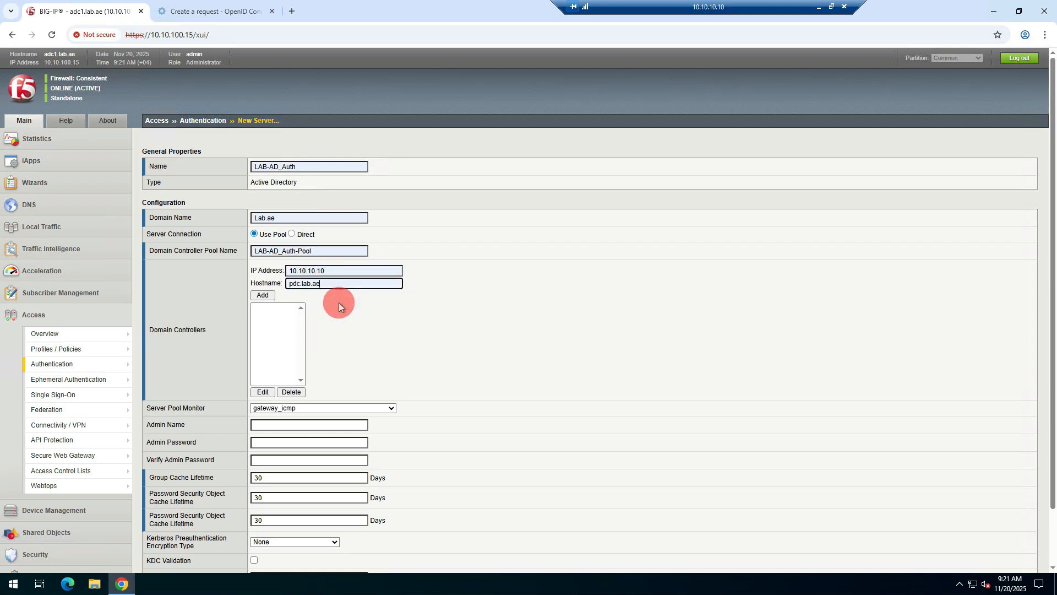
left_click(263, 296)
left_click(292, 306)
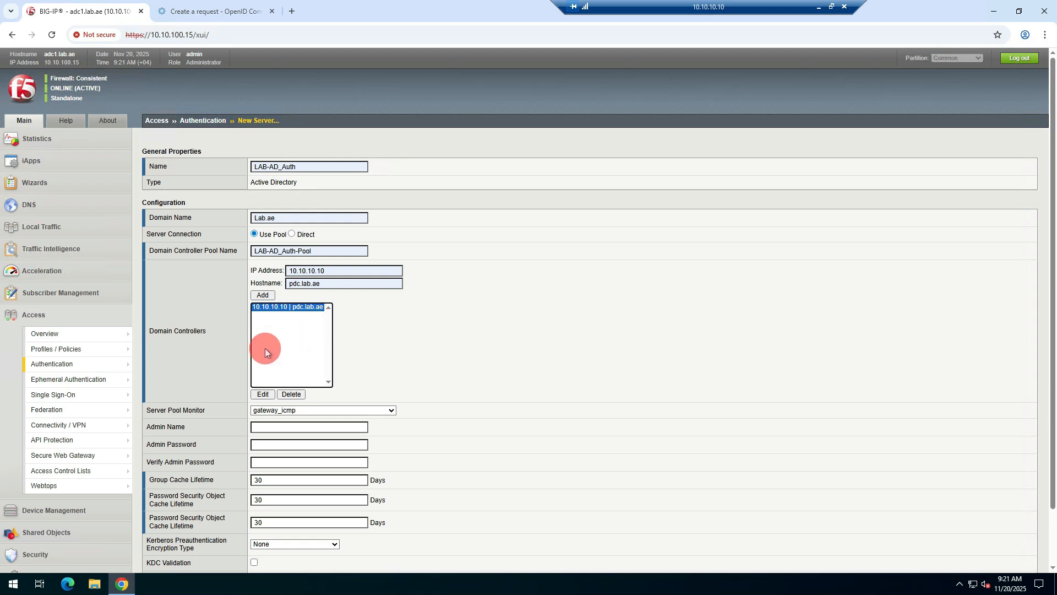
Assign AD-Monitor as the server pool monitor of the Active Directory server.
left_click(263, 410)
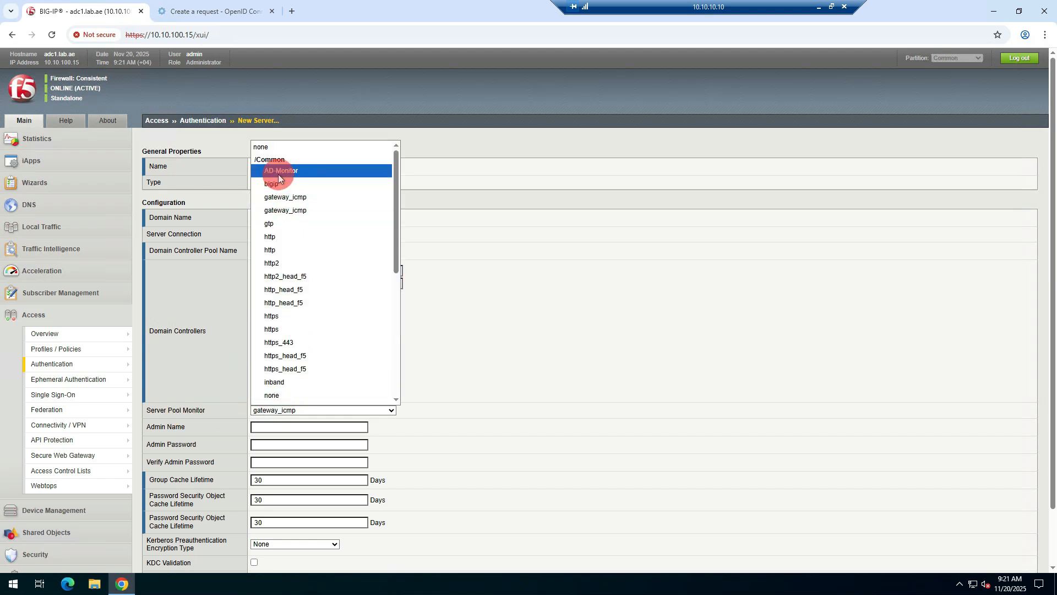
left_click(289, 173)
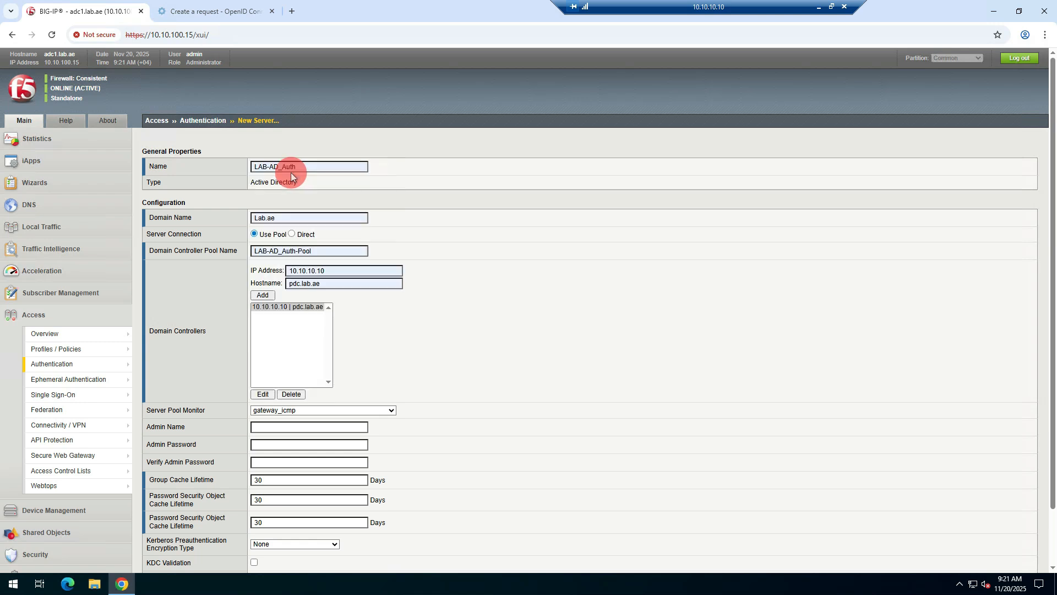
scroll(335, 352, "down", 1)
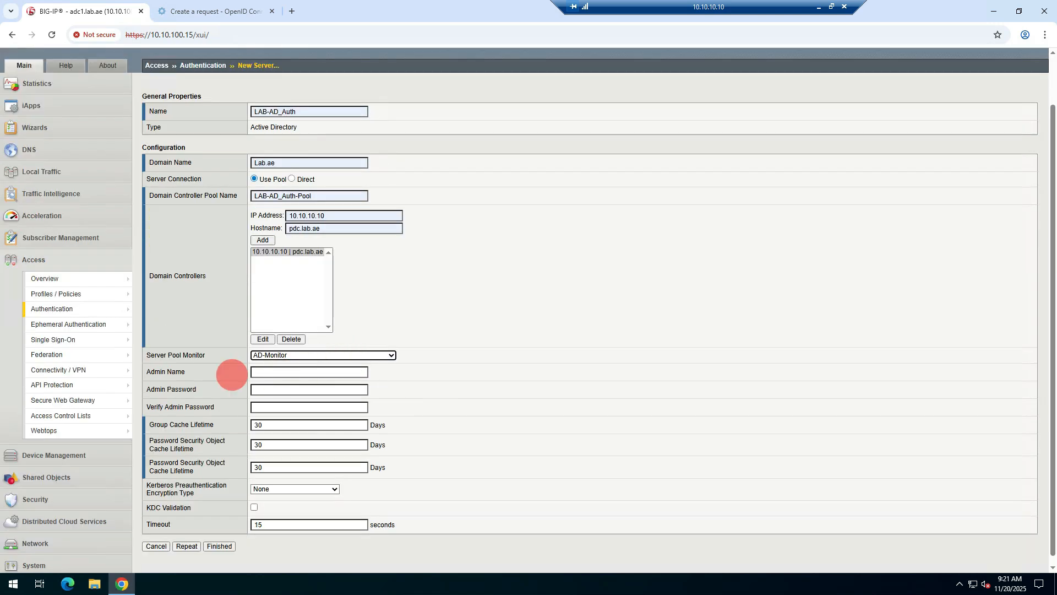
Enter the admin name, admin password and password verification, and save the Active Directory server.
left_click(256, 373)
left_click(325, 392)
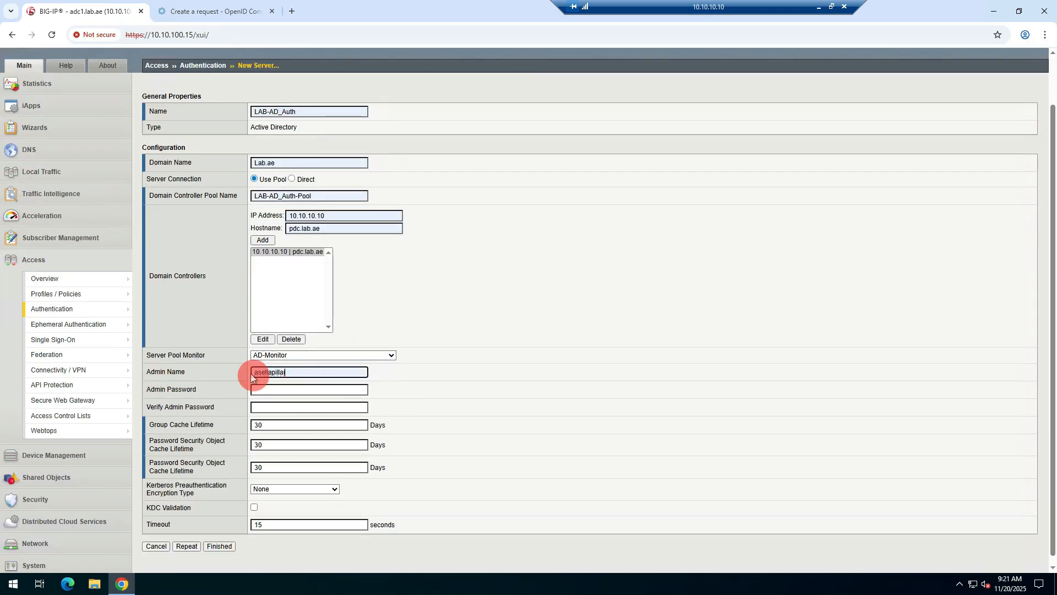
left_click(278, 389)
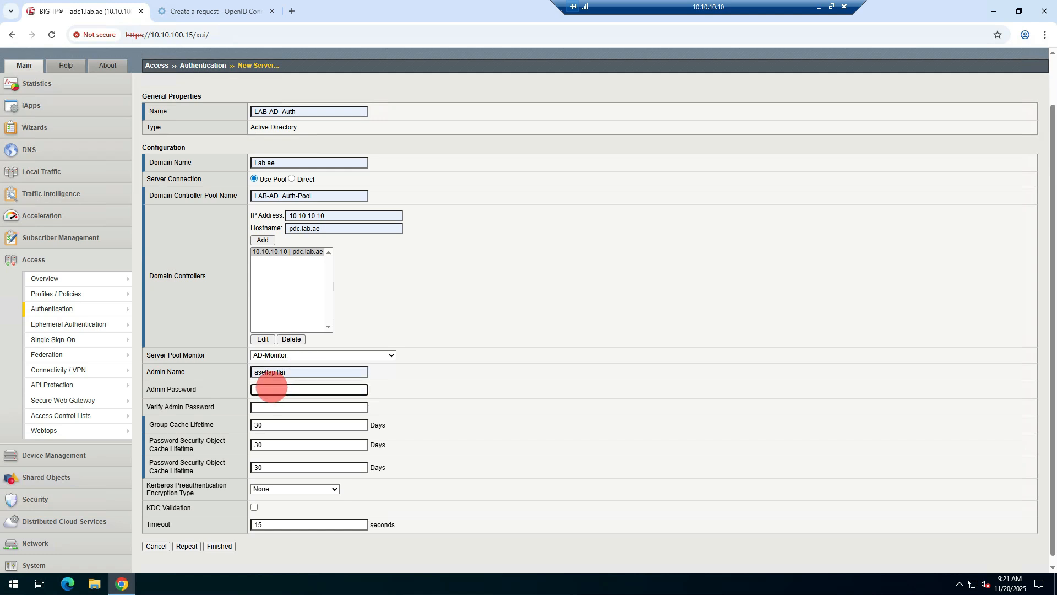
type("•••••••••••")
key("Tab")
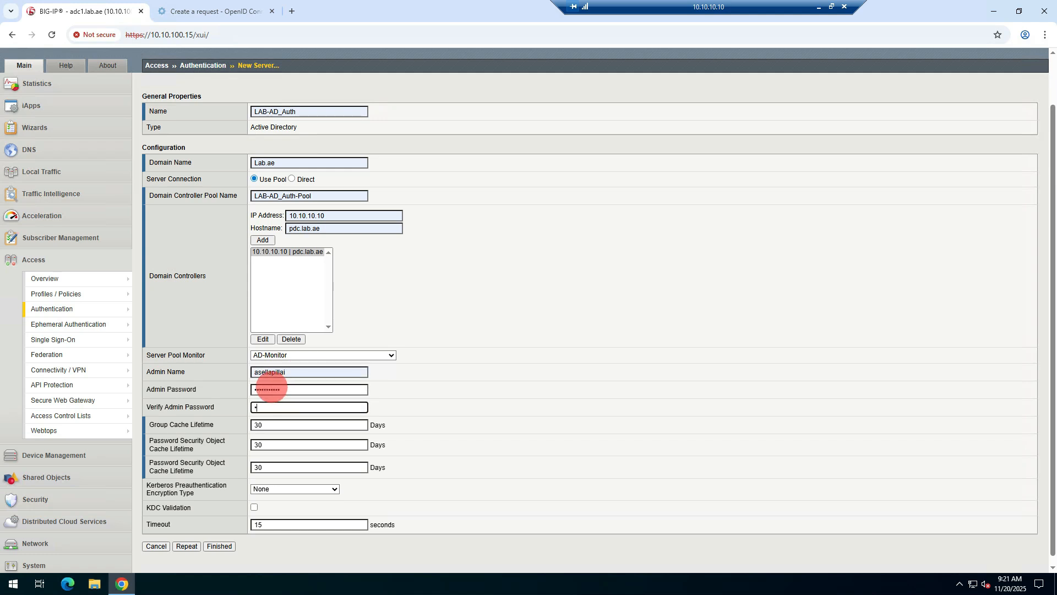
type("•••••••••••")
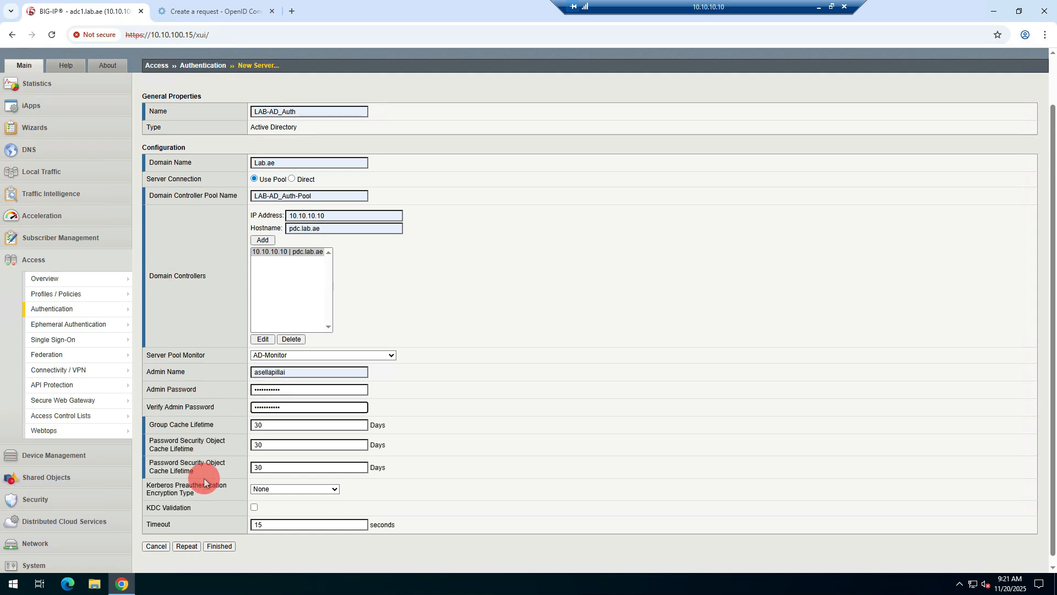
left_click(213, 545)
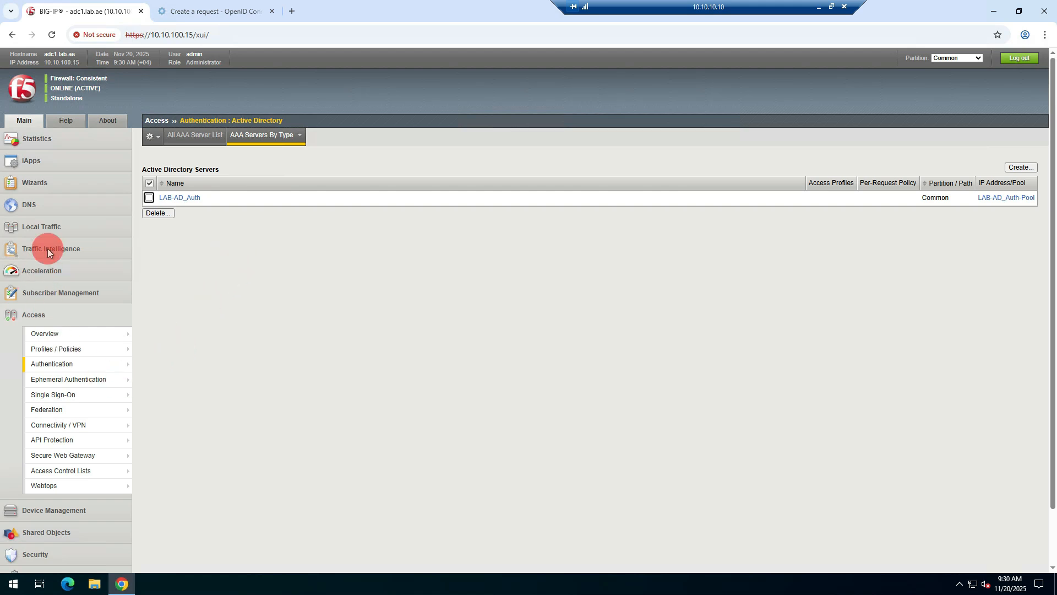
Check the status of LAB-AD_Auth-Pool in the local traffic pool list.
left_click(47, 228)
mouse_move(49, 266)
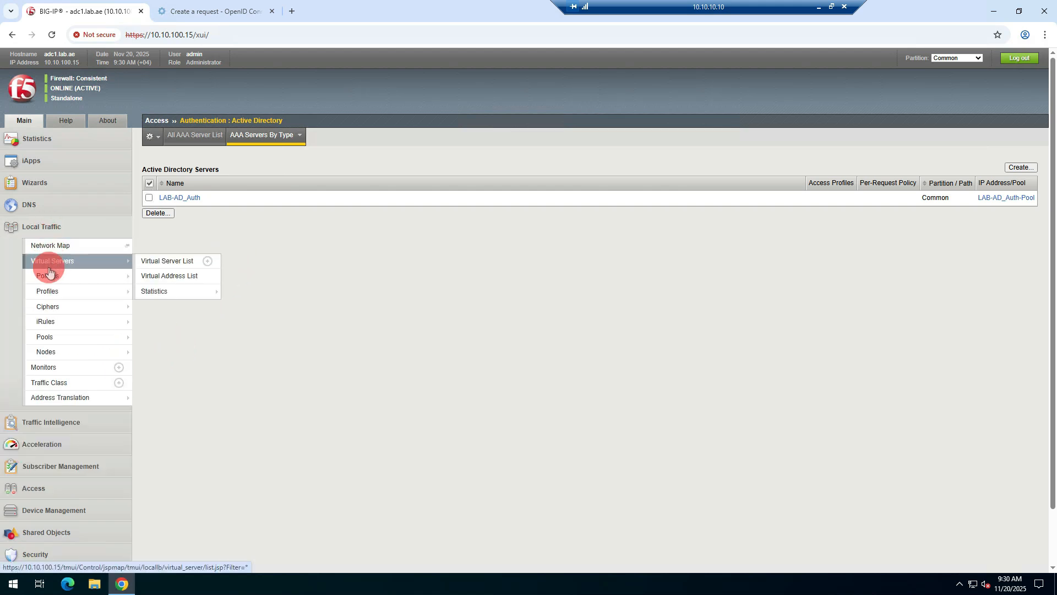
left_click(47, 337)
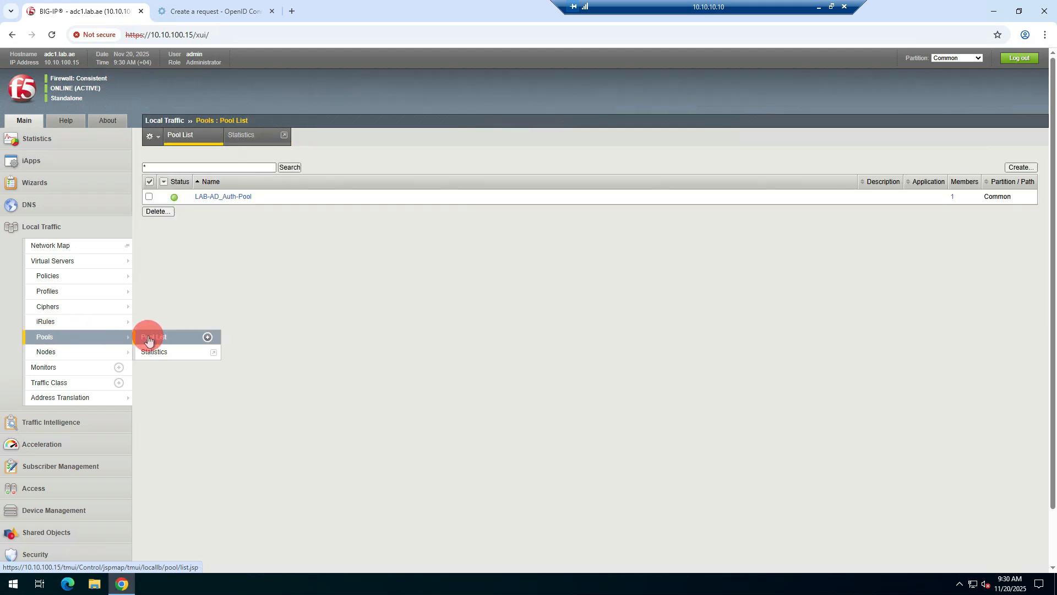
left_click(147, 336)
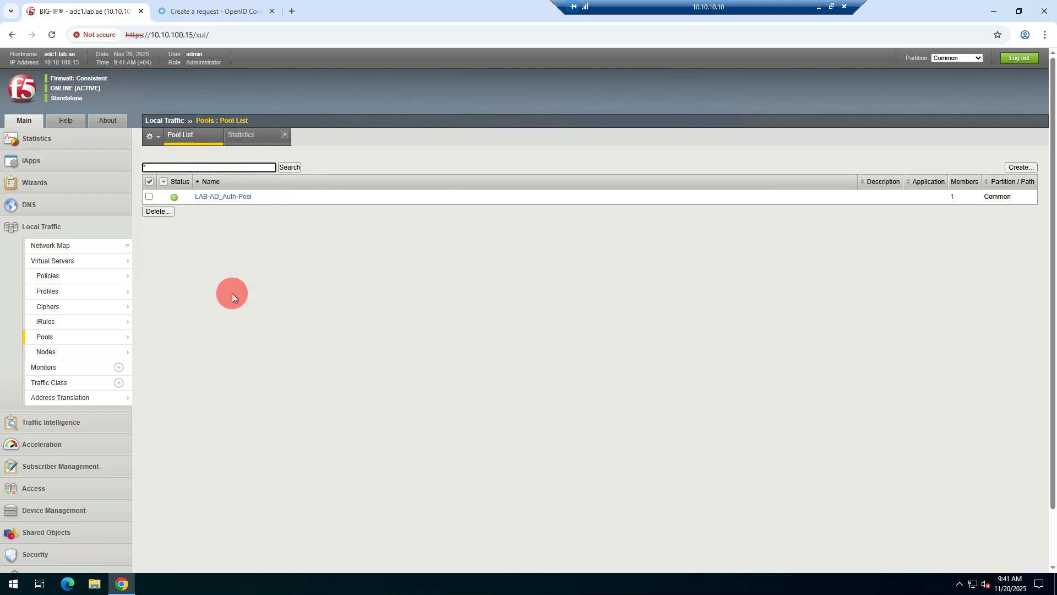
Update the Active Directory groups of the LAB-AD_Auth server and return to its properties.
left_click(94, 481)
mouse_move(79, 370)
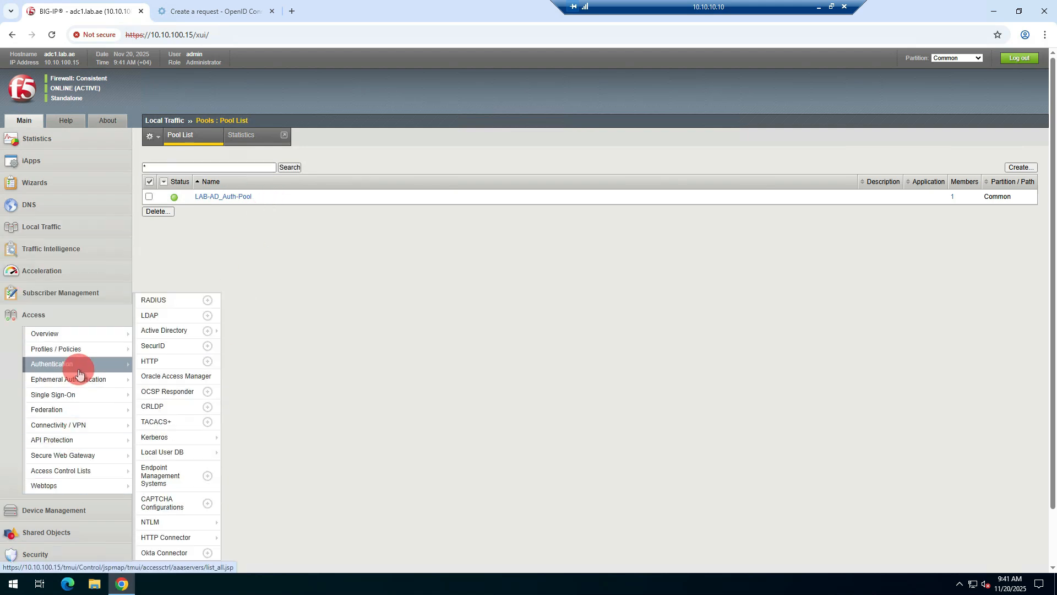
left_click(167, 336)
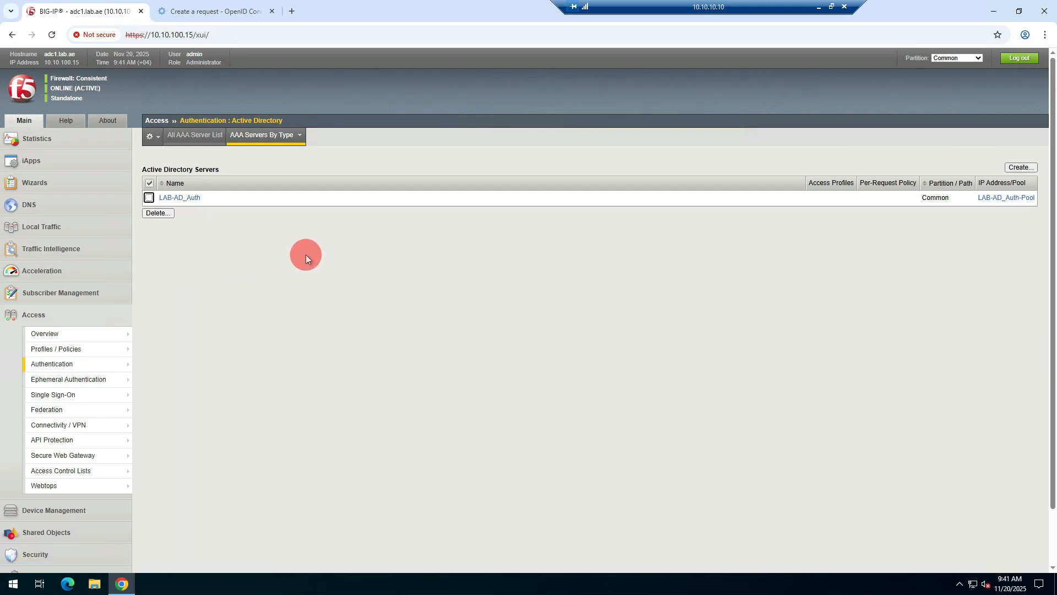
left_click(182, 198)
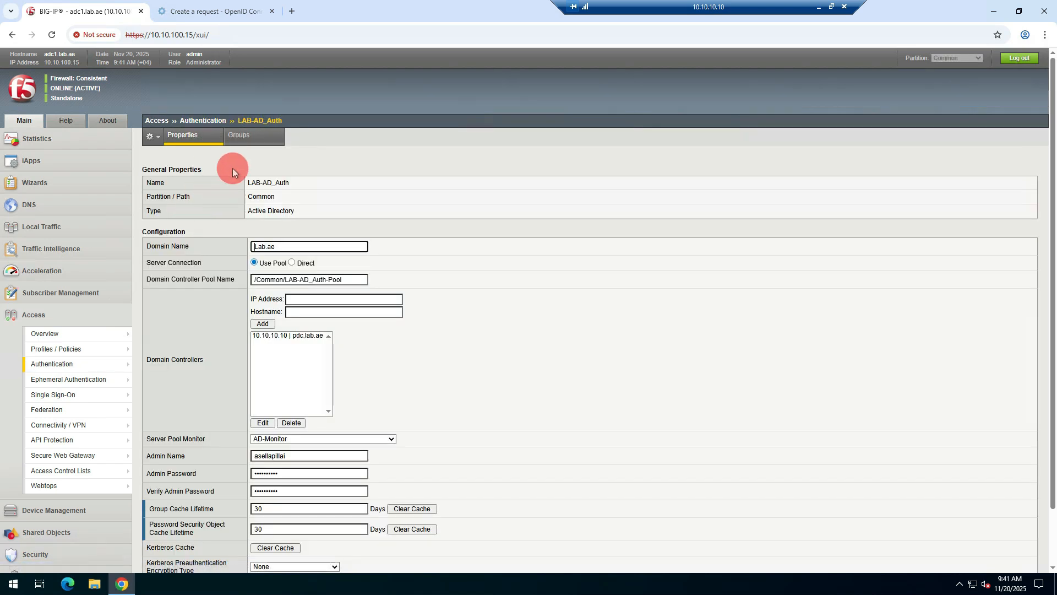
left_click(242, 137)
left_click(161, 404)
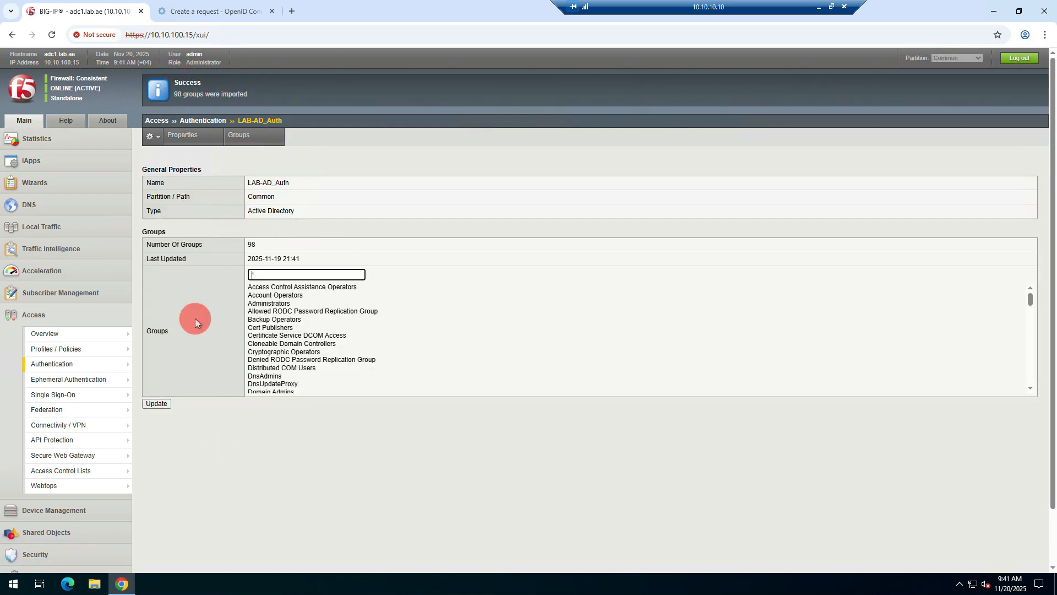
left_click(197, 141)
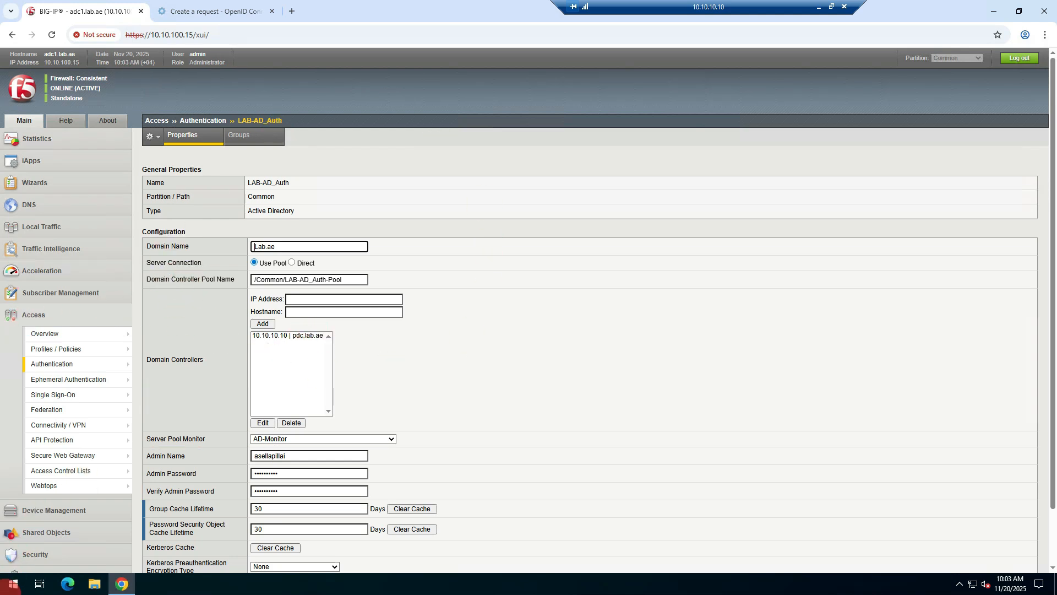
left_click(12, 584)
left_click(260, 289)
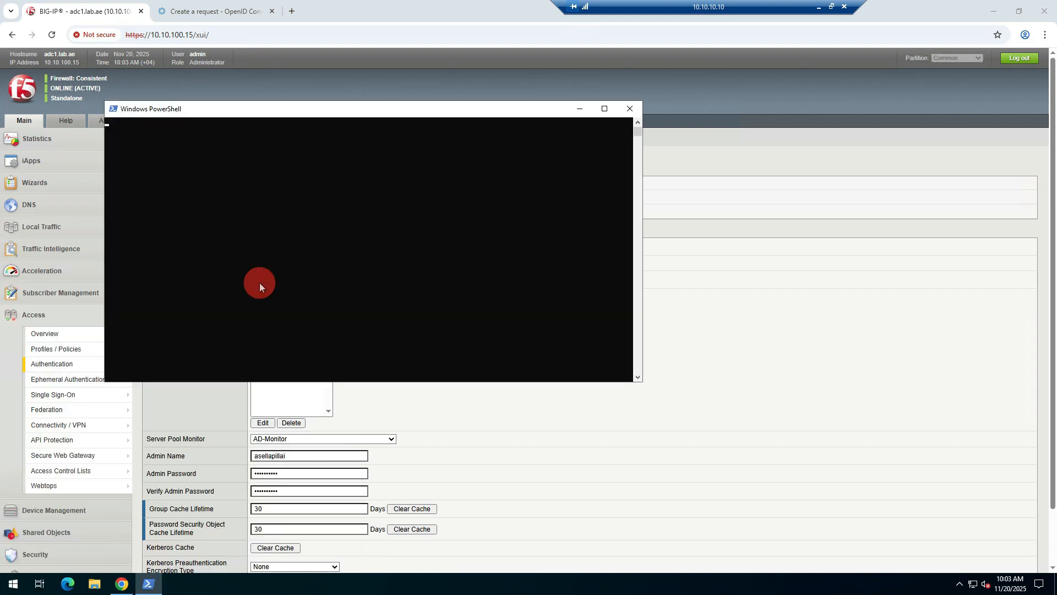
type("ssh admin@10.10.100.15")
key("Return")
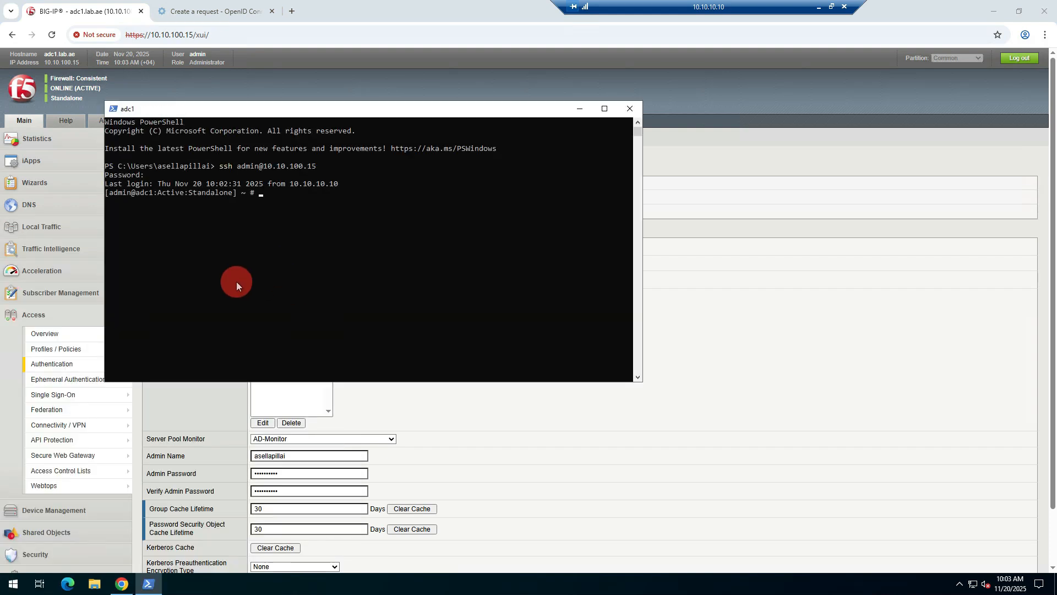
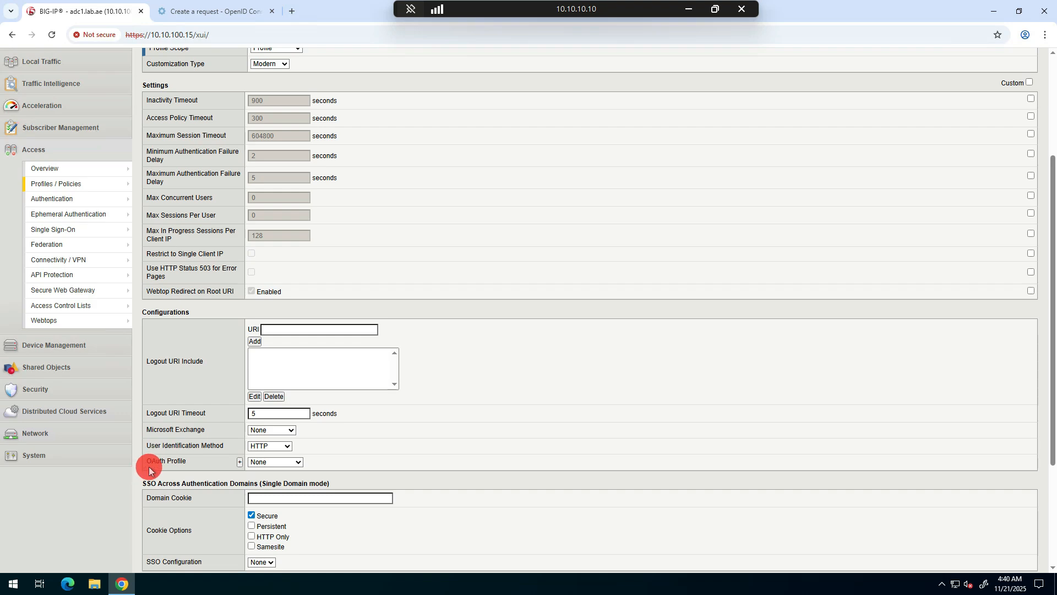
Set the access profile's OAuth Profile to Auth_Profile and enable the HTTP Only cookie option.
left_click(263, 462)
left_click(277, 498)
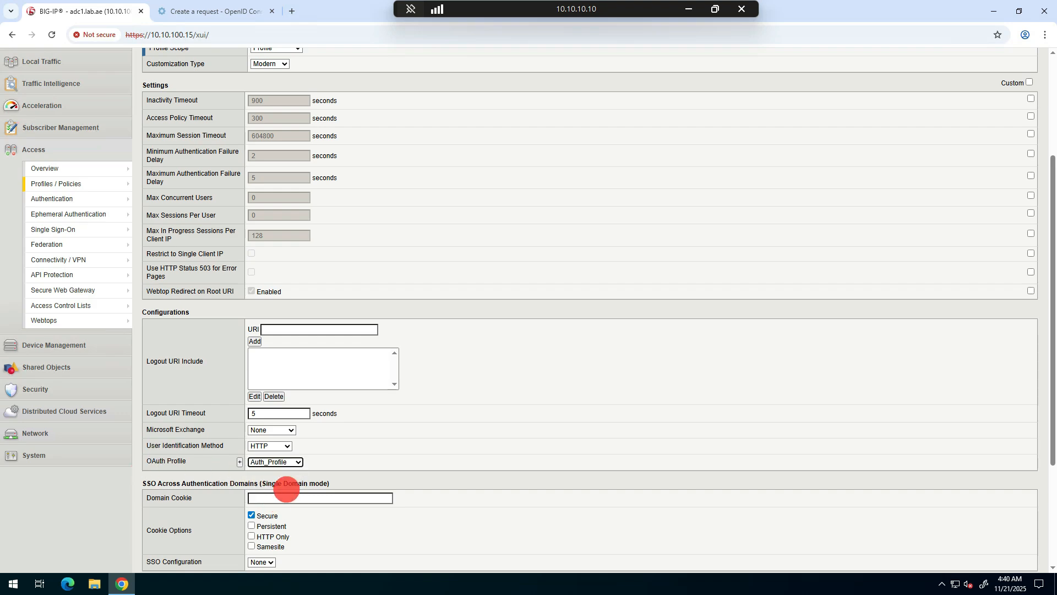
scroll(288, 481, "down", 3)
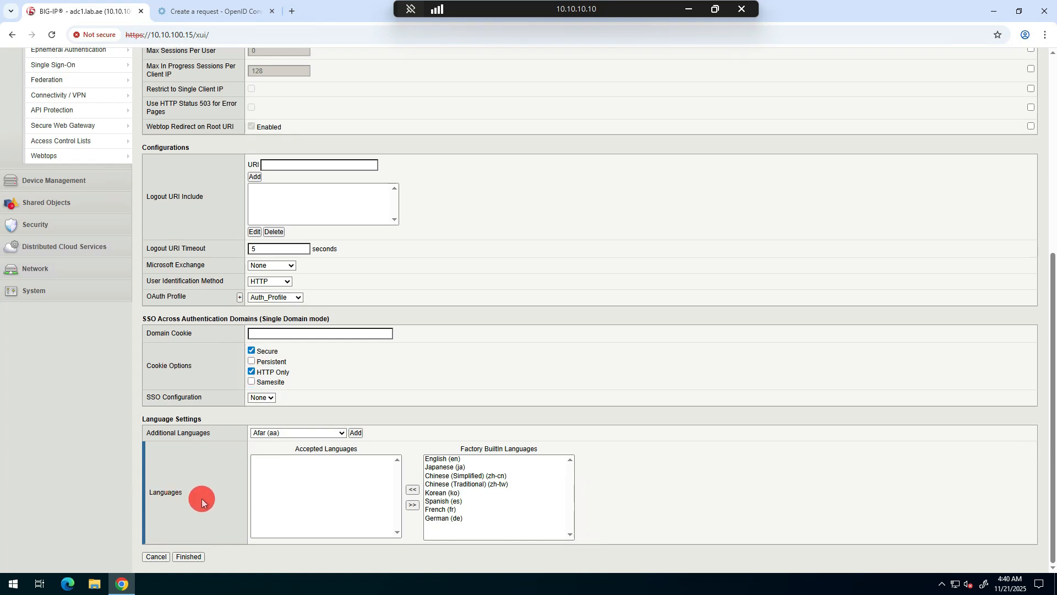
Add English (en) to the accepted languages and finish creating the access profile.
left_click(435, 459)
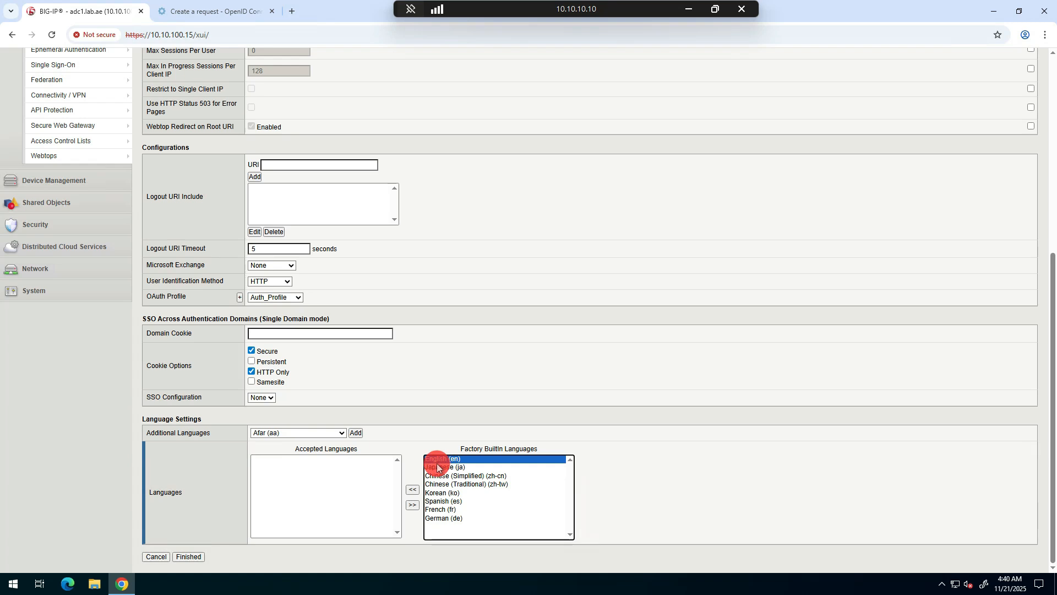
left_click(412, 489)
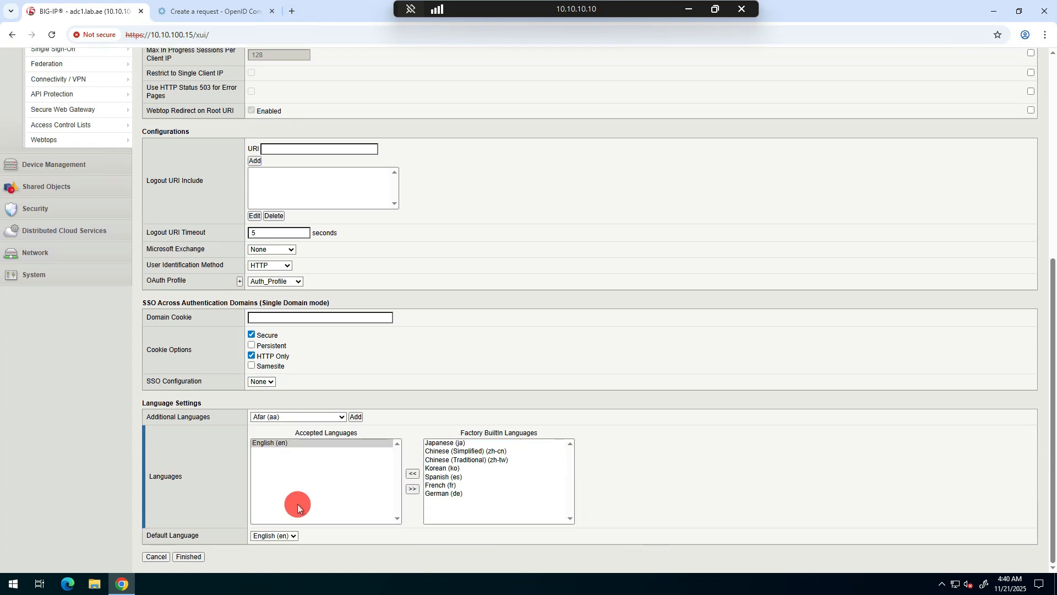
left_click(197, 557)
scroll(318, 401, "up", 2)
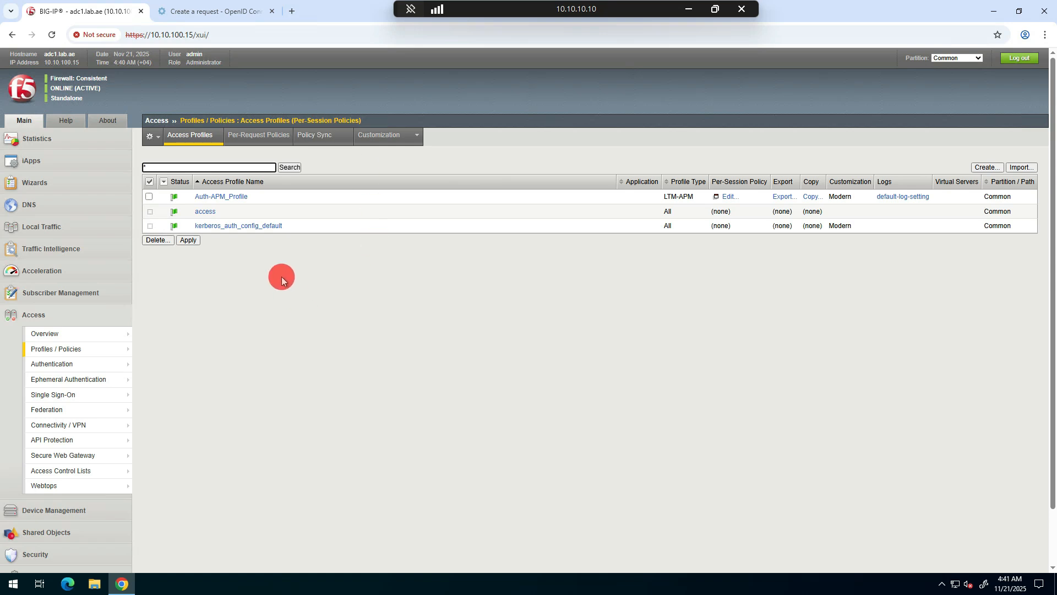
Open the access policy of Auth-APM_Profile in the Visual Policy Editor.
left_click(247, 196)
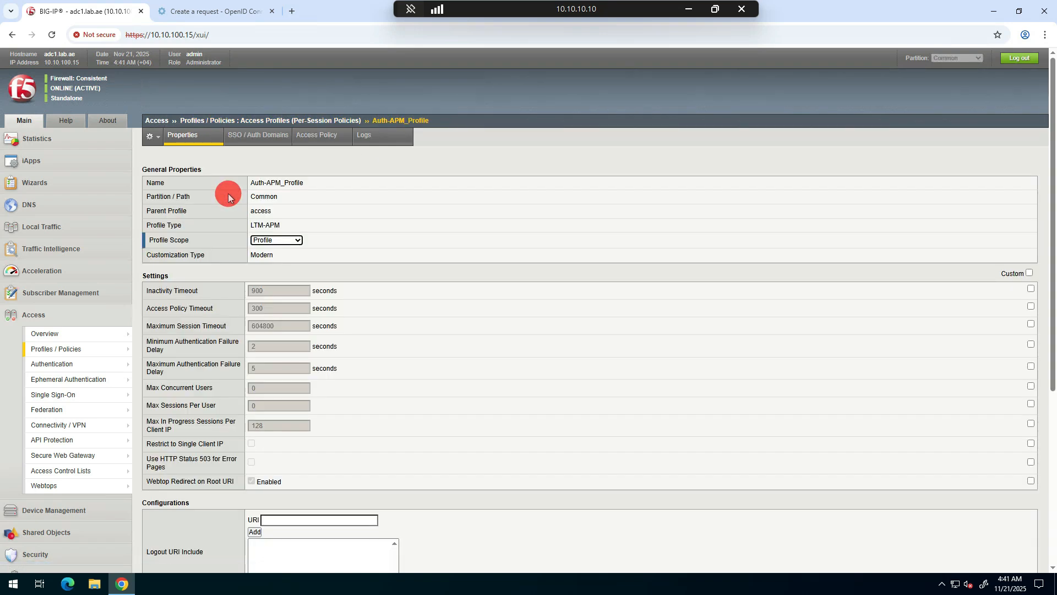
left_click(320, 142)
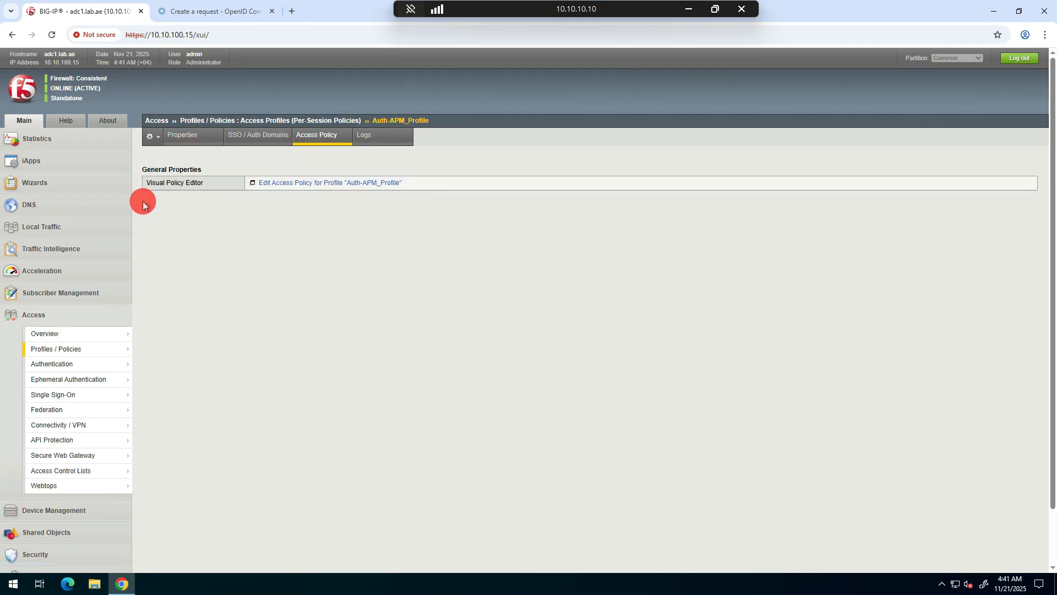
left_click(296, 184)
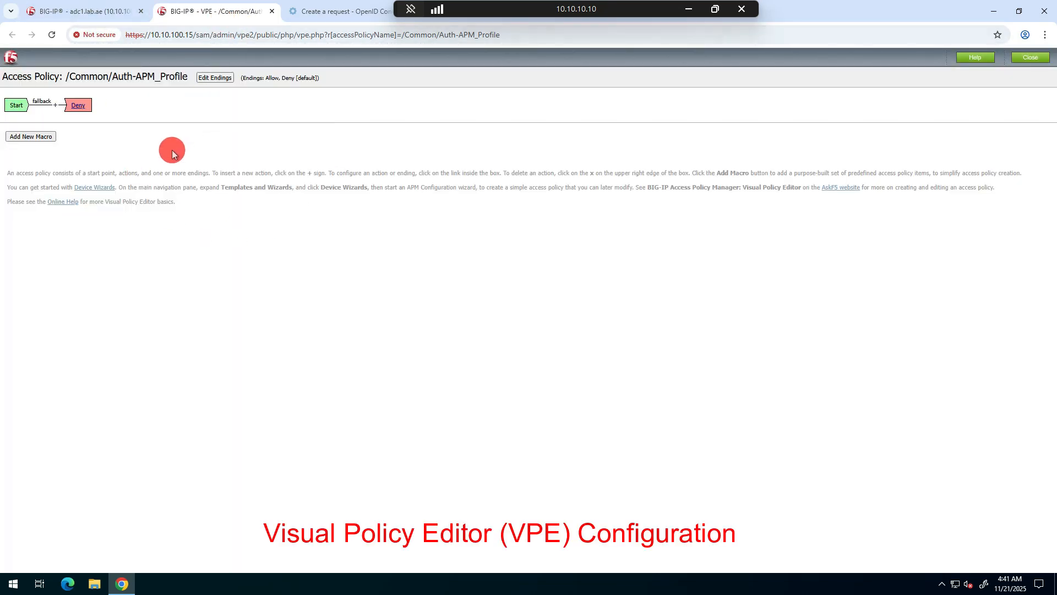
Insert a Logon Page action after Start in the access policy and save it with its default settings.
left_click(55, 105)
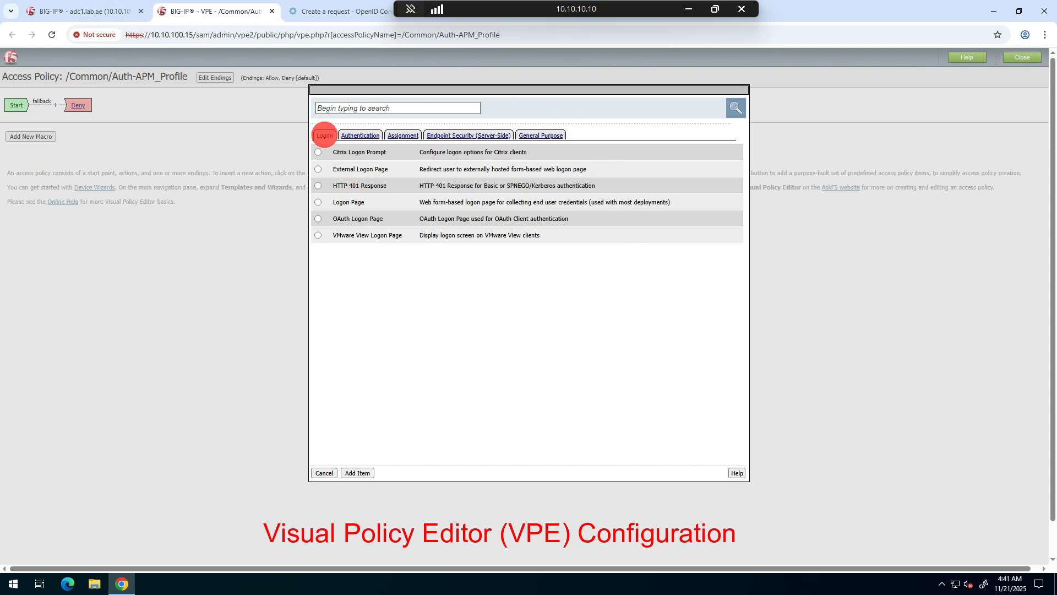
left_click(319, 203)
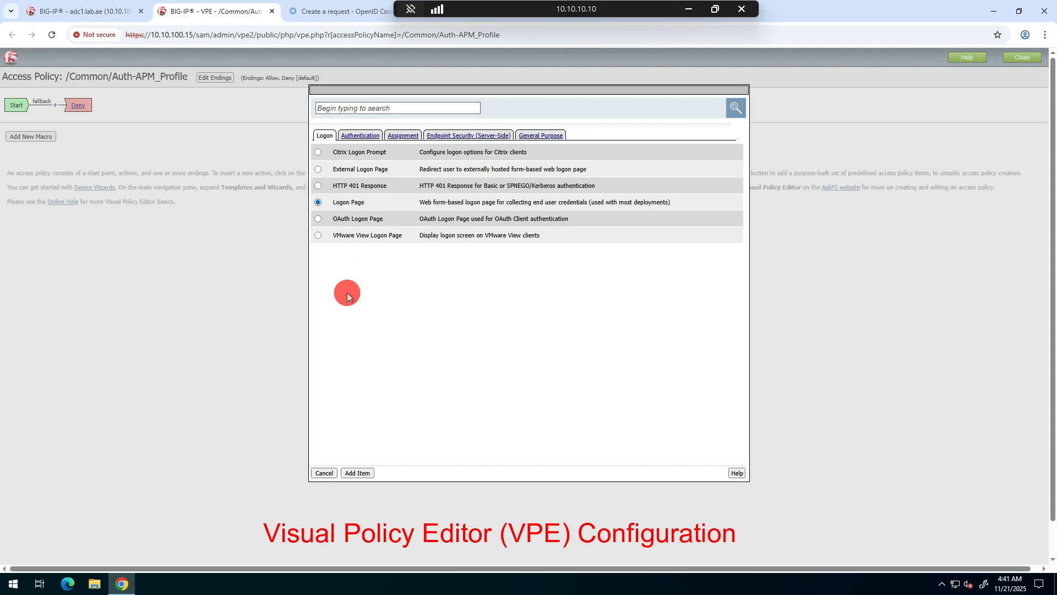
left_click(364, 473)
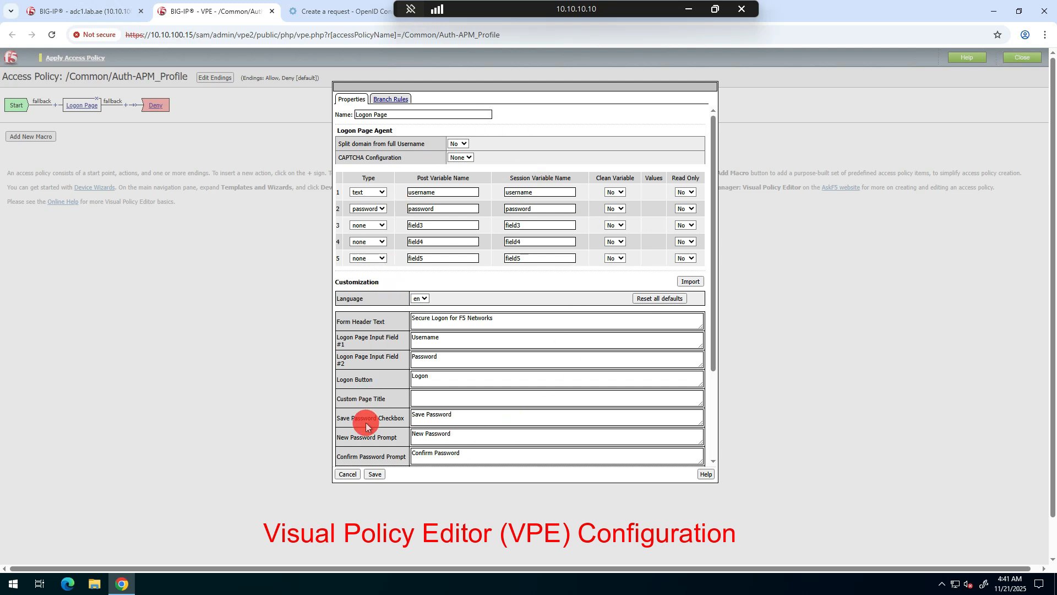
left_click(375, 475)
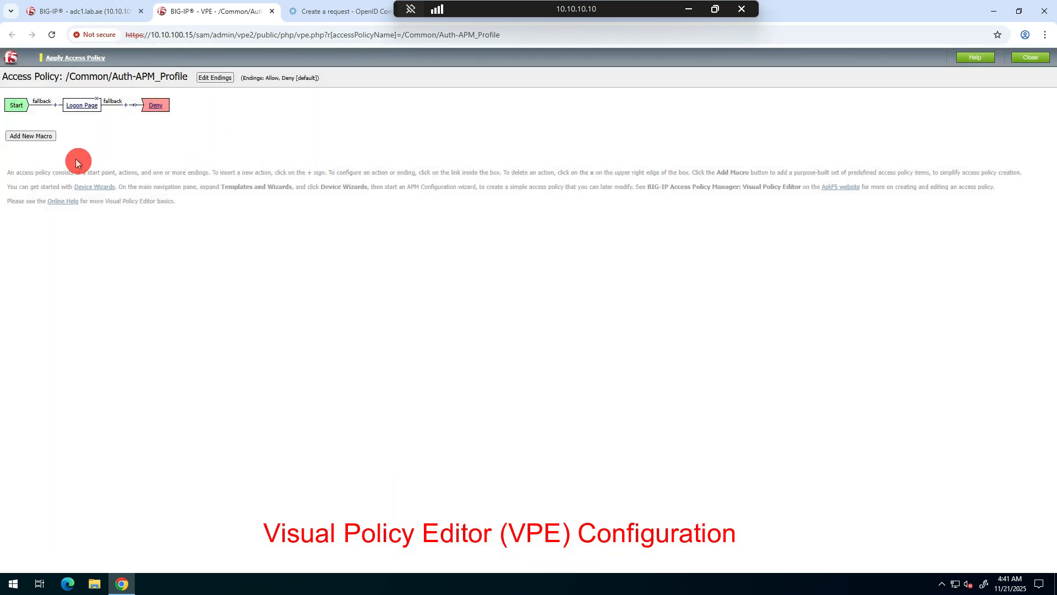
Insert an AD Auth action after the Logon Page, with /Common/LAB-AD_Auth as its server, and save it.
left_click(126, 106)
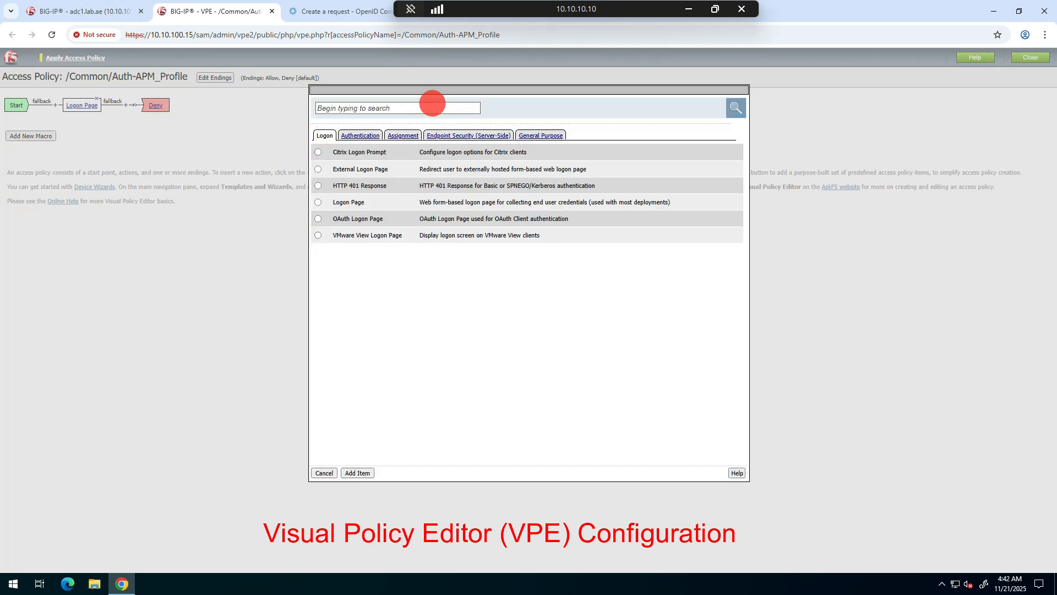
left_click(352, 136)
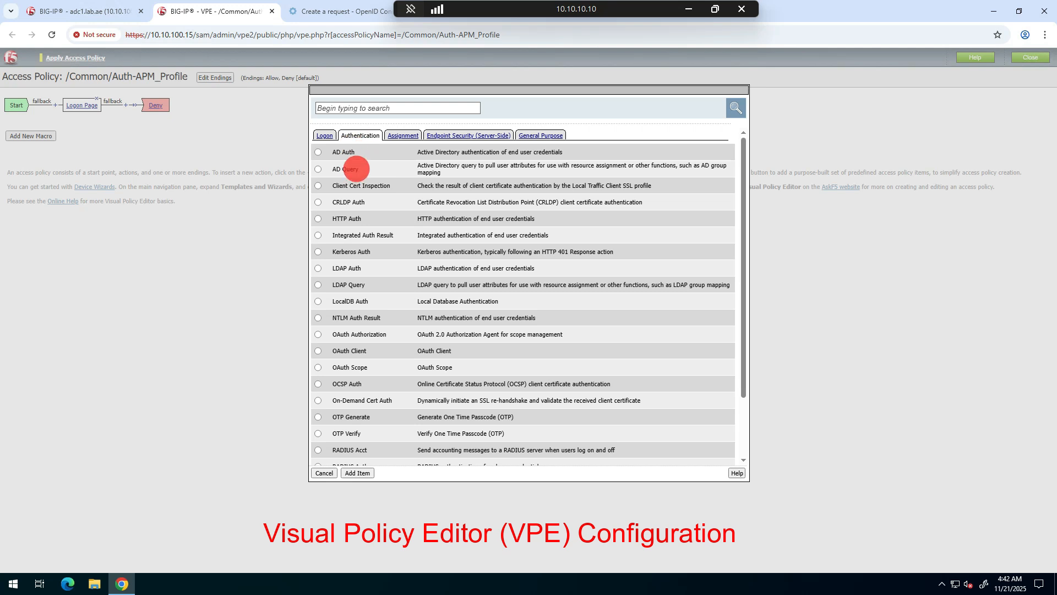
left_click(318, 153)
left_click(352, 475)
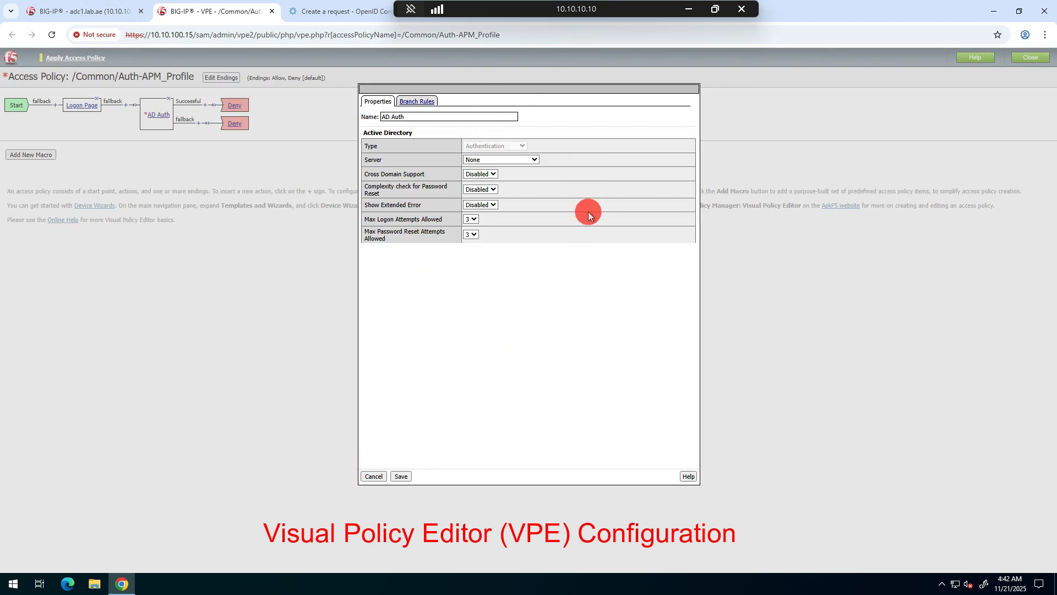
left_click(480, 159)
left_click(495, 186)
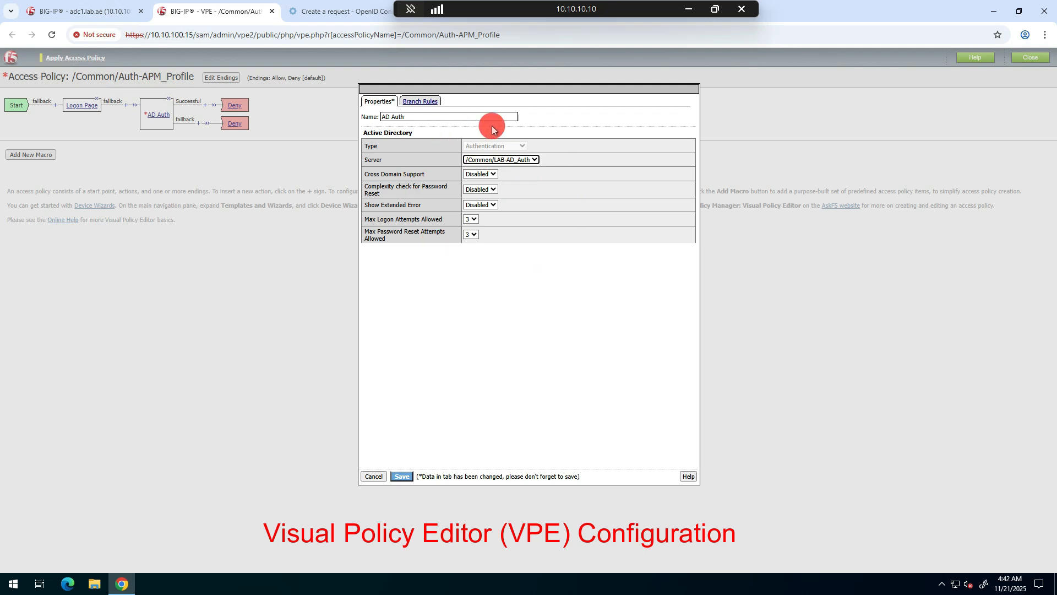
left_click(402, 478)
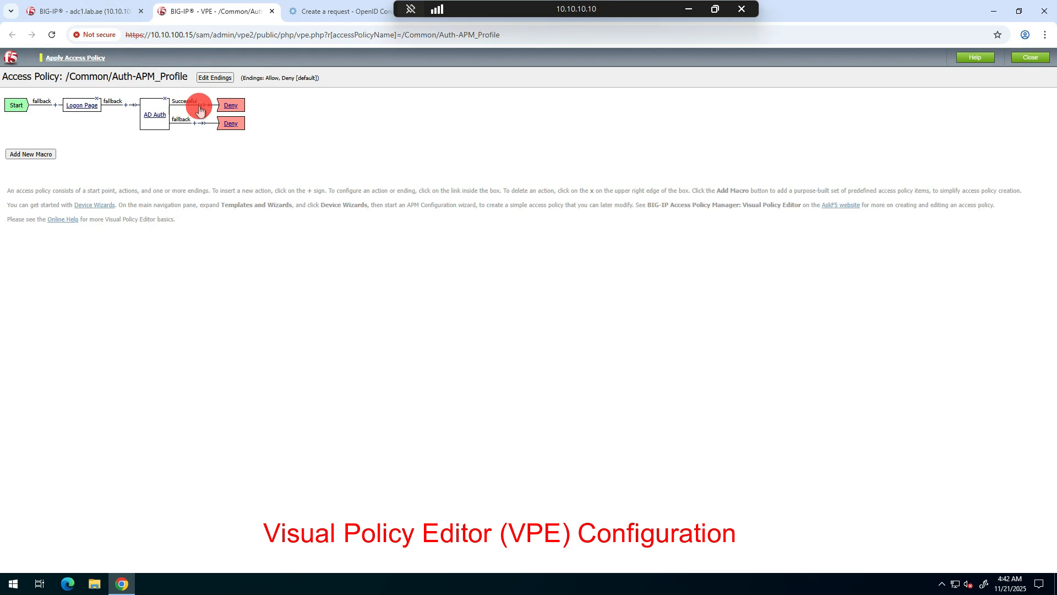
Insert an AD Query action on the Successful branch of AD Auth and set its server to /Common/LAB-AD_Auth.
left_click(200, 107)
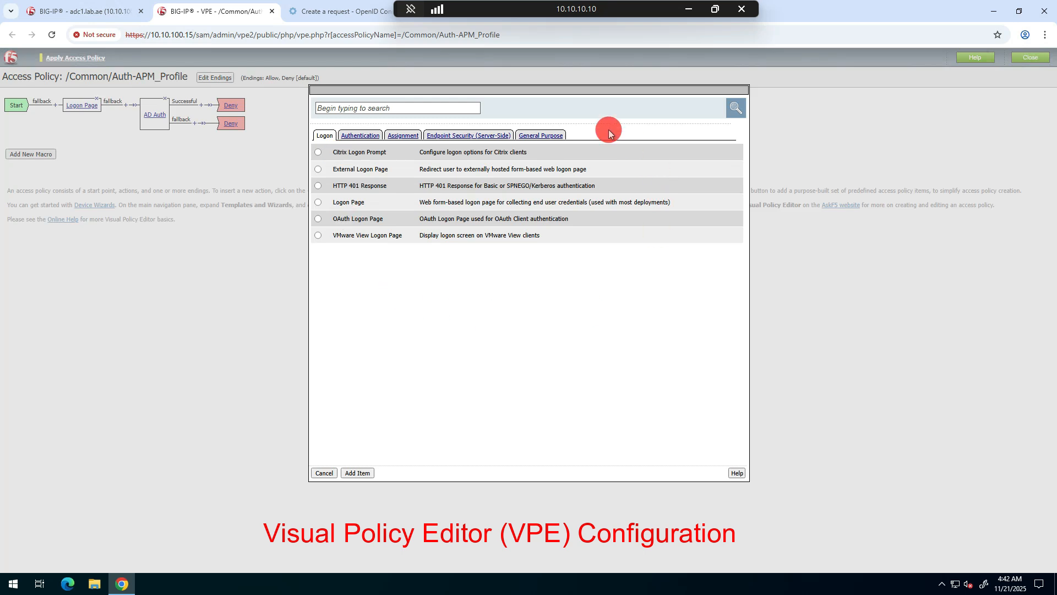
left_click(360, 136)
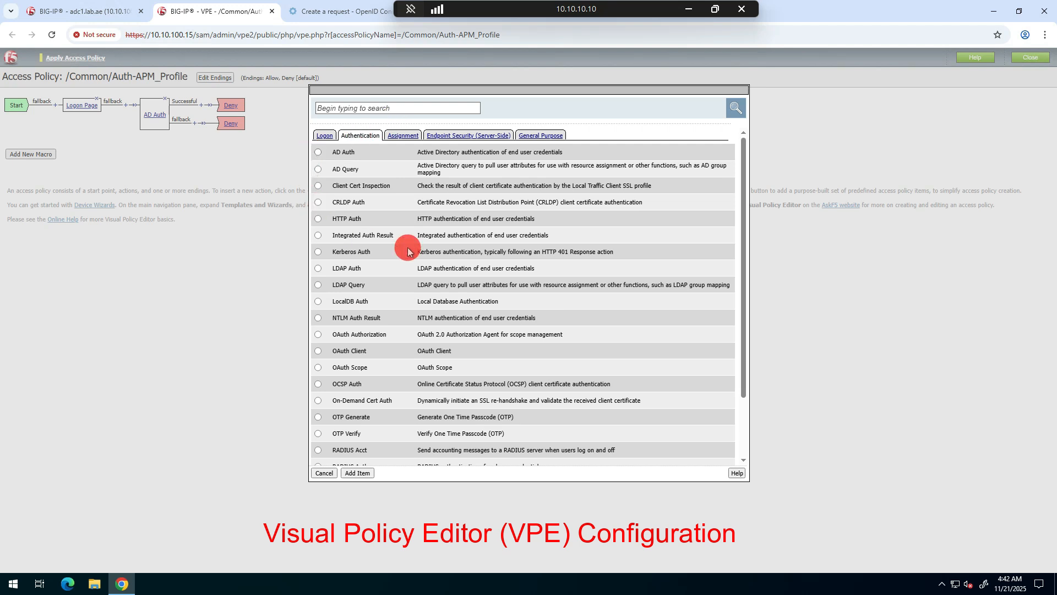
left_click(319, 169)
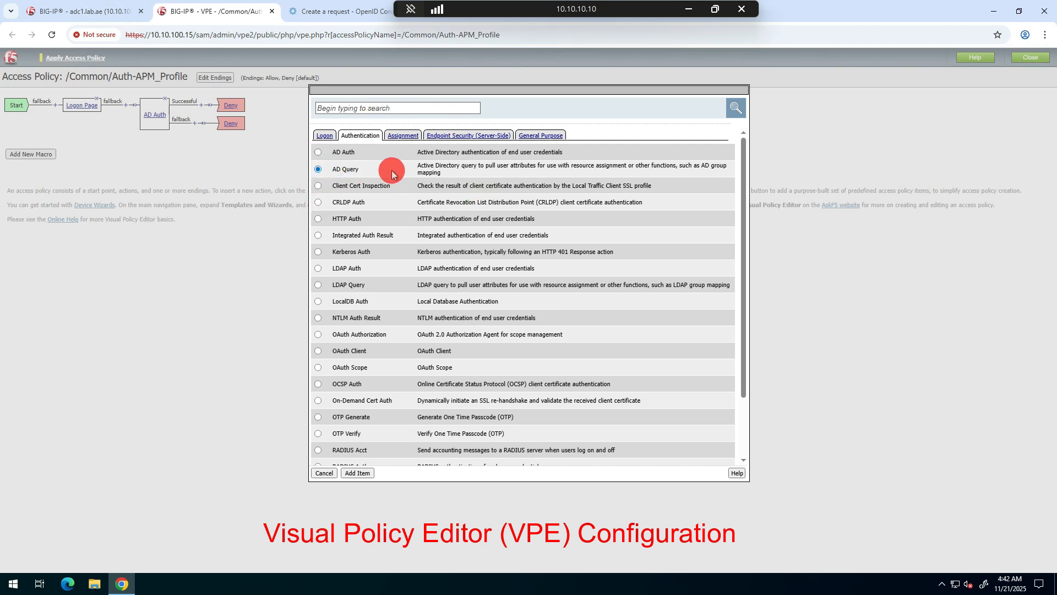
left_click(362, 474)
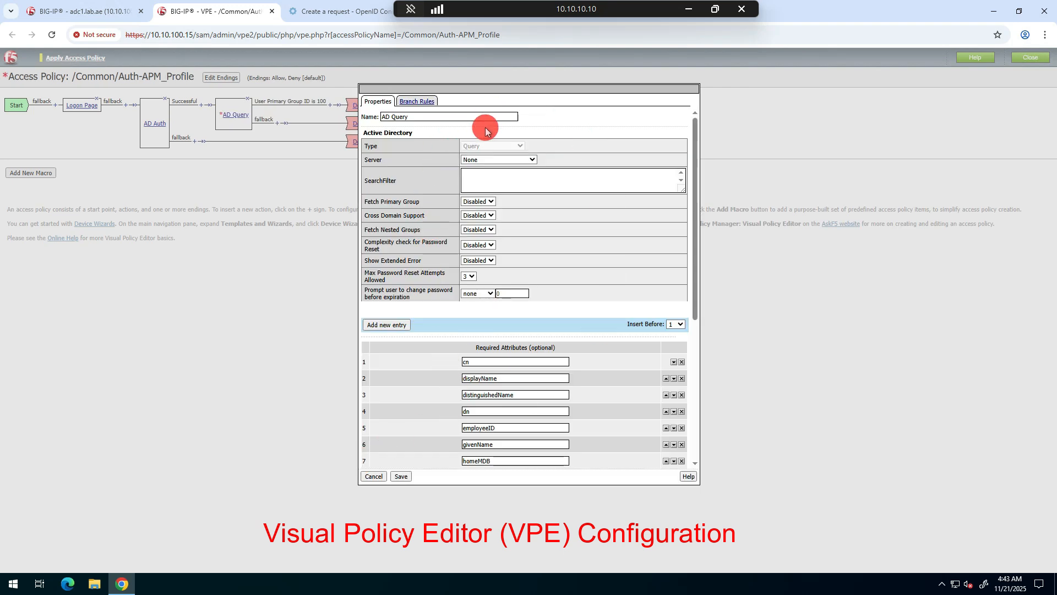
left_click(480, 160)
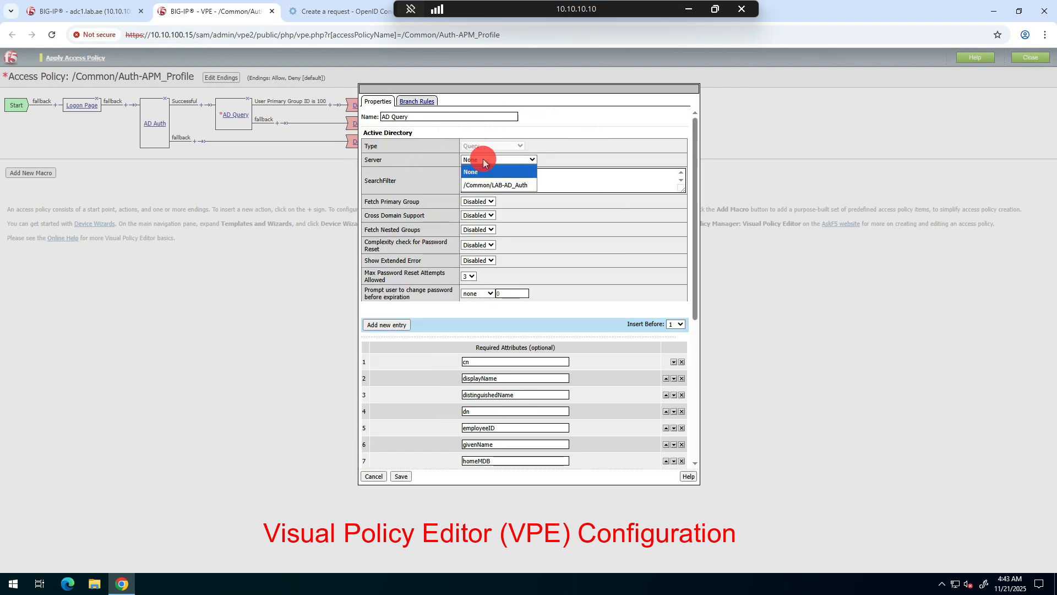
left_click(483, 185)
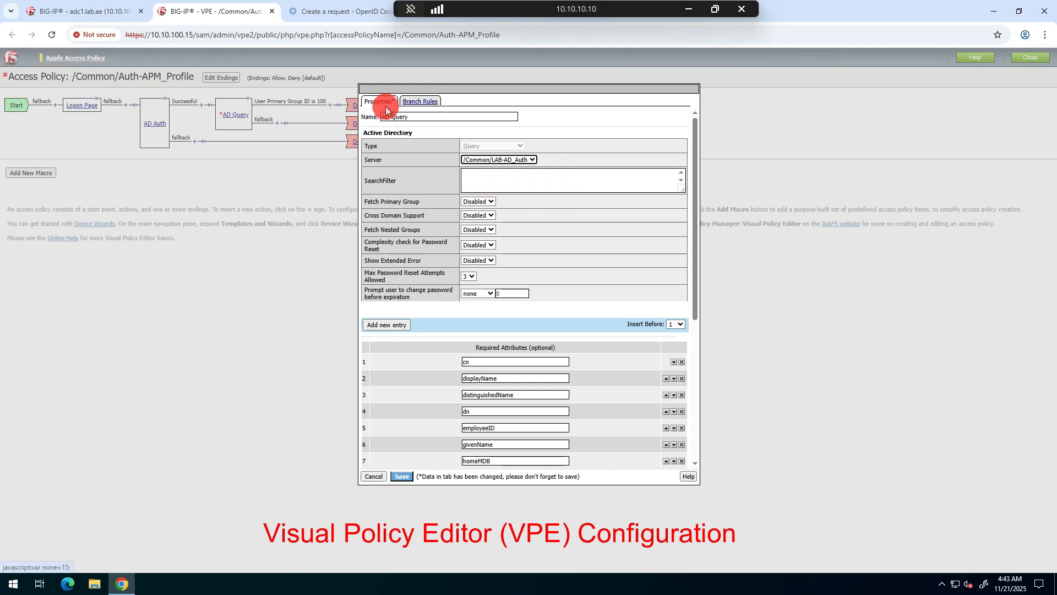
Replace the AD Query's "User Primary Group ID is 100" branch rule with a new rule named Successful.
left_click(416, 101)
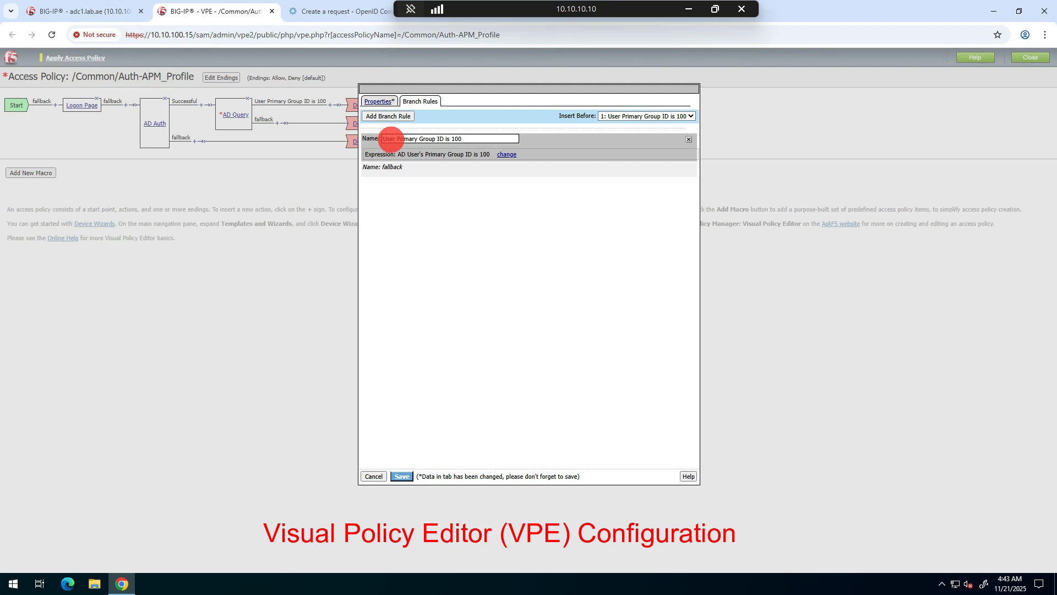
left_click(686, 142)
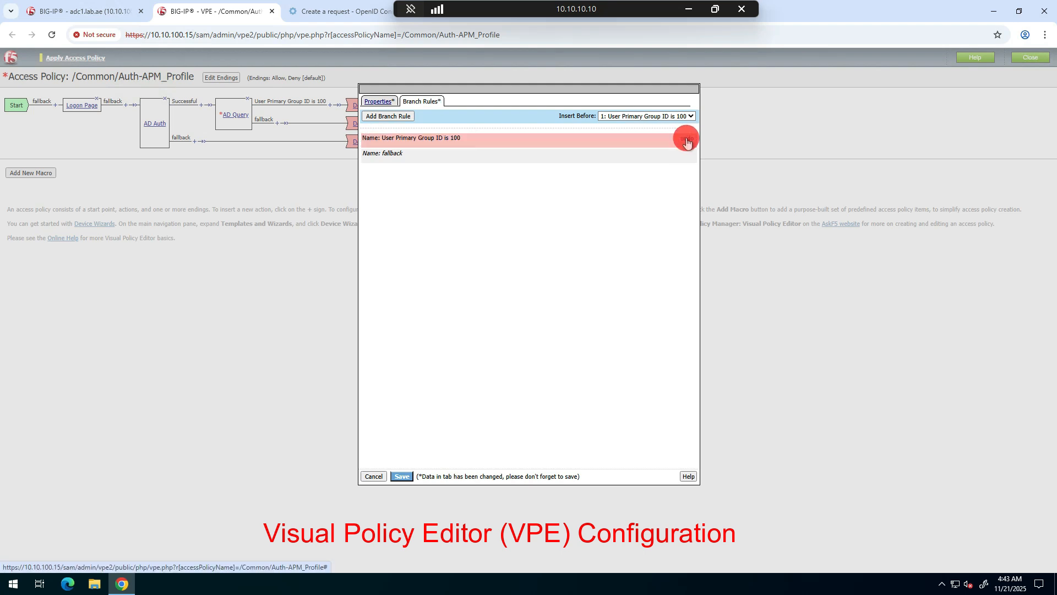
left_click(389, 118)
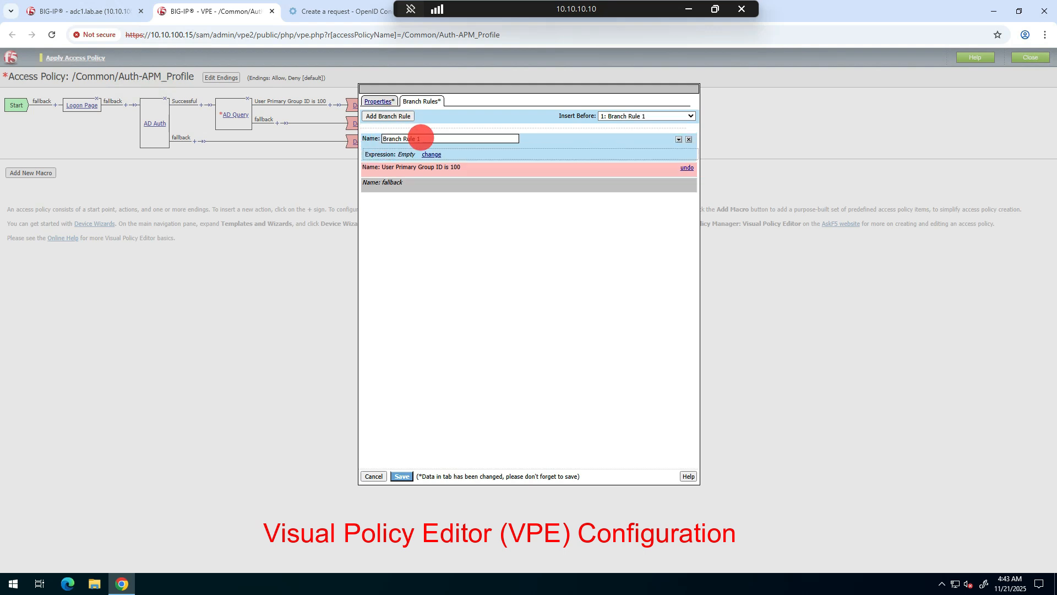
left_click_drag(421, 139, 382, 138)
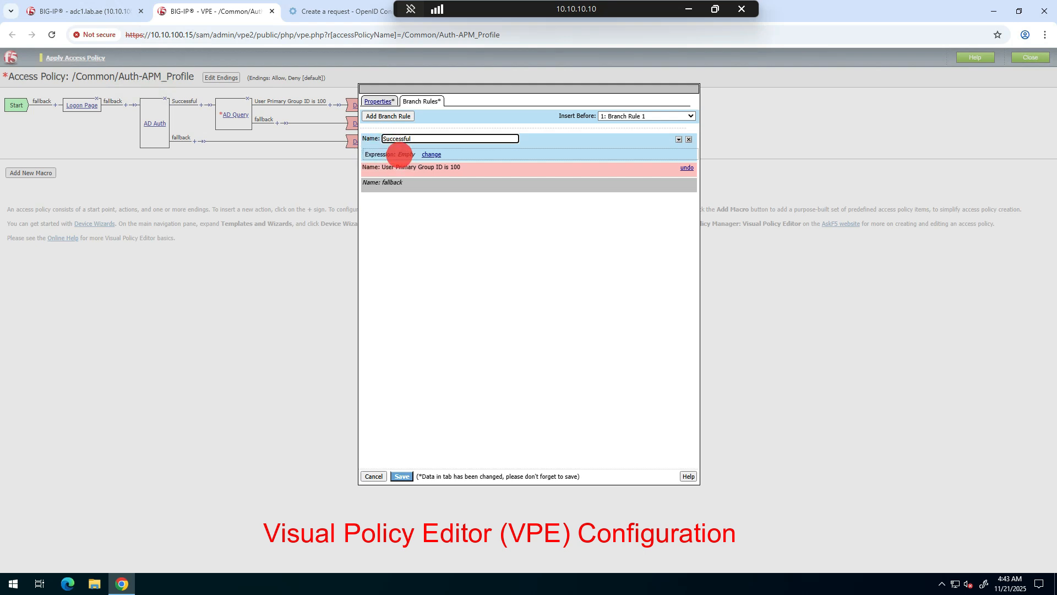
Give the Successful branch rule an AD Query expression with the condition AD Query Passed, set to Passed.
left_click(438, 156)
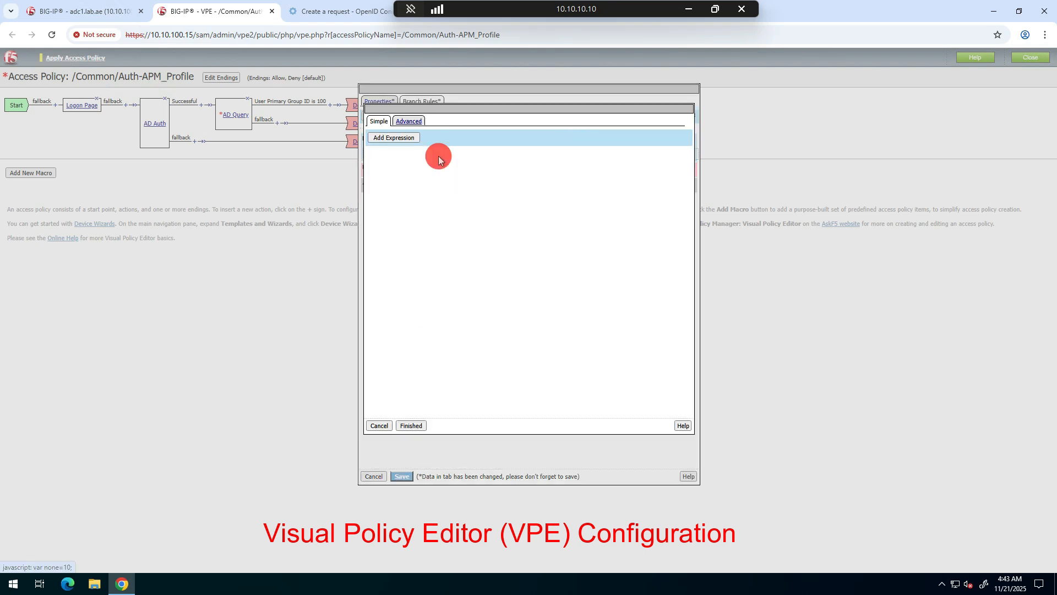
left_click(383, 137)
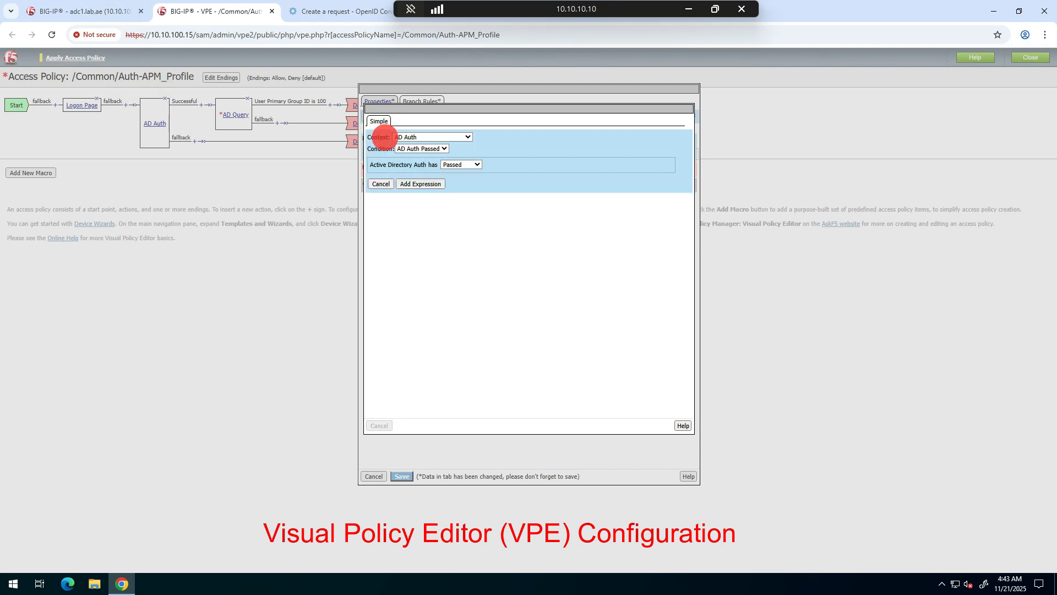
left_click(413, 137)
left_click(408, 160)
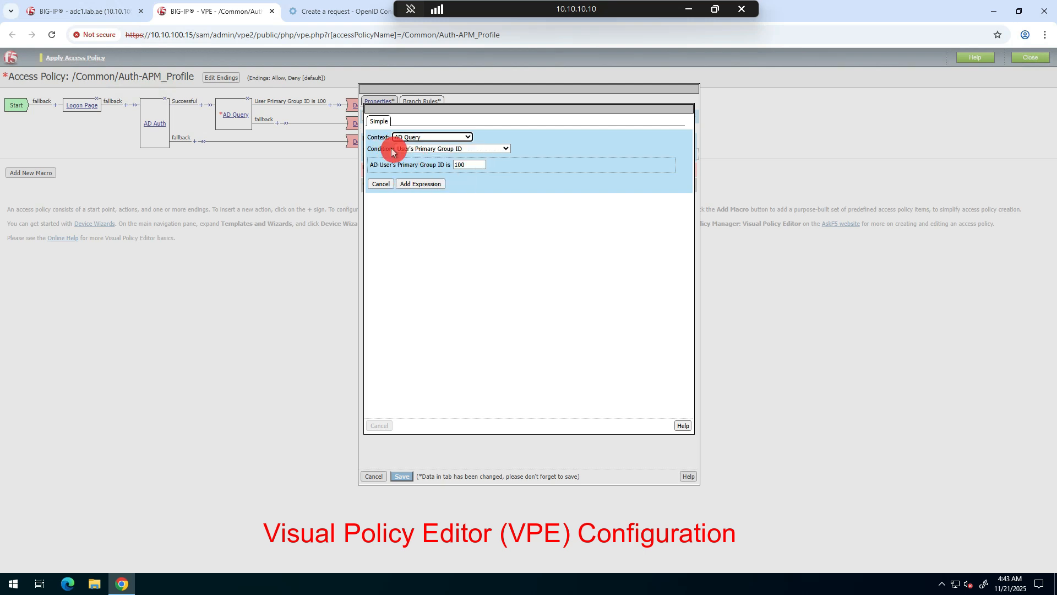
left_click(417, 149)
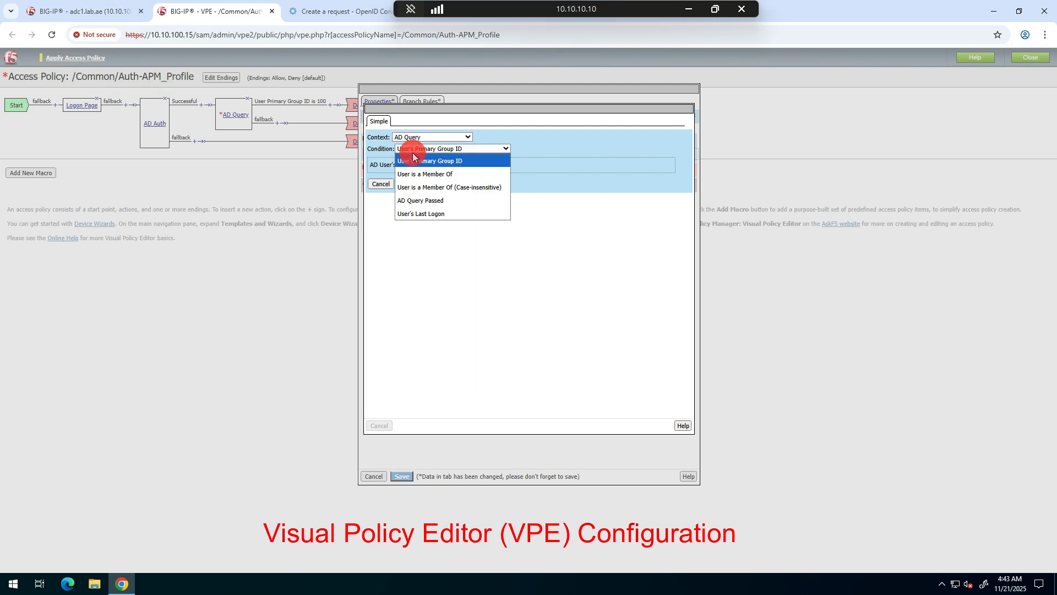
left_click(413, 200)
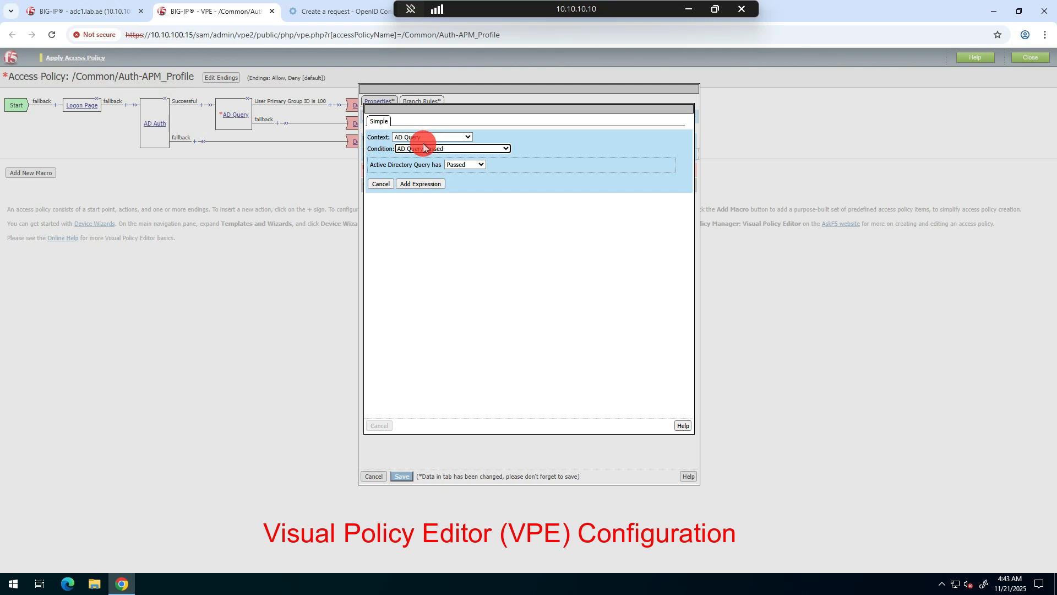
left_click(429, 185)
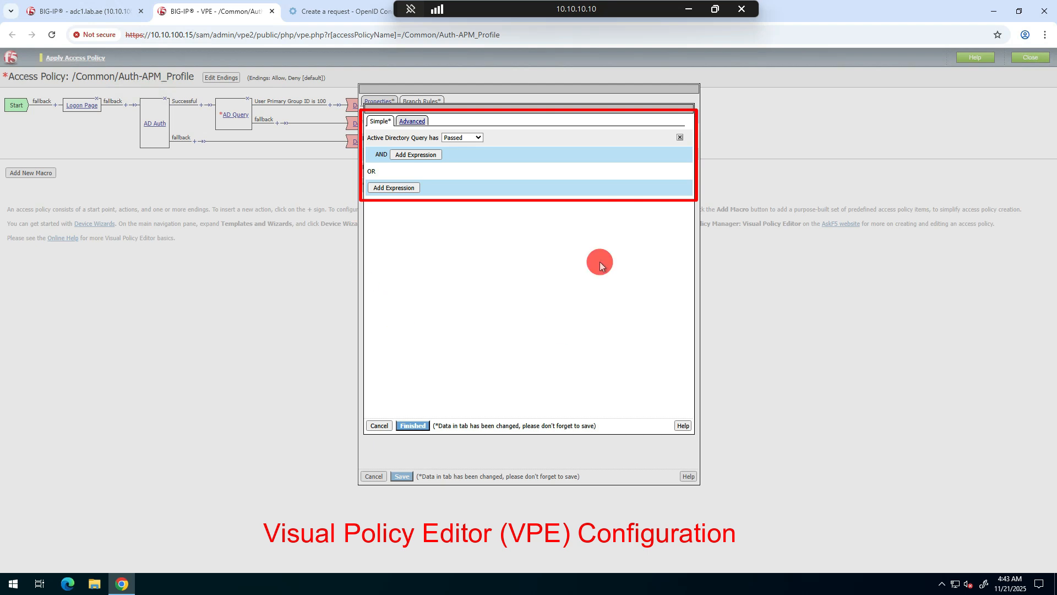
left_click(412, 426)
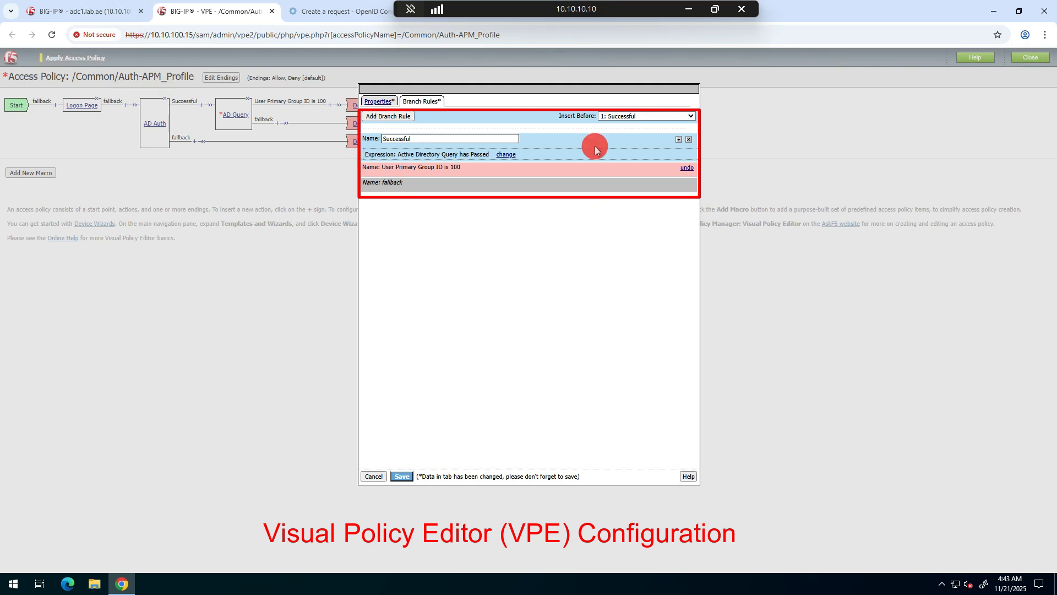
Save the AD Query action and insert an OAuth Authorization action on its Successful branch.
left_click(387, 103)
left_click(412, 477)
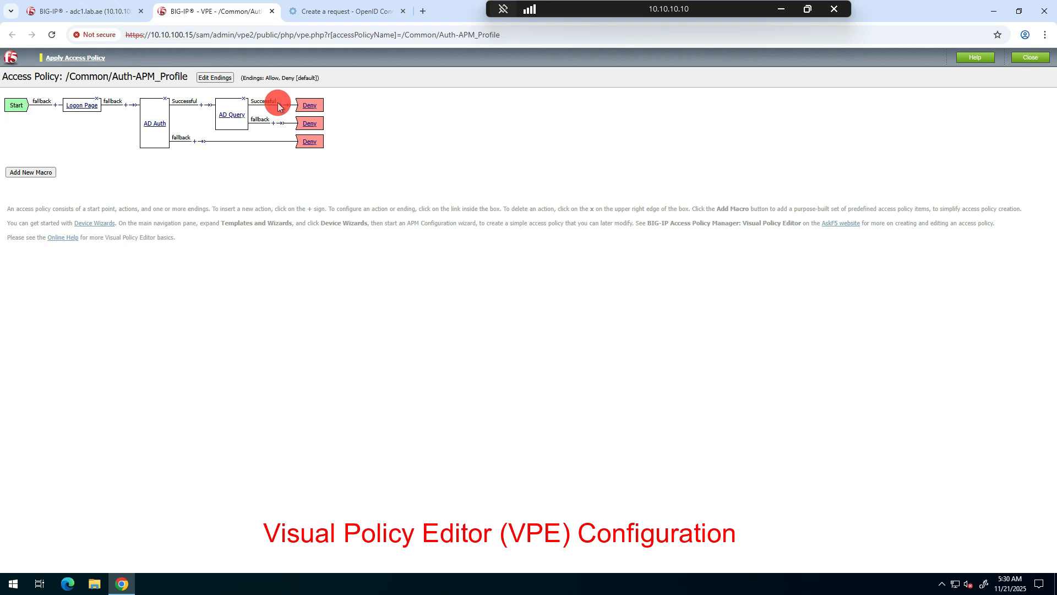
left_click(280, 104)
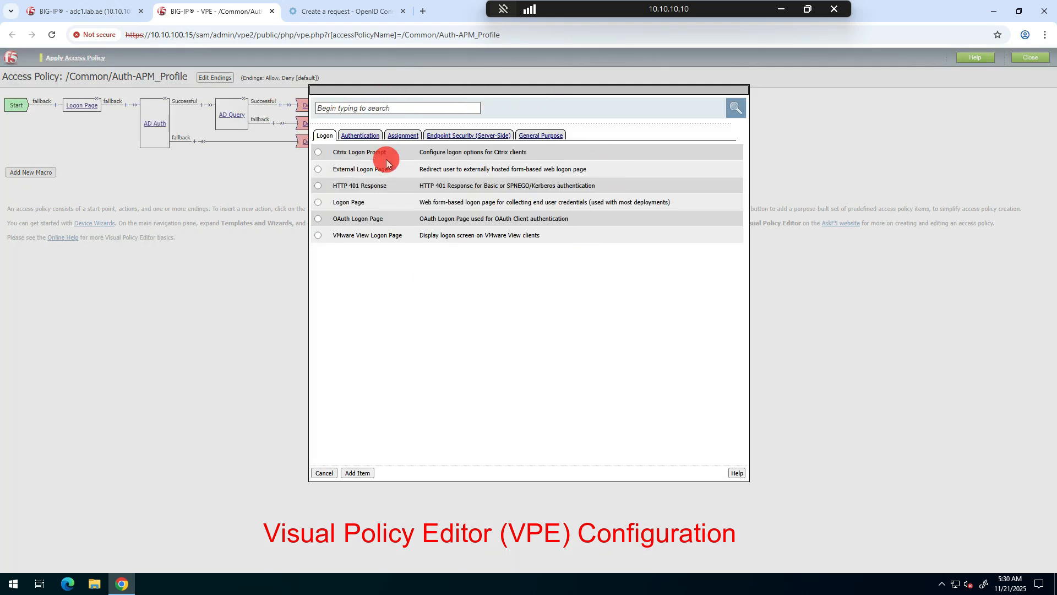
left_click(360, 136)
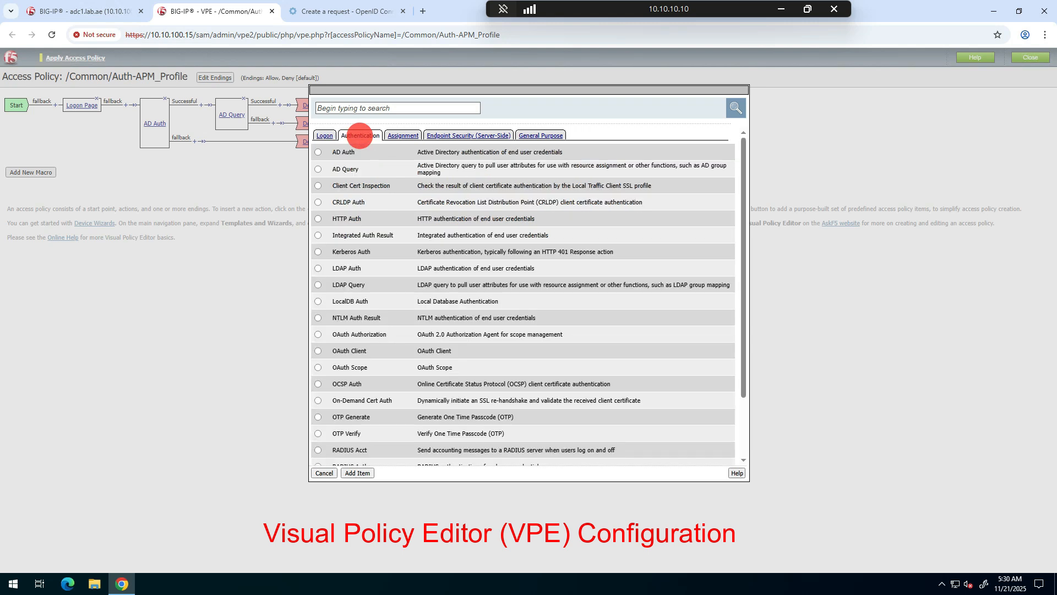
left_click(318, 334)
left_click(358, 474)
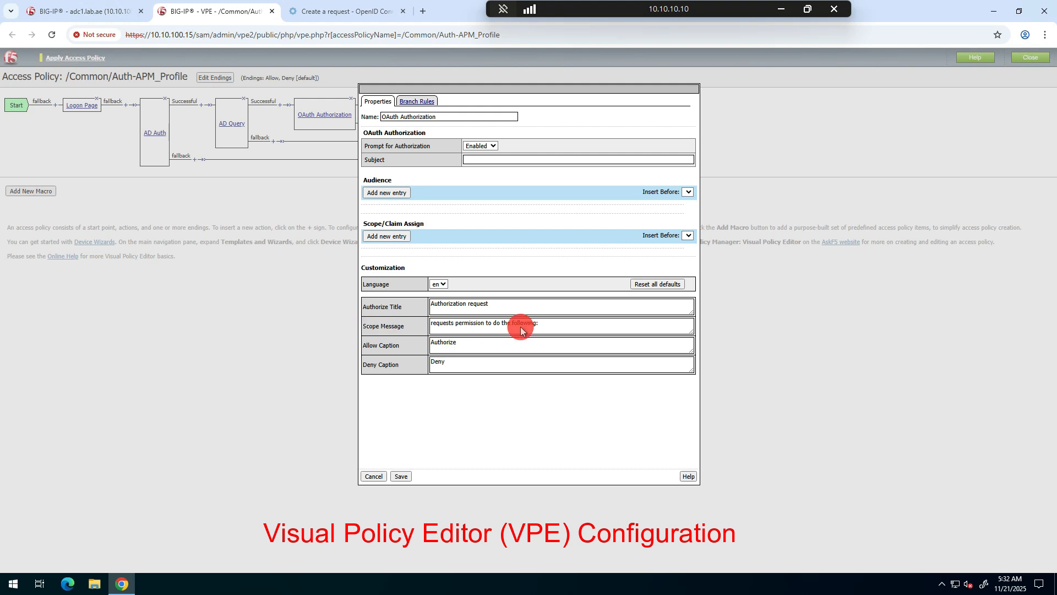
Set the OAuth Authorization scope message to "Hey %{session.ad.last.attr.givenName}! The APP Oidc-Debugger Requesting your permission to access the below." and save the action.
left_click(542, 325)
left_click_drag(543, 325, 433, 320)
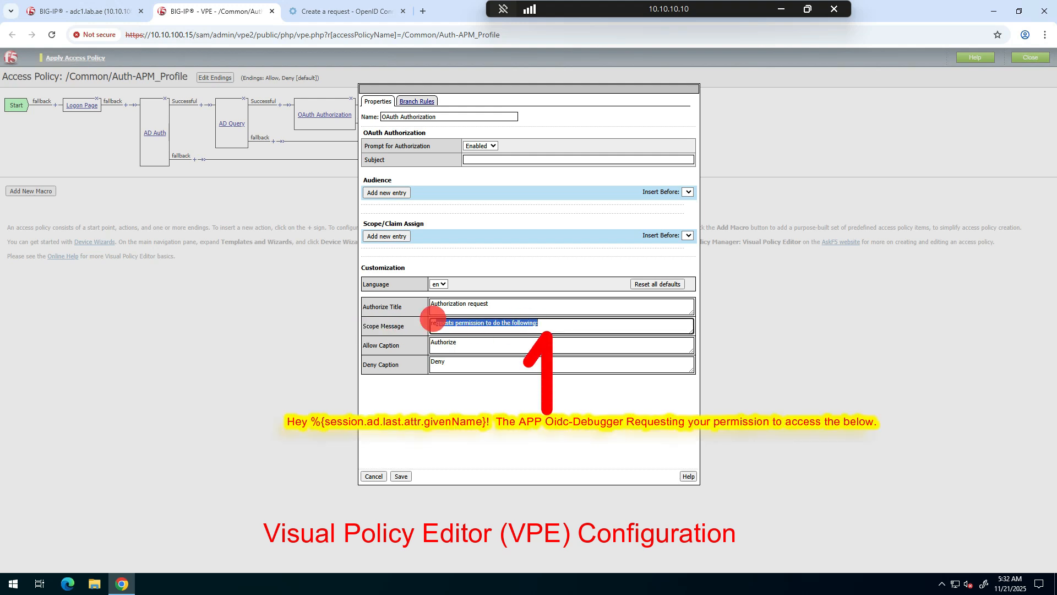
type("Hey %{session.ad.last.attr.givenName}!  The APP Oidc-Debugger Requesting your permission to access the below.")
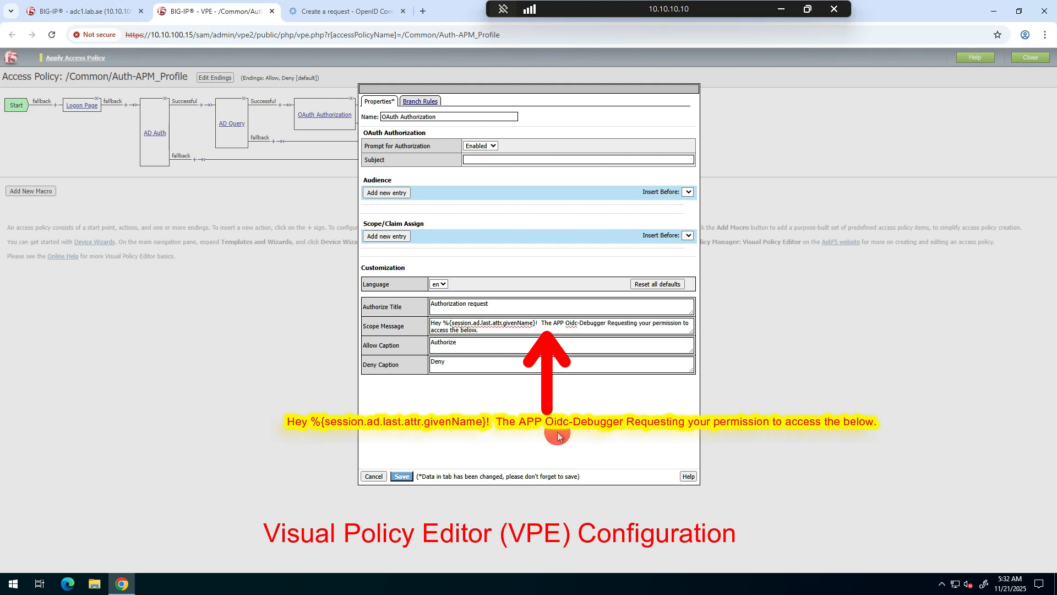
left_click(405, 477)
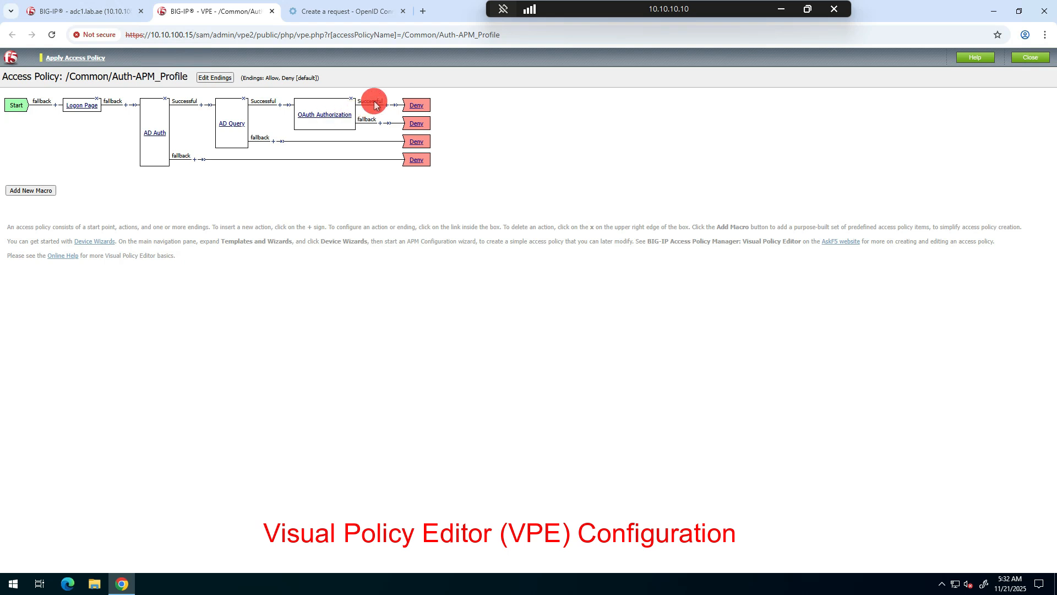
Change the ending of OAuth Authorization's Successful branch to Allow and apply the access policy.
left_click(415, 105)
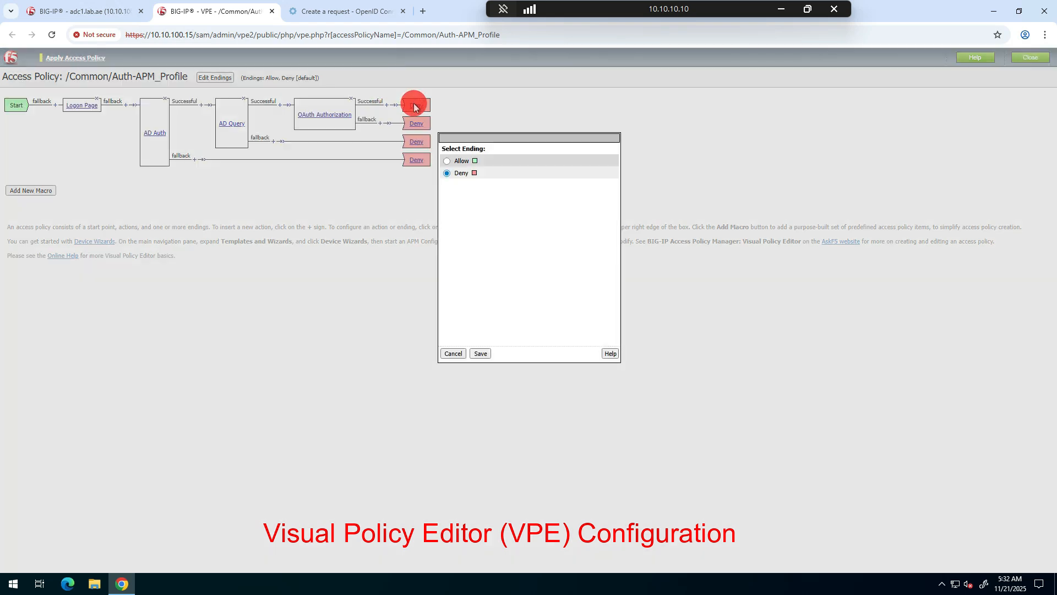
left_click(449, 162)
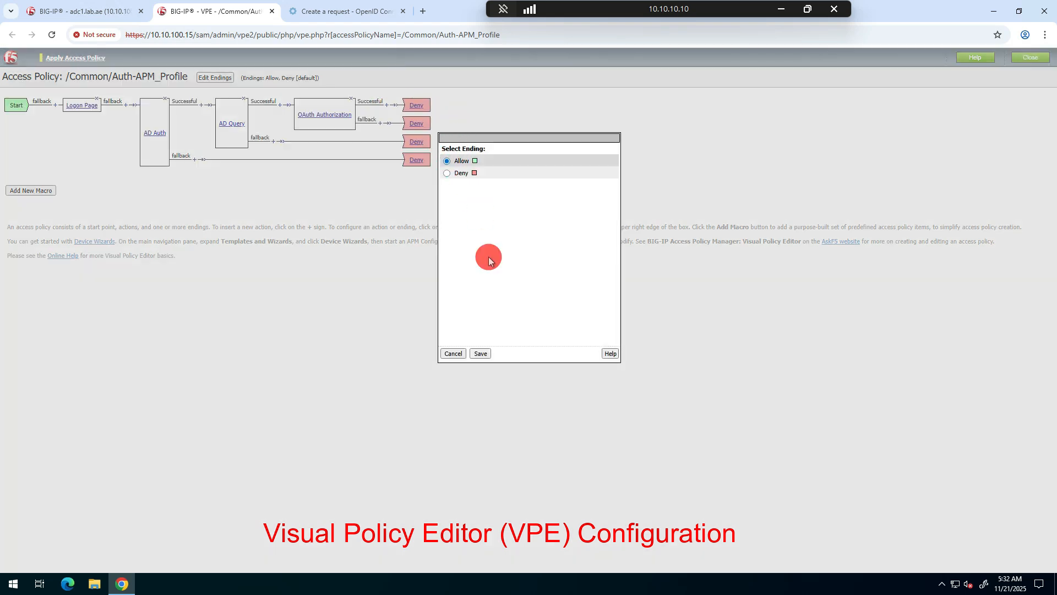
left_click(482, 354)
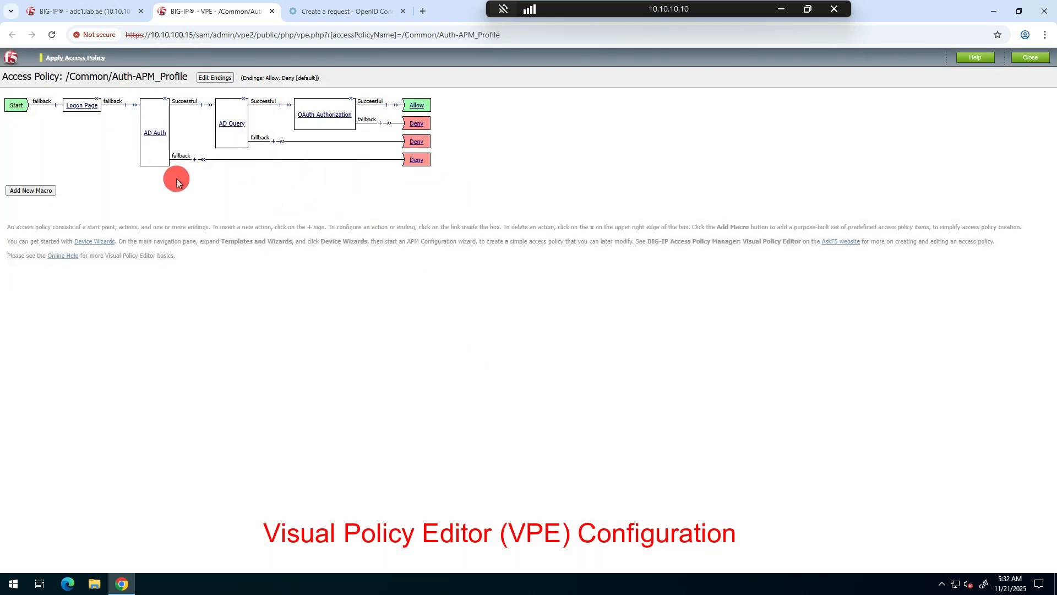
left_click(73, 59)
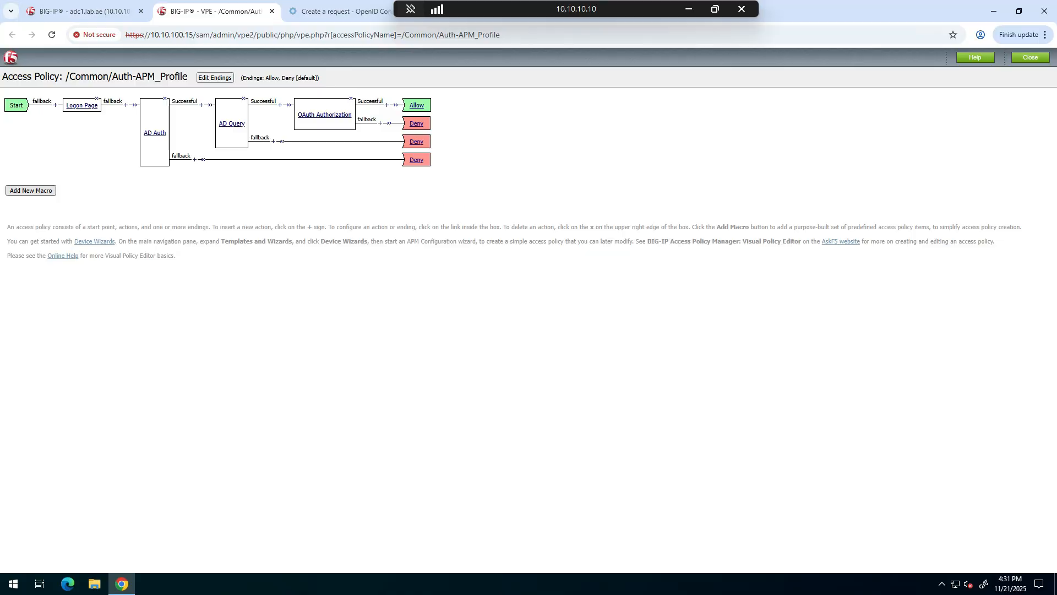
Assign the access profile Auth-APM_Profile to the virtual server OpenID-Auth-Server_Vs and update it.
left_click(78, 18)
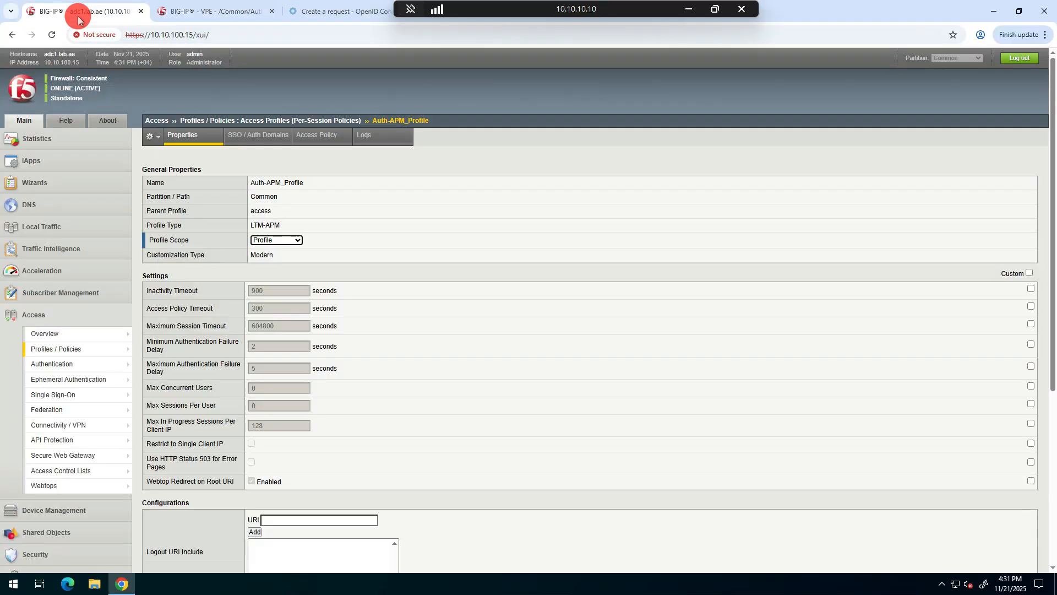
left_click(41, 227)
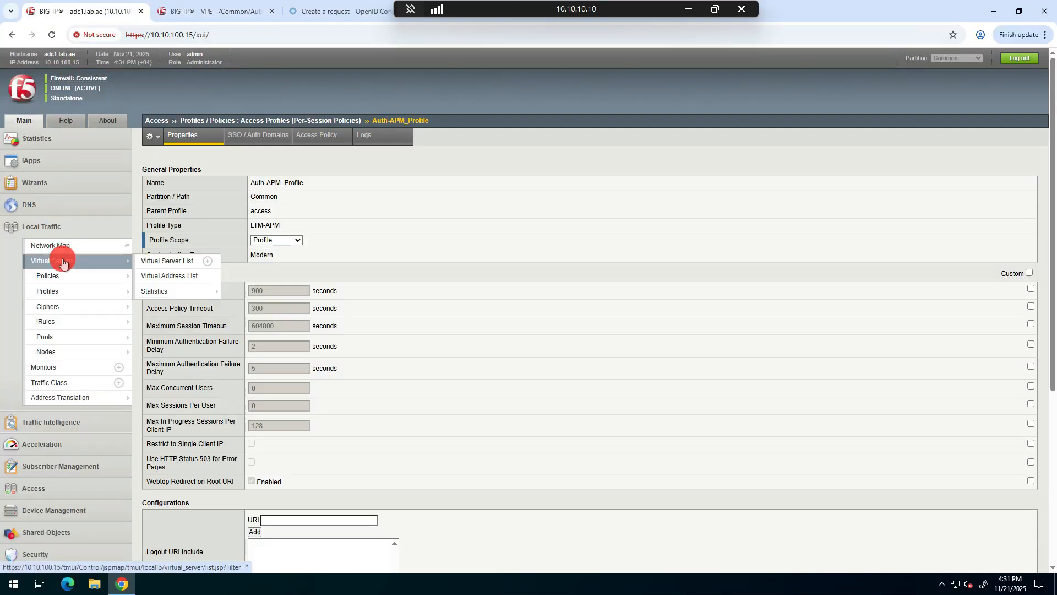
left_click(57, 259)
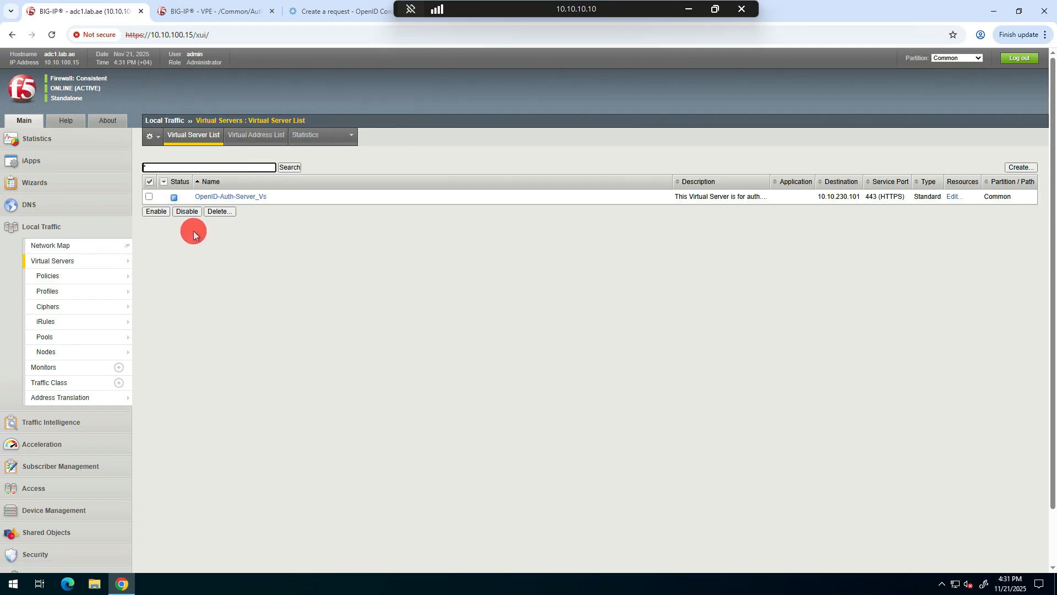
left_click(224, 197)
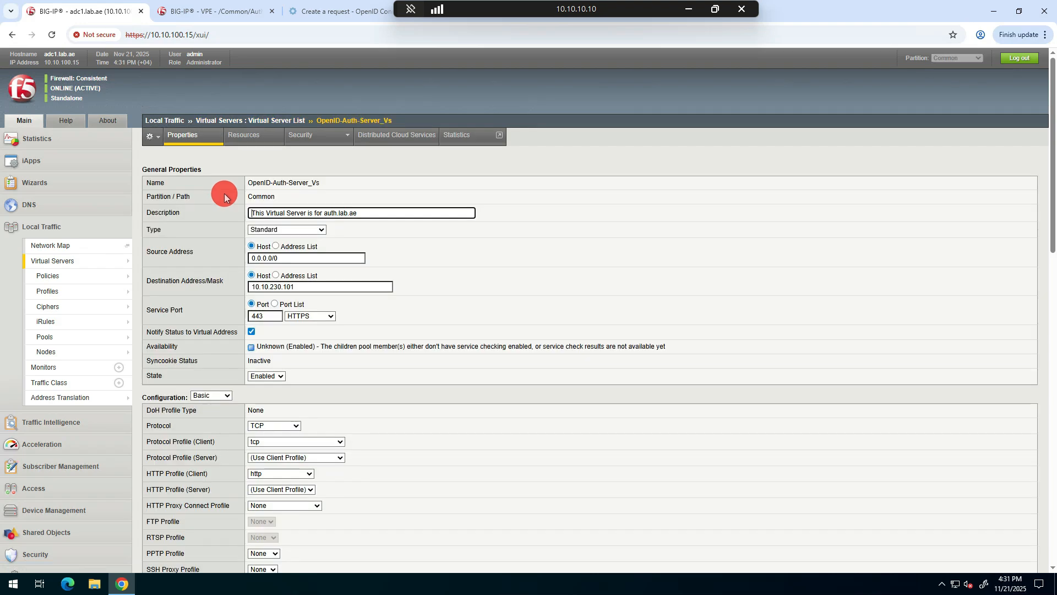
scroll(223, 197, "down", 10)
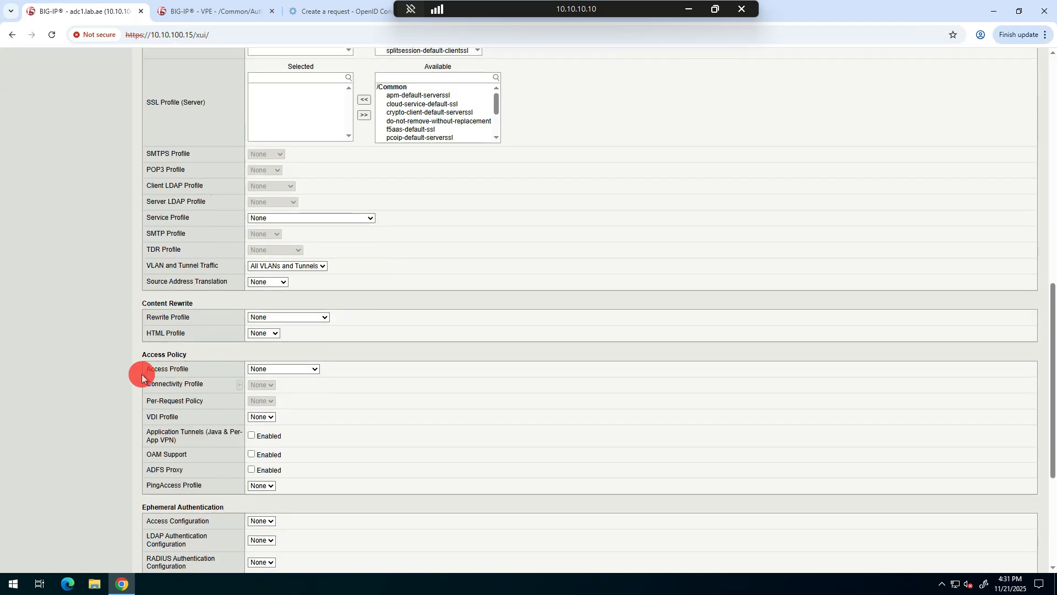
left_click(279, 370)
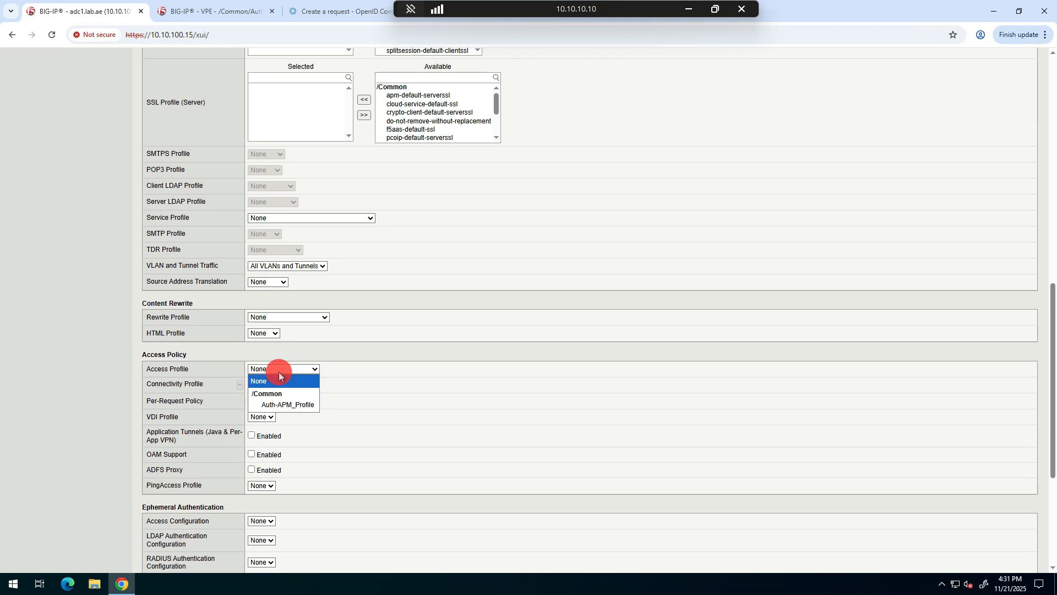
left_click(279, 405)
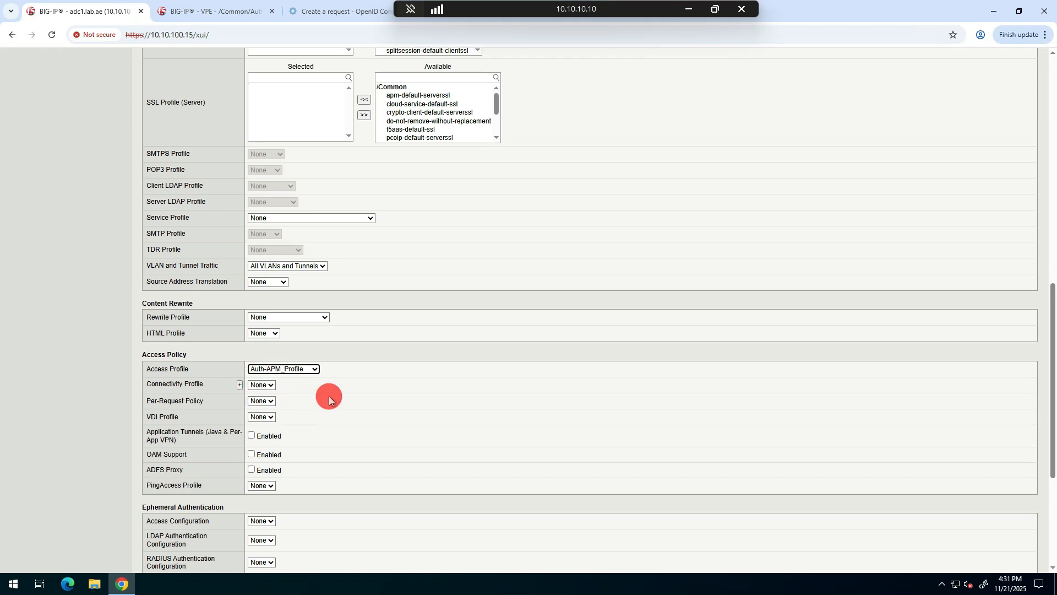
scroll(328, 396, "down", 4)
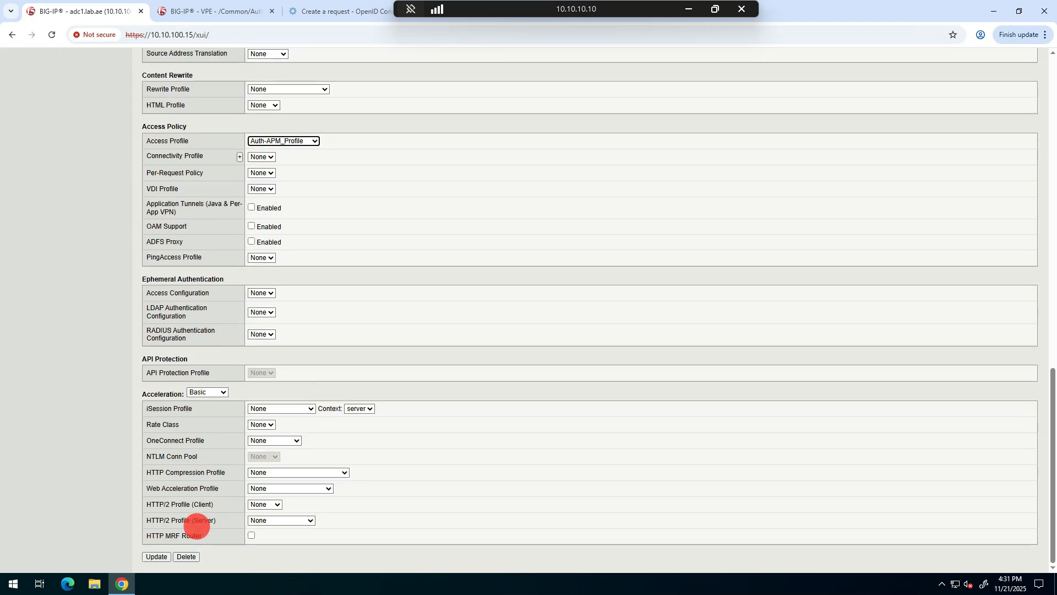
left_click(158, 557)
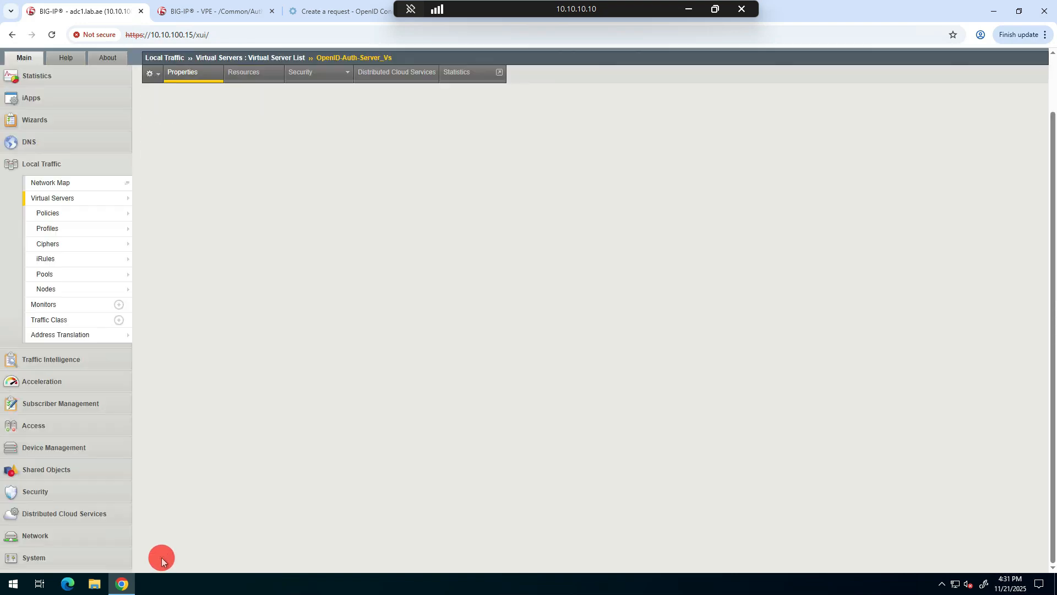